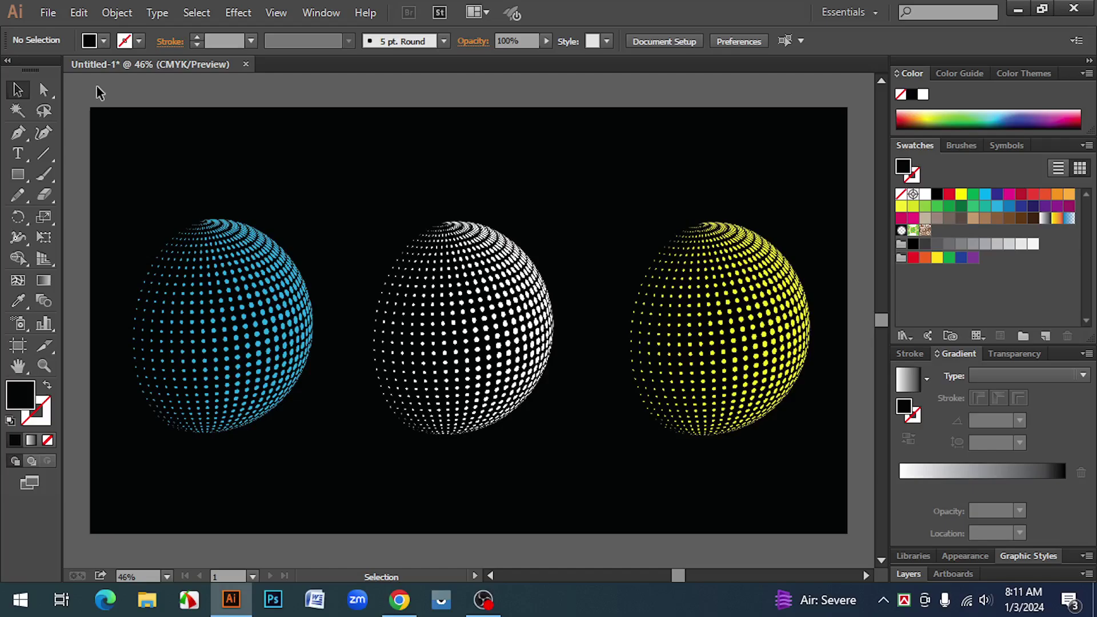
Delete the three dotted spheres and the black background from the artboard
{"action": "left_click_drag", "start_coordinate": [93, 96], "coordinate": [860, 567]}
{"action": "key", "text": "Delete"}
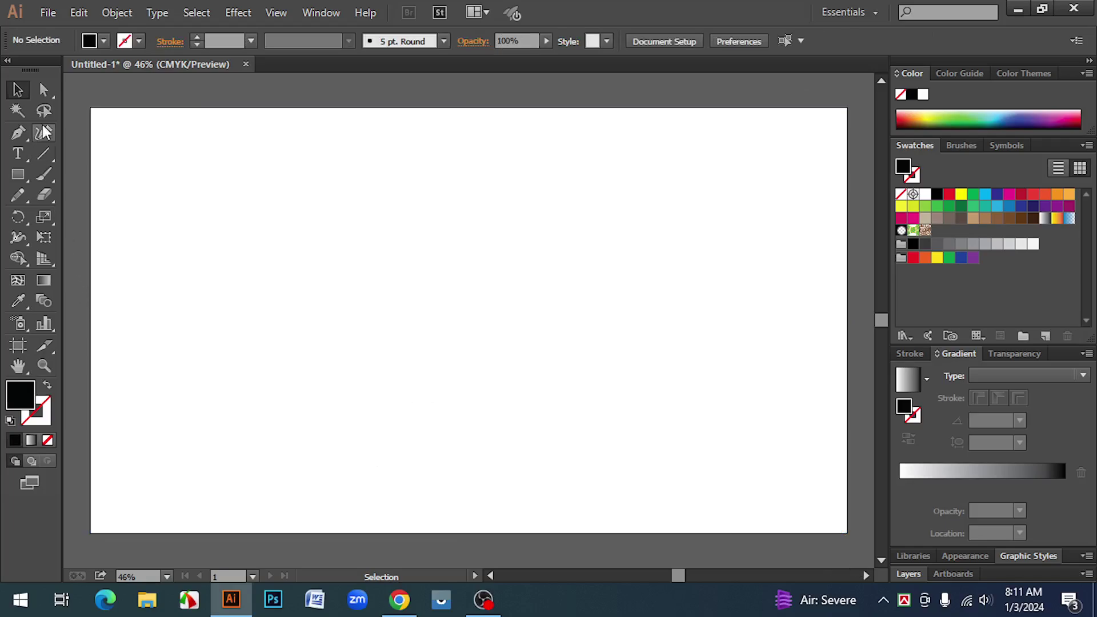
Draw a vertical line with no fill and a black stroke using the Line Segment tool, and shift it slightly upward
{"action": "left_click", "coordinate": [43, 162]}
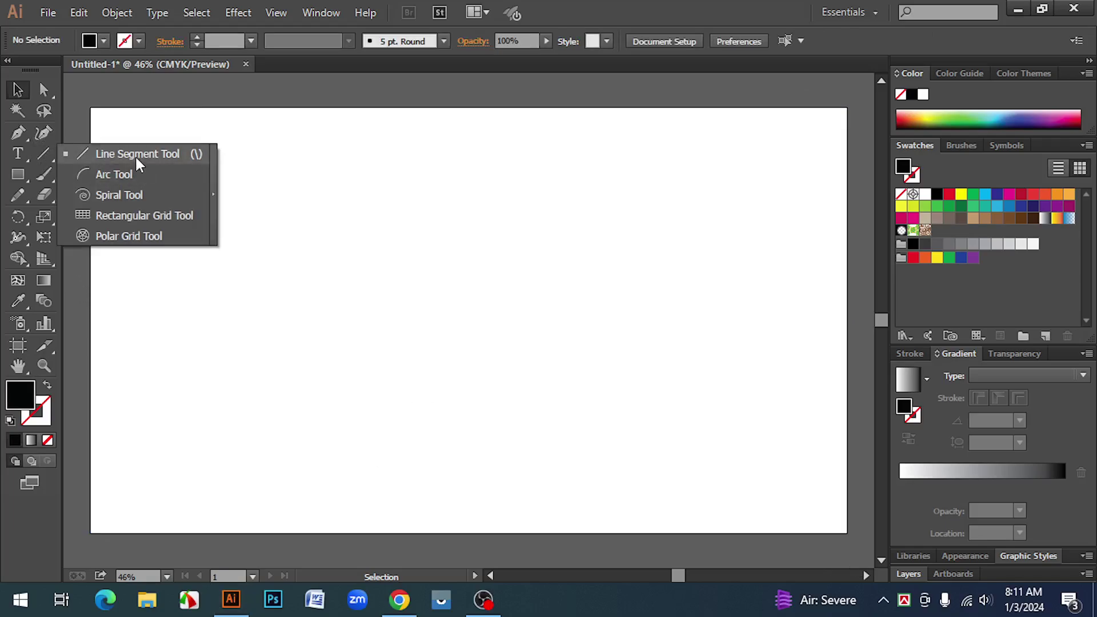
{"action": "left_click", "coordinate": [136, 155]}
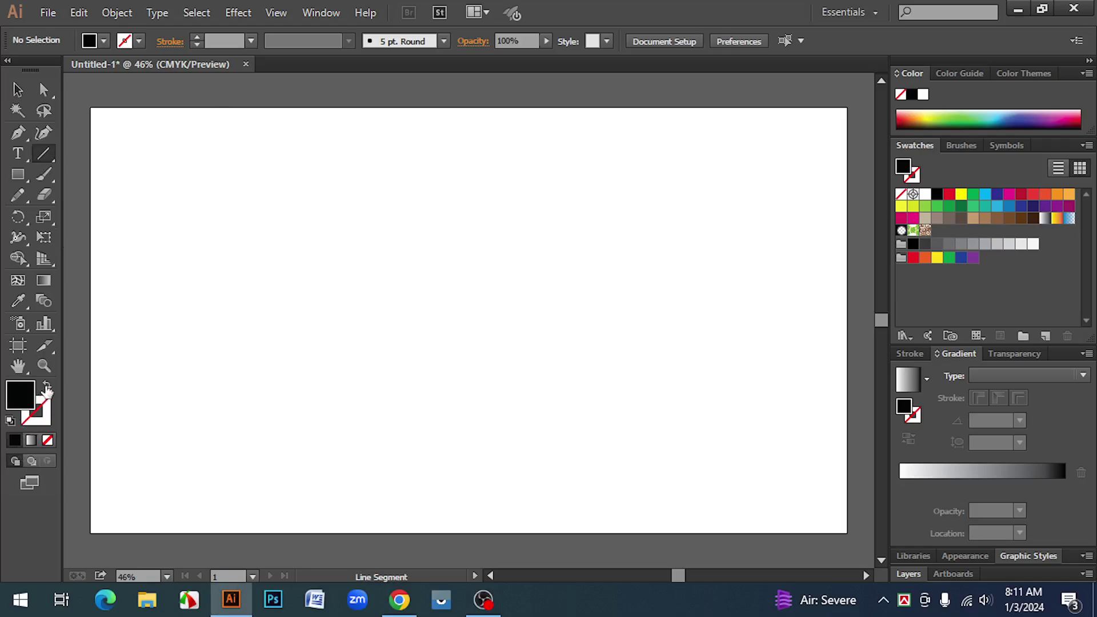
{"action": "left_click", "coordinate": [47, 386]}
{"action": "left_click", "coordinate": [46, 403]}
{"action": "left_click", "coordinate": [937, 194]}
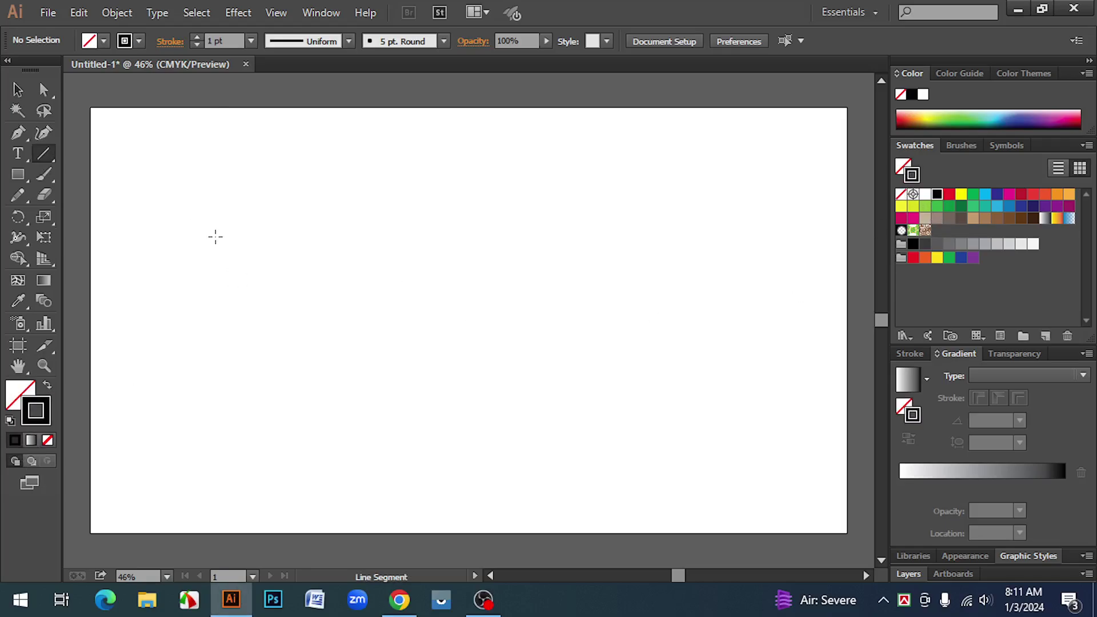
{"action": "left_click_drag", "start_coordinate": [209, 210], "coordinate": [242, 465]}
{"action": "left_click", "coordinate": [18, 89]}
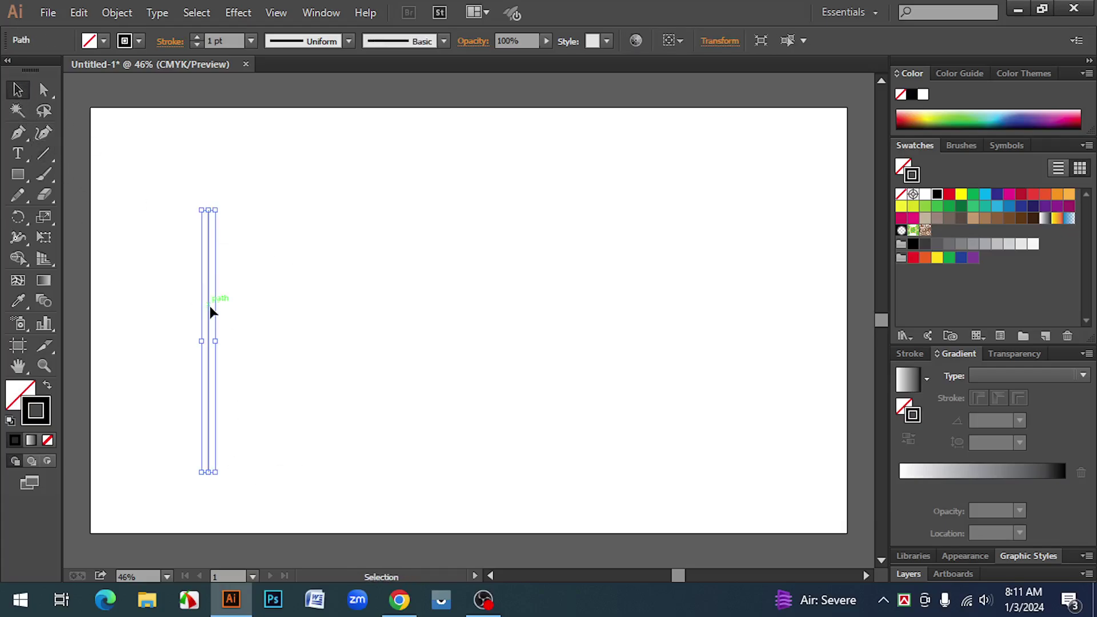
{"action": "left_click_drag", "start_coordinate": [210, 307], "coordinate": [223, 278]}
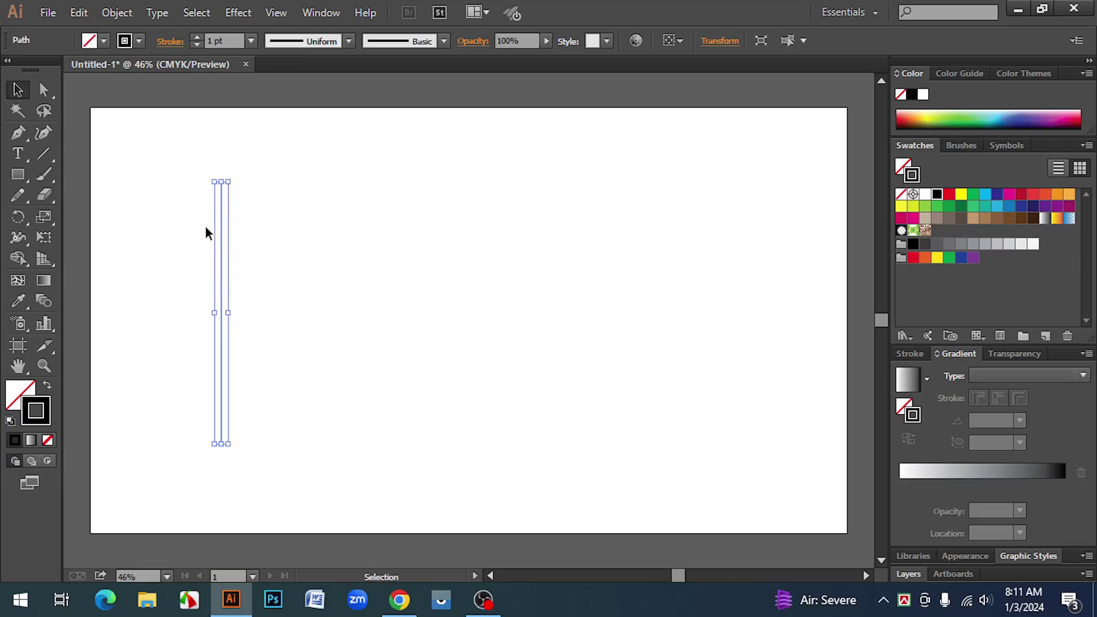
Make the line's stroke dashed with exact dash and gap lengths, using a 0 pt dash and a 16 pt gap
{"action": "left_click", "coordinate": [174, 47]}
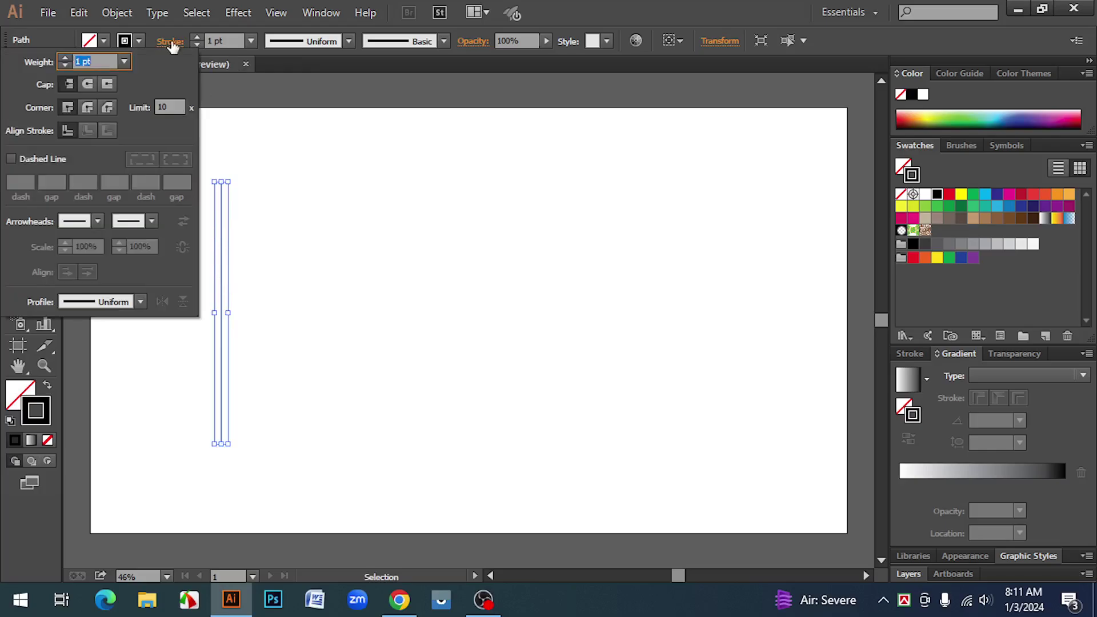
{"action": "left_click", "coordinate": [10, 159]}
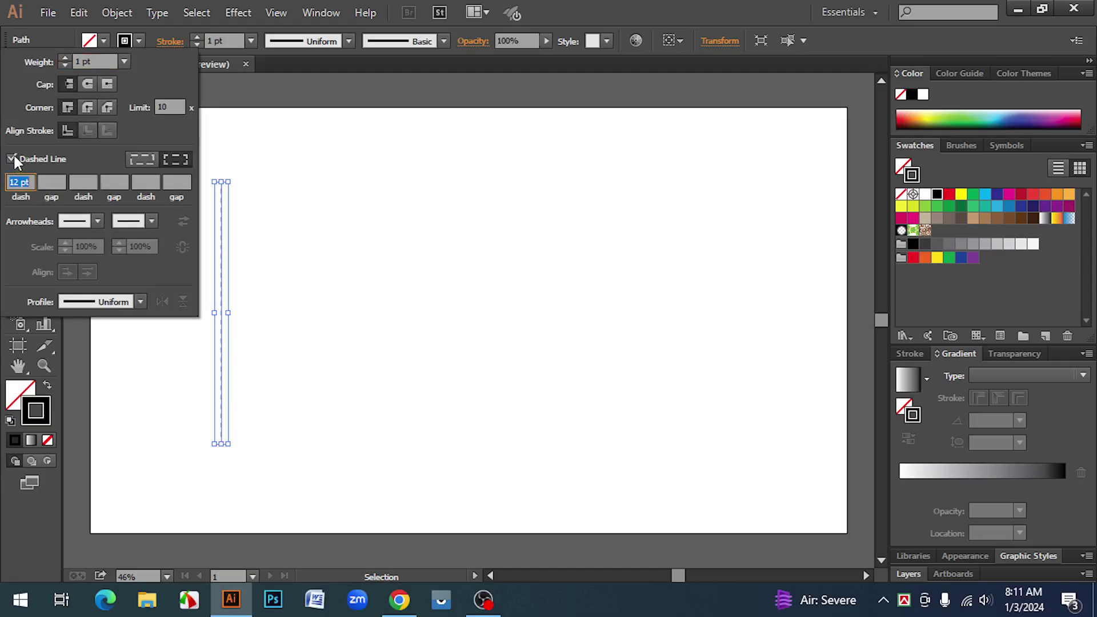
{"action": "left_click", "coordinate": [145, 161]}
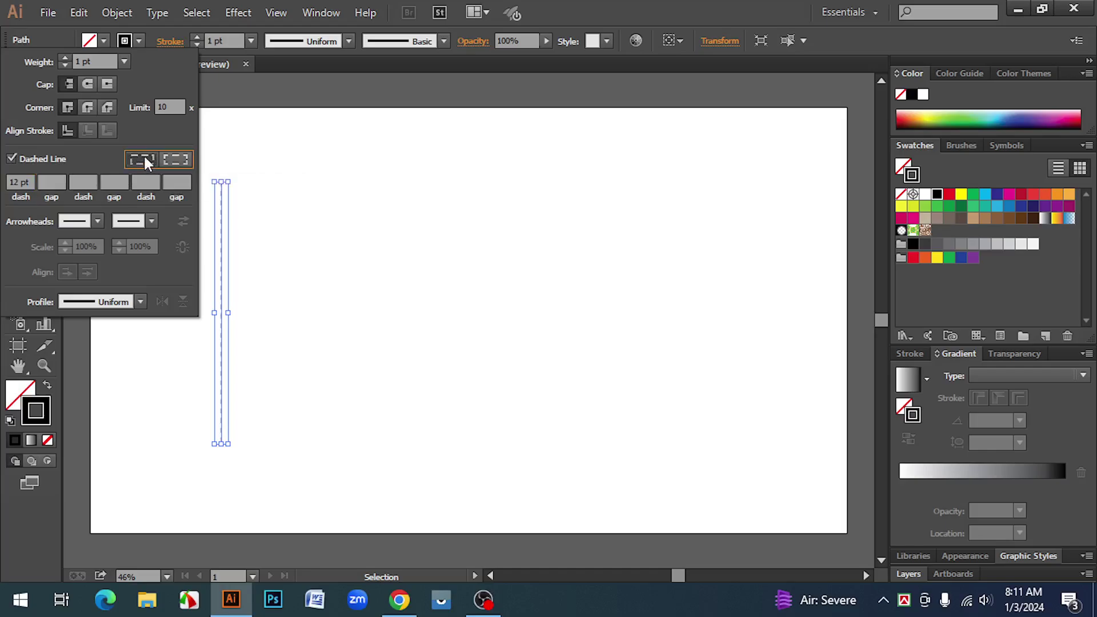
{"action": "double_click", "coordinate": [6, 182]}
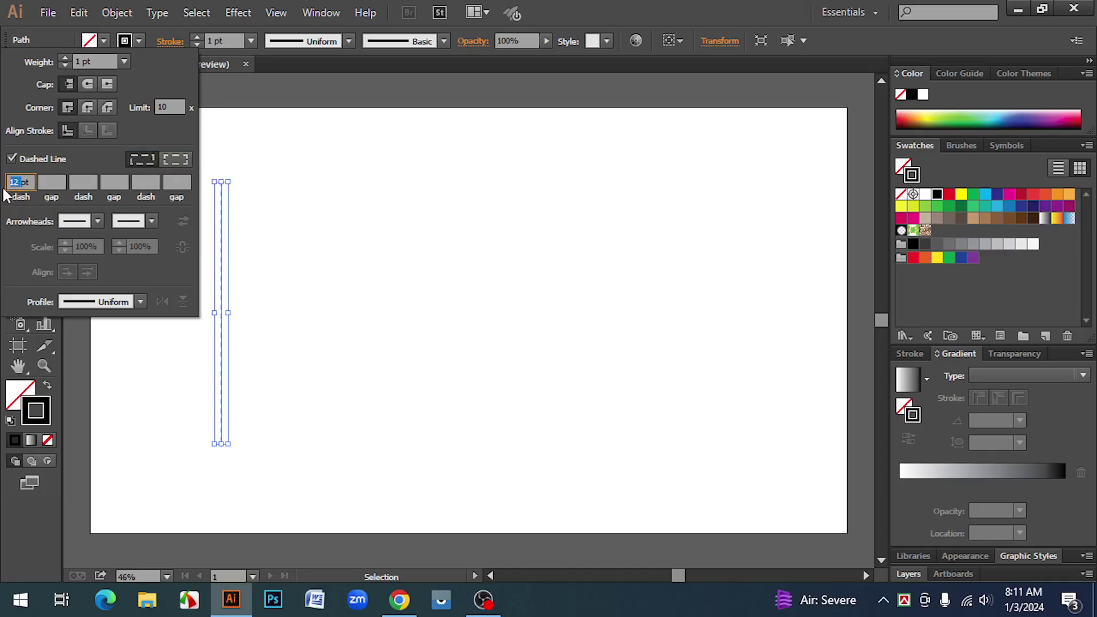
{"action": "type", "text": "0"}
{"action": "left_click", "coordinate": [47, 182]}
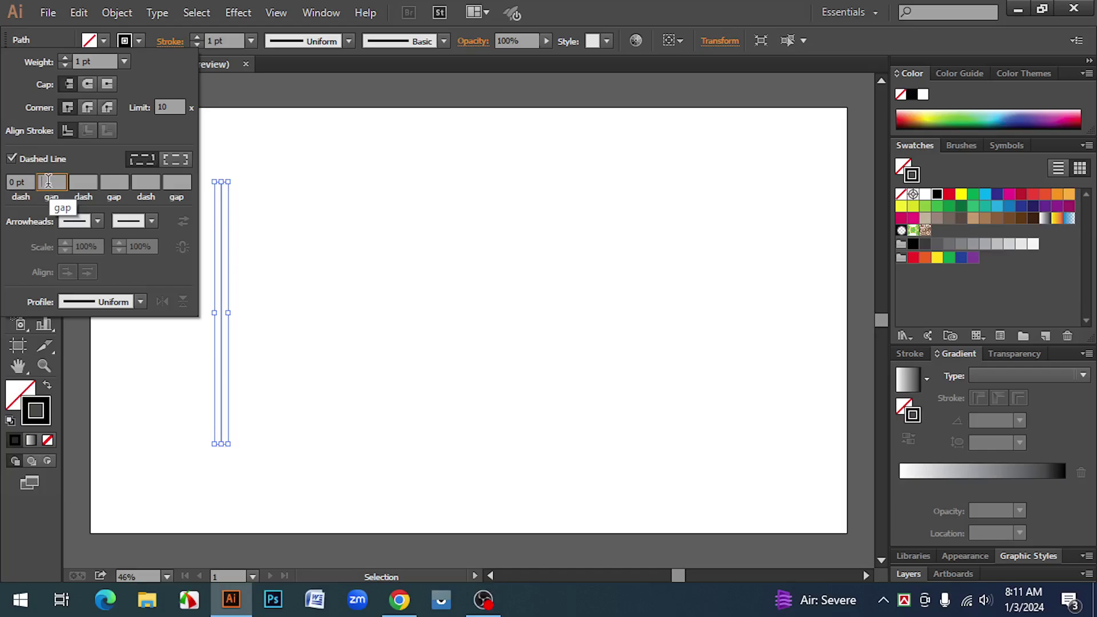
{"action": "type", "text": "5"}
{"action": "key", "text": "Return"}
{"action": "type", "text": "11"}
{"action": "key", "text": "Return"}
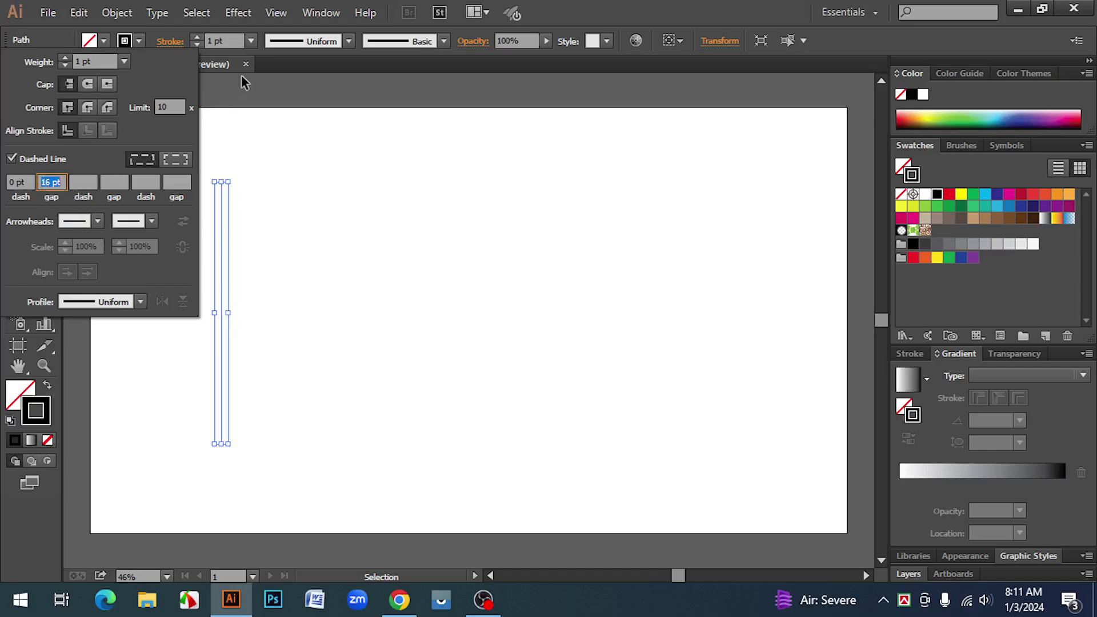
Set the dashed line's stroke weight to 20 pt with round caps
{"action": "left_click", "coordinate": [65, 59]}
{"action": "left_click", "coordinate": [65, 59]}
{"action": "left_click", "coordinate": [65, 59]}
{"action": "left_click", "coordinate": [65, 58]}
{"action": "left_click", "coordinate": [65, 59]}
{"action": "left_click", "coordinate": [87, 85]}
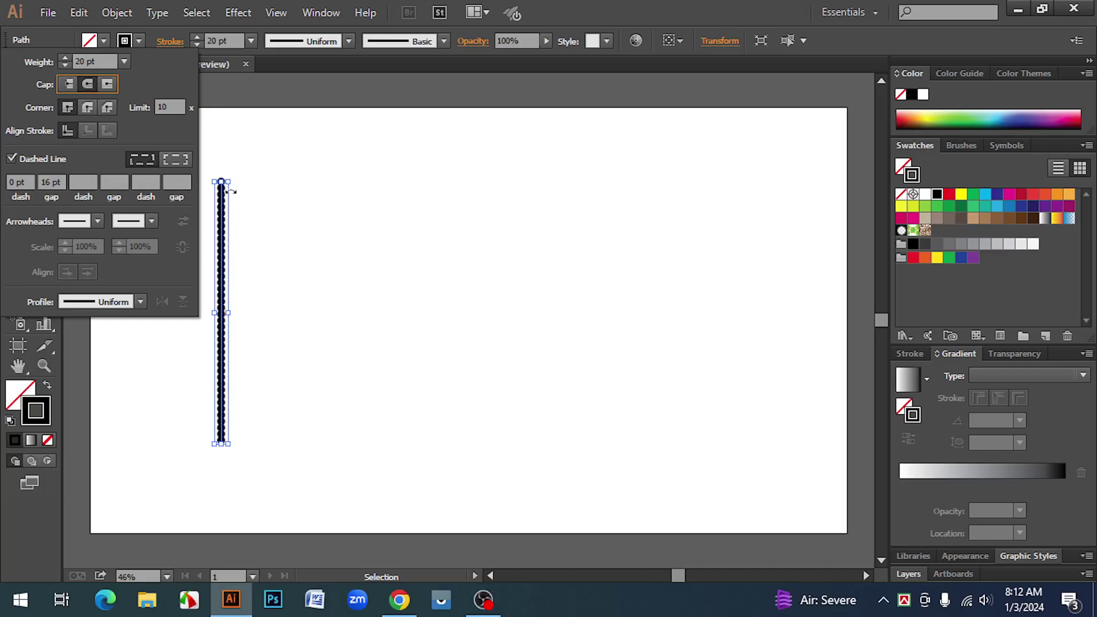
Widen the gap between the dots to 32 pt and reduce it to 28 pt
{"action": "double_click", "coordinate": [45, 183]}
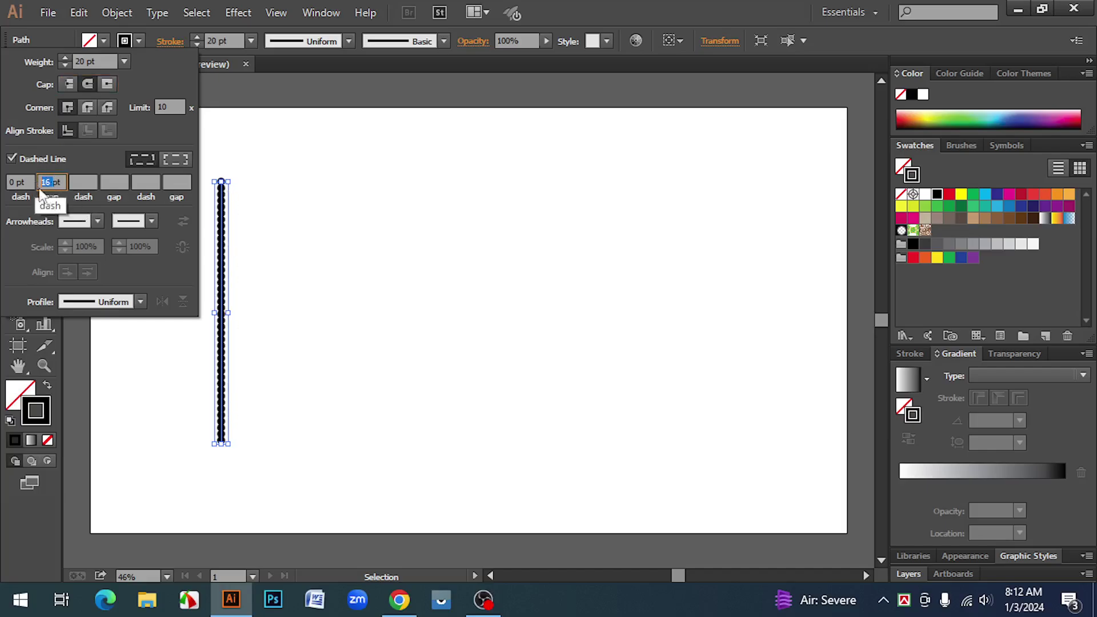
{"action": "type", "text": "32"}
{"action": "key", "text": "Return"}
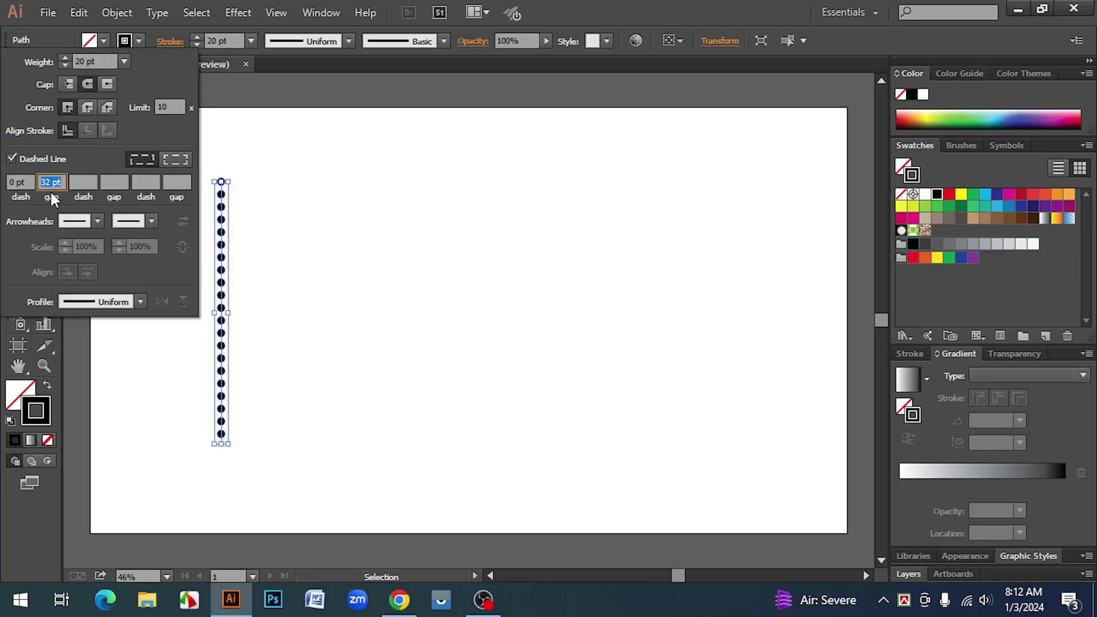
{"action": "key", "text": "Down"}
{"action": "key", "text": "Down"}
{"action": "key", "text": "Down"}
{"action": "key", "text": "Down"}
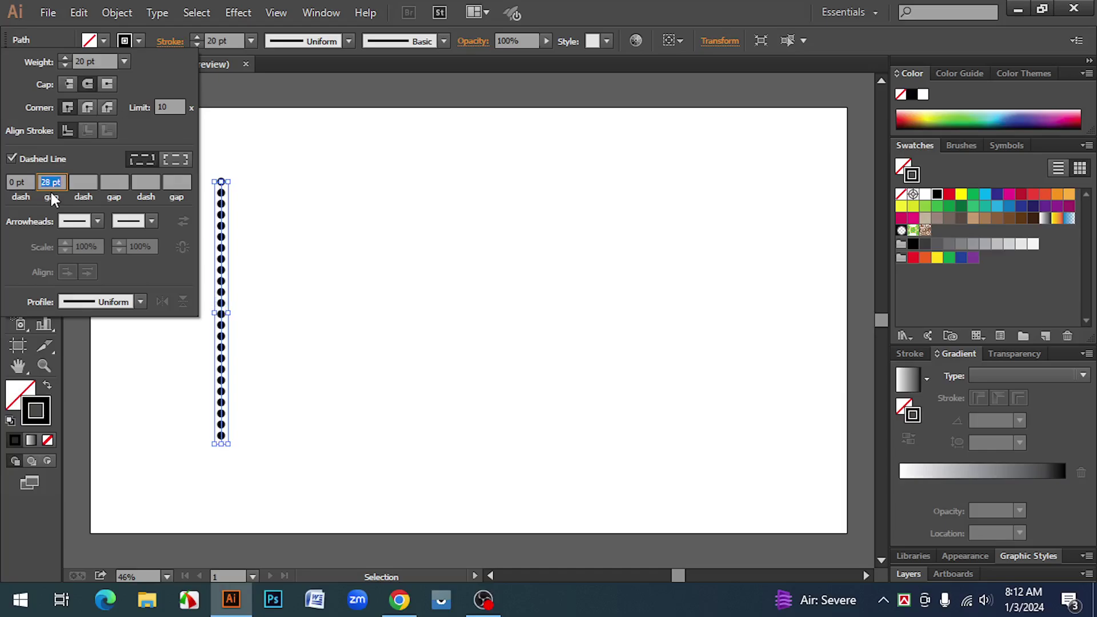
Reduce the dotted line's stroke weight to 14 pt
{"action": "left_click", "coordinate": [65, 65]}
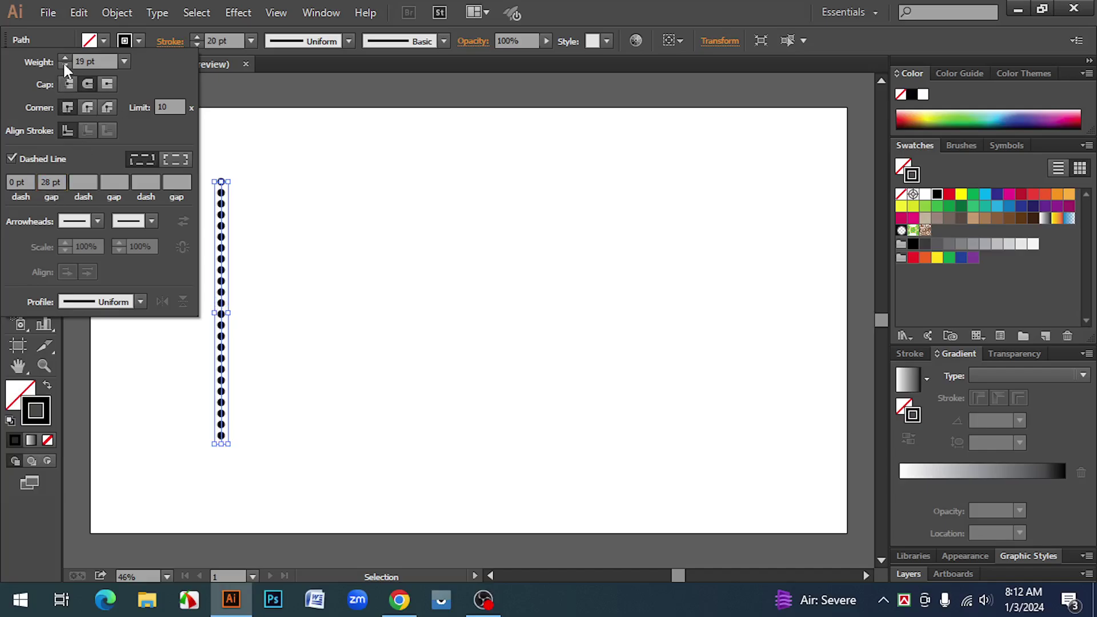
{"action": "left_click", "coordinate": [64, 65]}
{"action": "left_click", "coordinate": [64, 65]}
{"action": "left_click", "coordinate": [64, 65]}
{"action": "left_click", "coordinate": [64, 65]}
{"action": "left_click", "coordinate": [65, 65]}
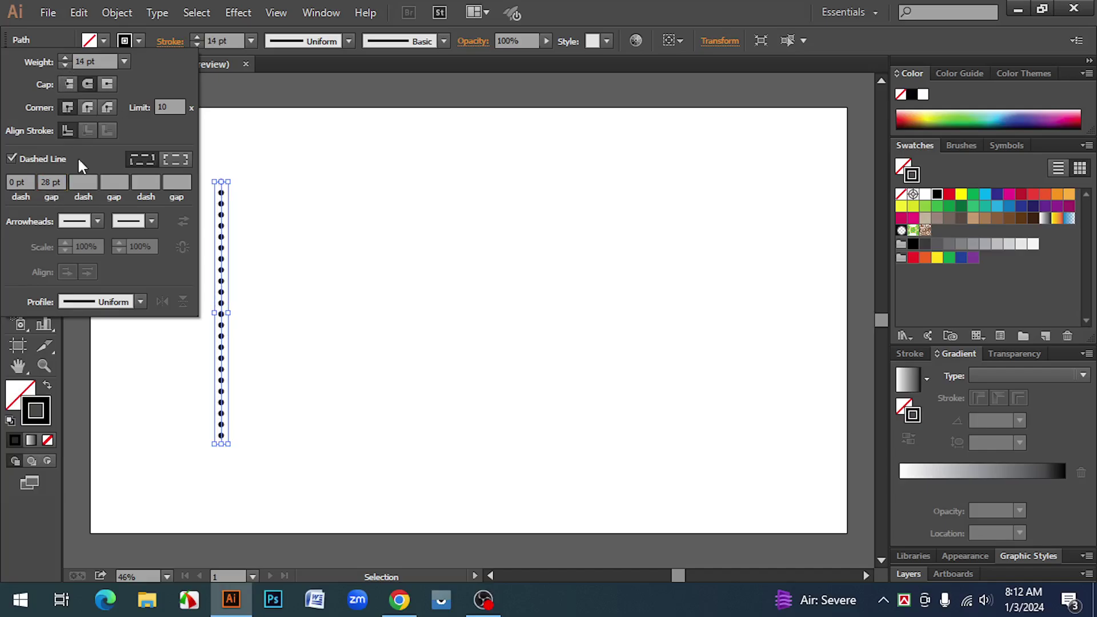
Set the gap between the dots to 31 pt and deselect the line
{"action": "double_click", "coordinate": [49, 182]}
{"action": "key", "text": "Up"}
{"action": "key", "text": "Up"}
{"action": "key", "text": "Up"}
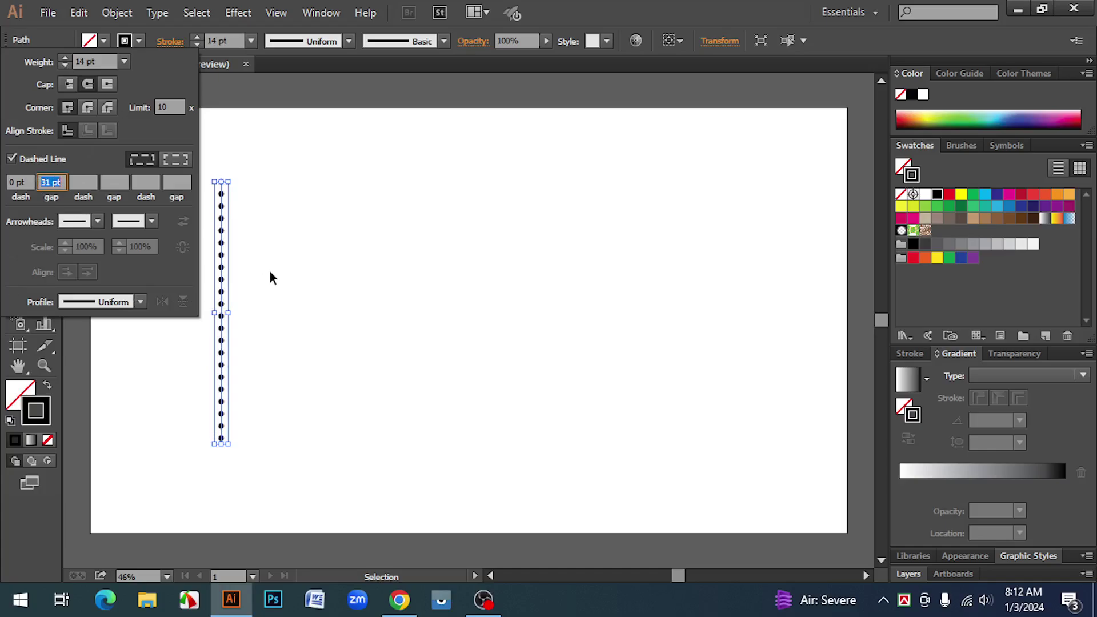
{"action": "left_click", "coordinate": [304, 238]}
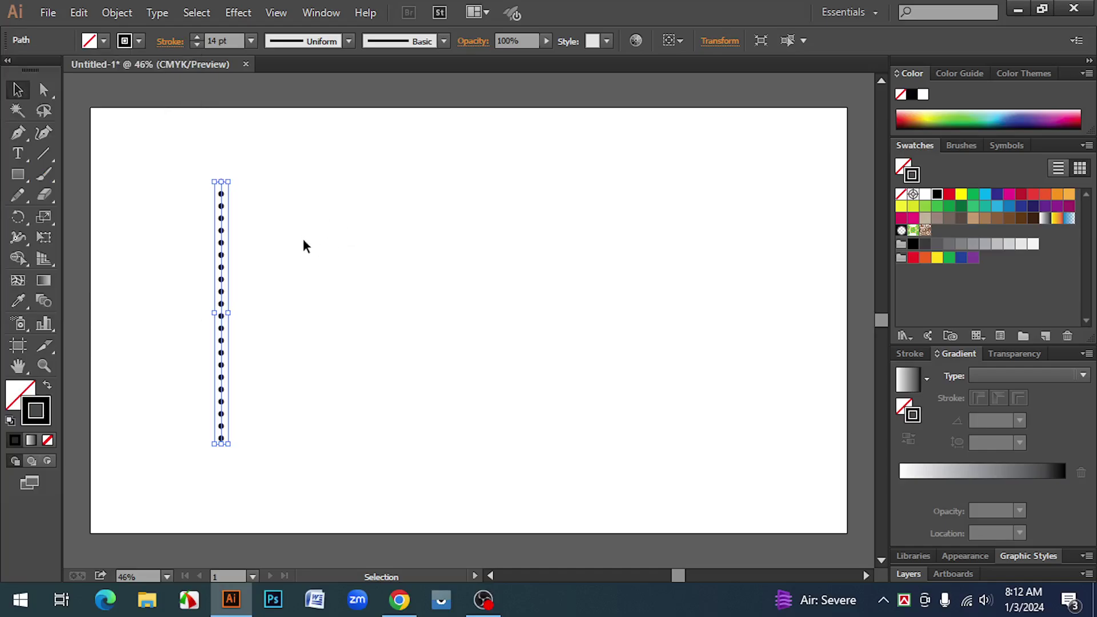
{"action": "left_click", "coordinate": [297, 370]}
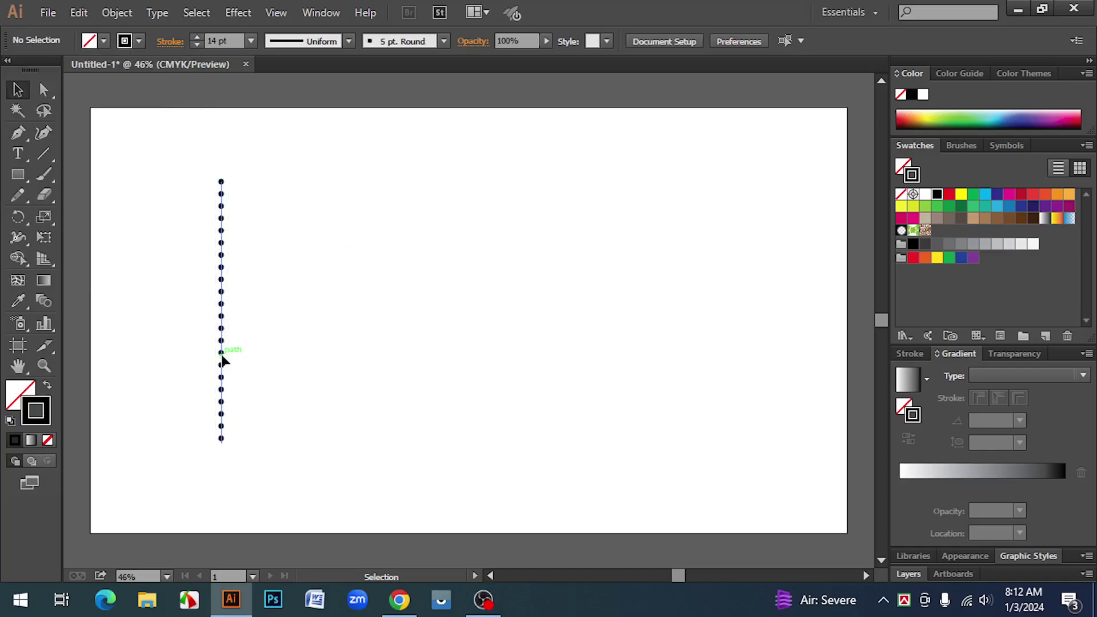
Duplicate the dotted line horizontally to the right, leaving a wide space between the two lines
{"action": "left_click", "coordinate": [221, 355]}
{"action": "left_click_drag", "start_coordinate": [222, 356], "coordinate": [393, 358]}
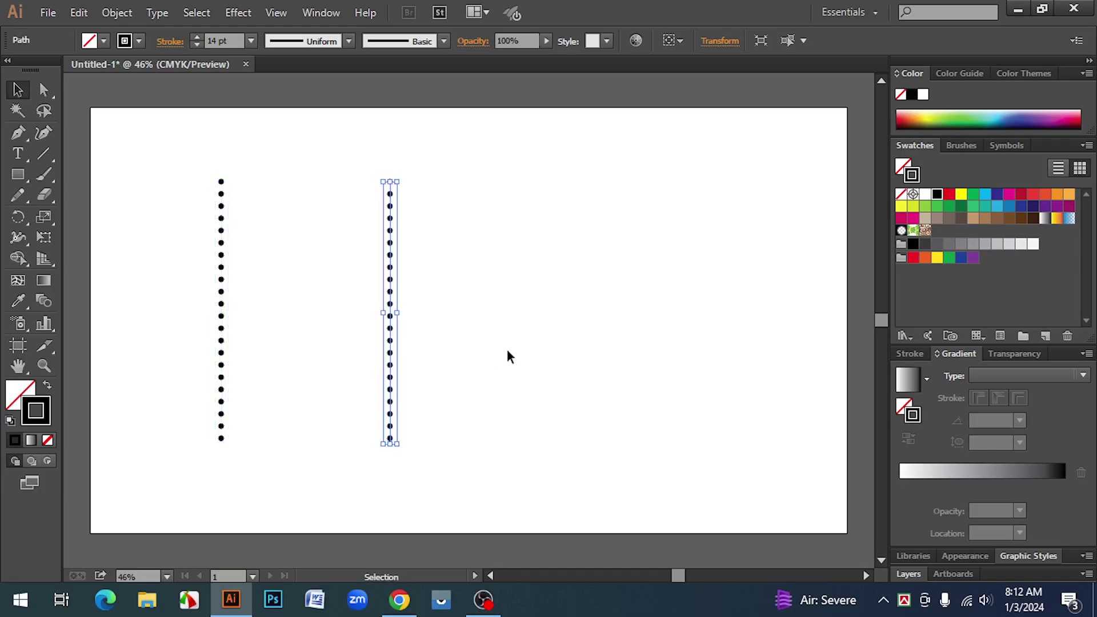
{"action": "left_click", "coordinate": [507, 351]}
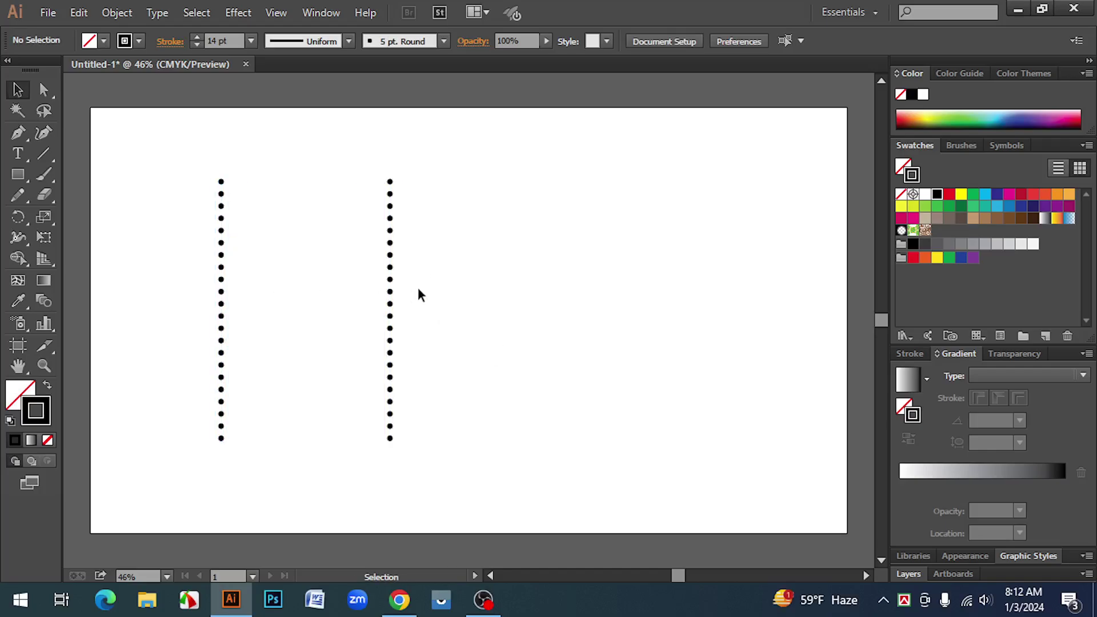
Set the stroke weight of the right dotted line to 24 pt
{"action": "left_click", "coordinate": [391, 281]}
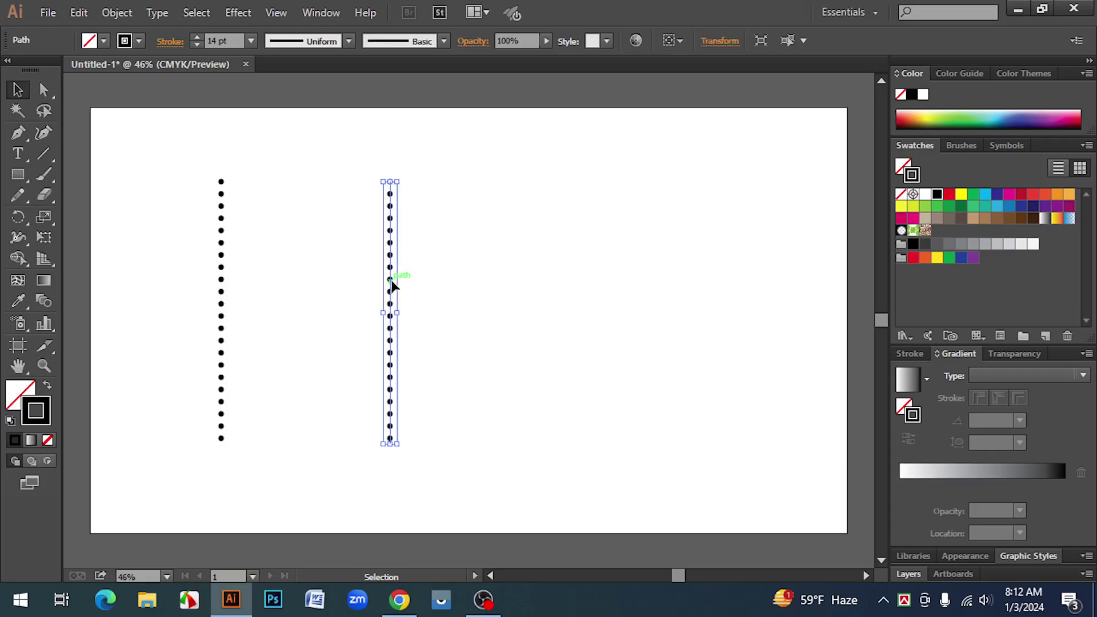
{"action": "left_click", "coordinate": [195, 37]}
{"action": "left_click", "coordinate": [196, 37]}
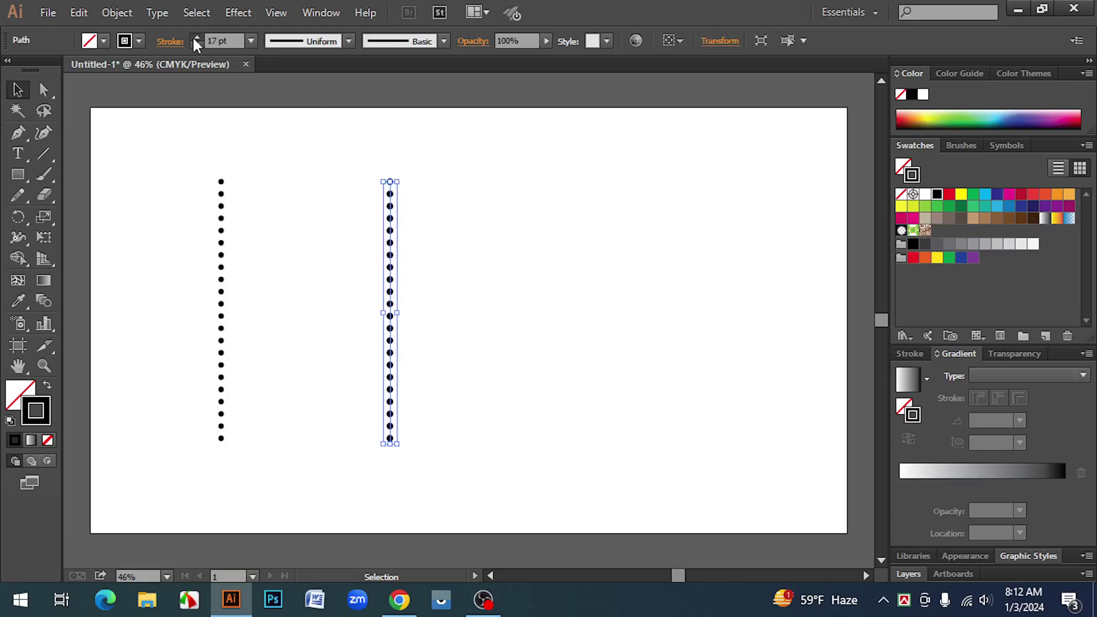
{"action": "left_click", "coordinate": [196, 37]}
{"action": "left_click", "coordinate": [195, 37]}
{"action": "left_click", "coordinate": [195, 38]}
{"action": "left_click", "coordinate": [196, 37]}
{"action": "left_click", "coordinate": [196, 37]}
{"action": "left_click", "coordinate": [195, 37]}
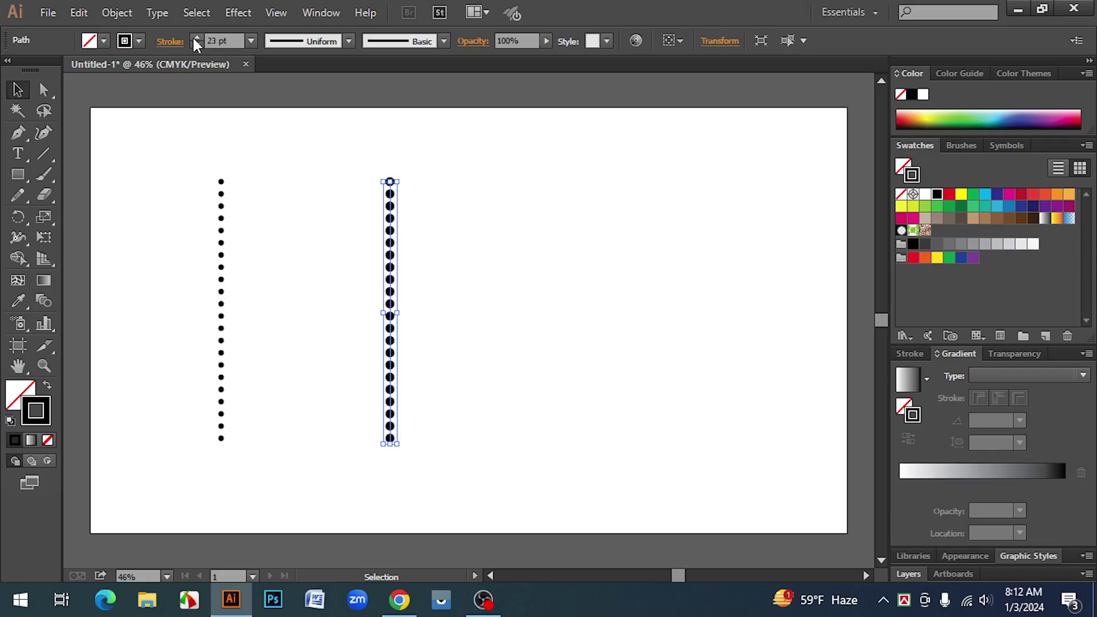
{"action": "left_click", "coordinate": [196, 37]}
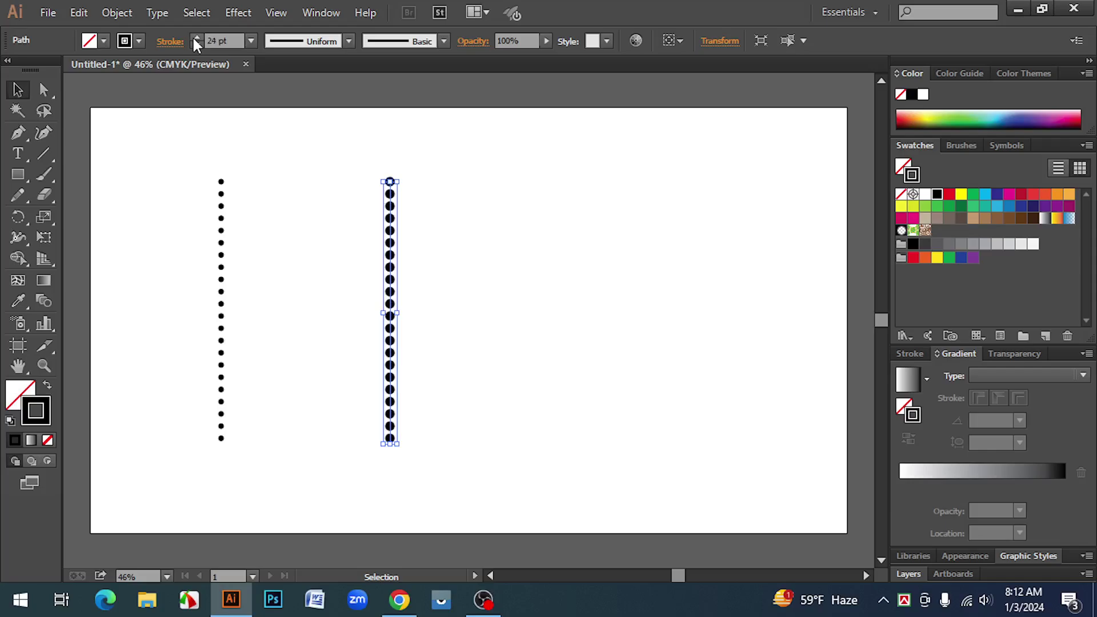
{"action": "left_click", "coordinate": [563, 299]}
Set the stroke weight of the left dotted line to 6 pt
{"action": "left_click", "coordinate": [221, 291]}
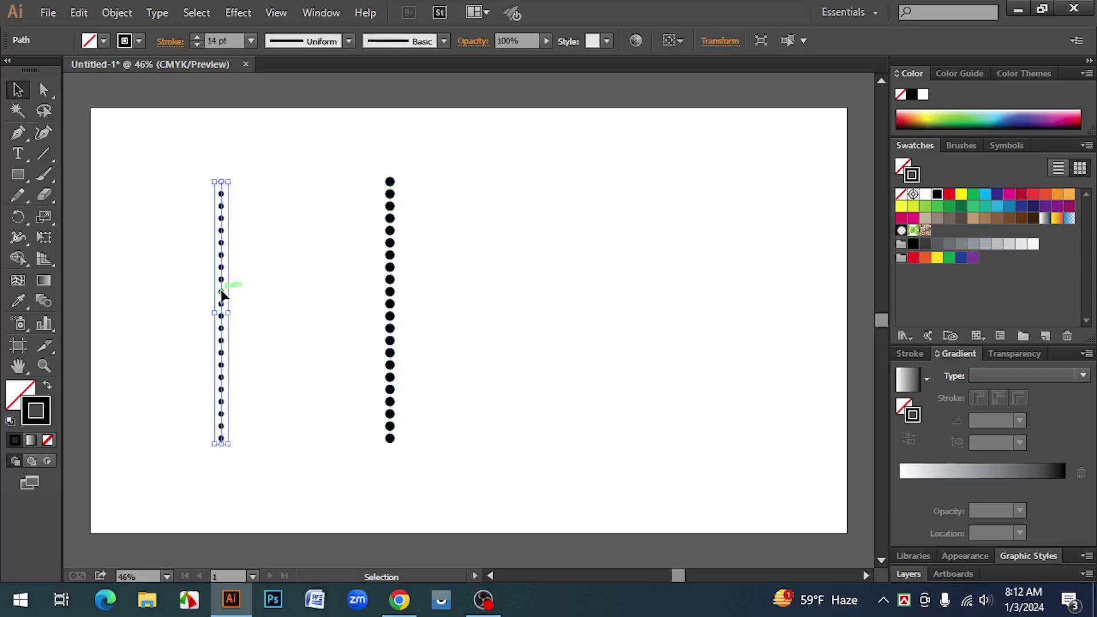
{"action": "left_click", "coordinate": [196, 46]}
{"action": "left_click", "coordinate": [196, 45]}
{"action": "left_click", "coordinate": [196, 45]}
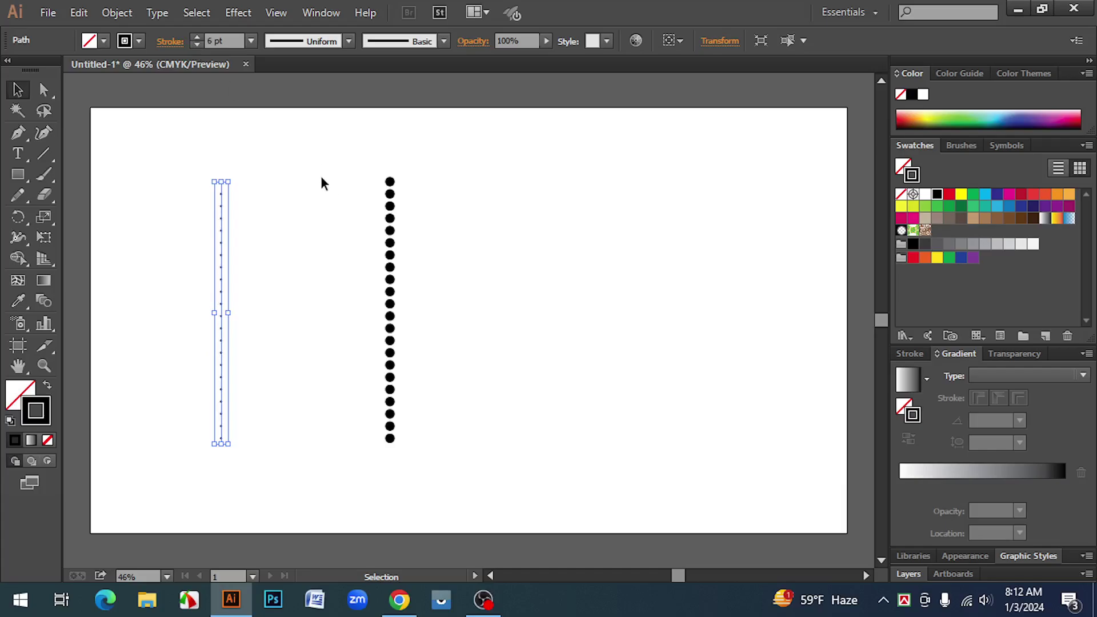
{"action": "left_click", "coordinate": [381, 154]}
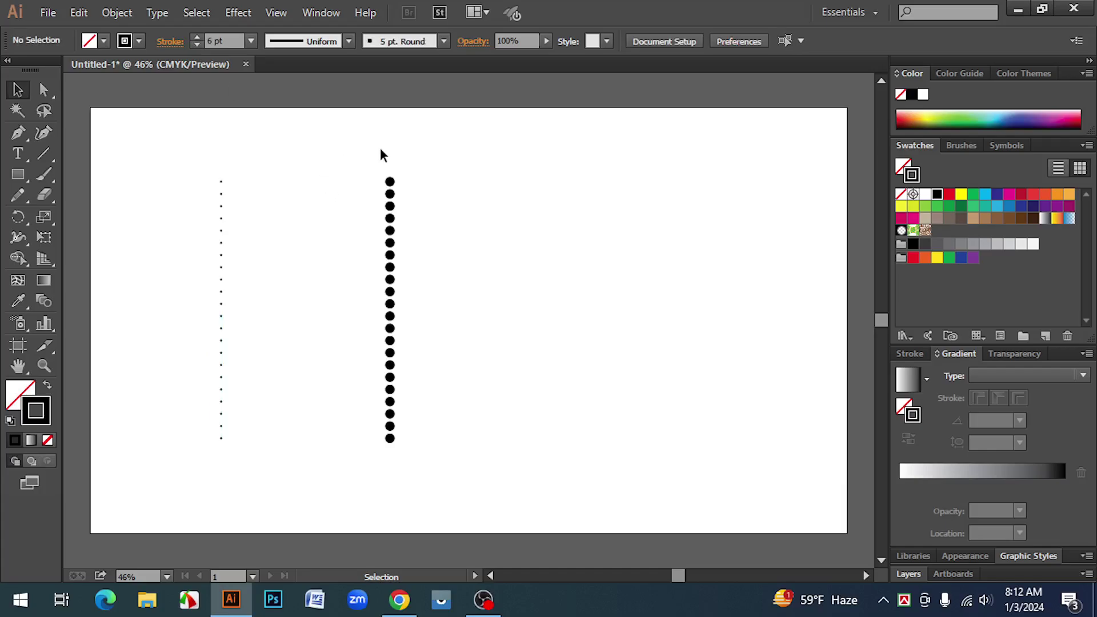
Duplicate the 24 pt dotted line immediately to its right and expand the copy into filled circles
{"action": "left_click", "coordinate": [392, 345]}
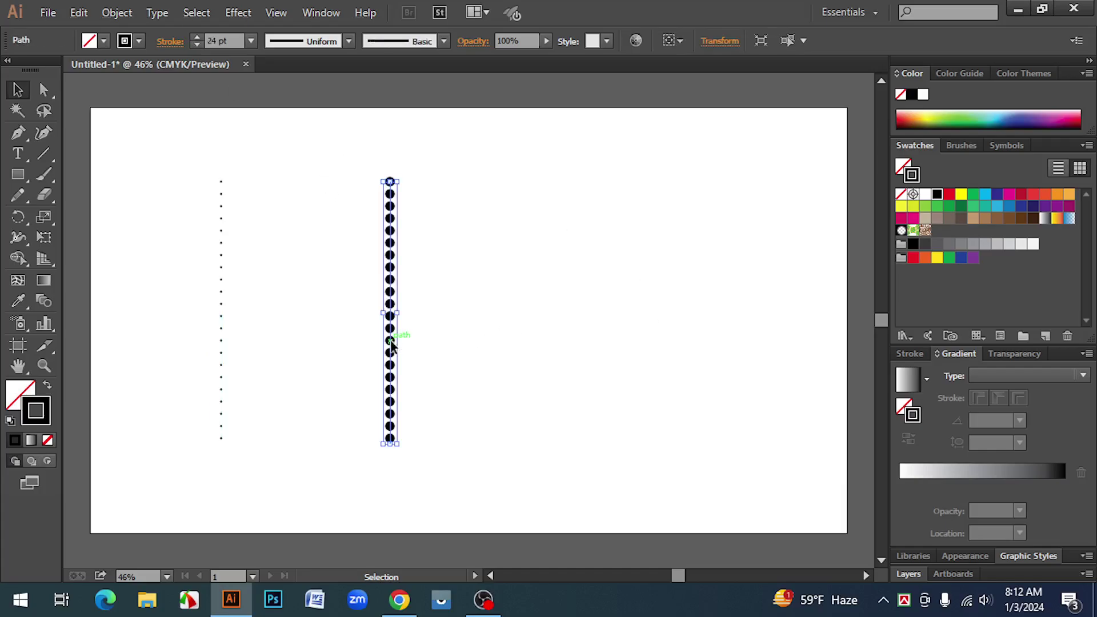
{"action": "left_click_drag", "start_coordinate": [391, 342], "coordinate": [405, 340]}
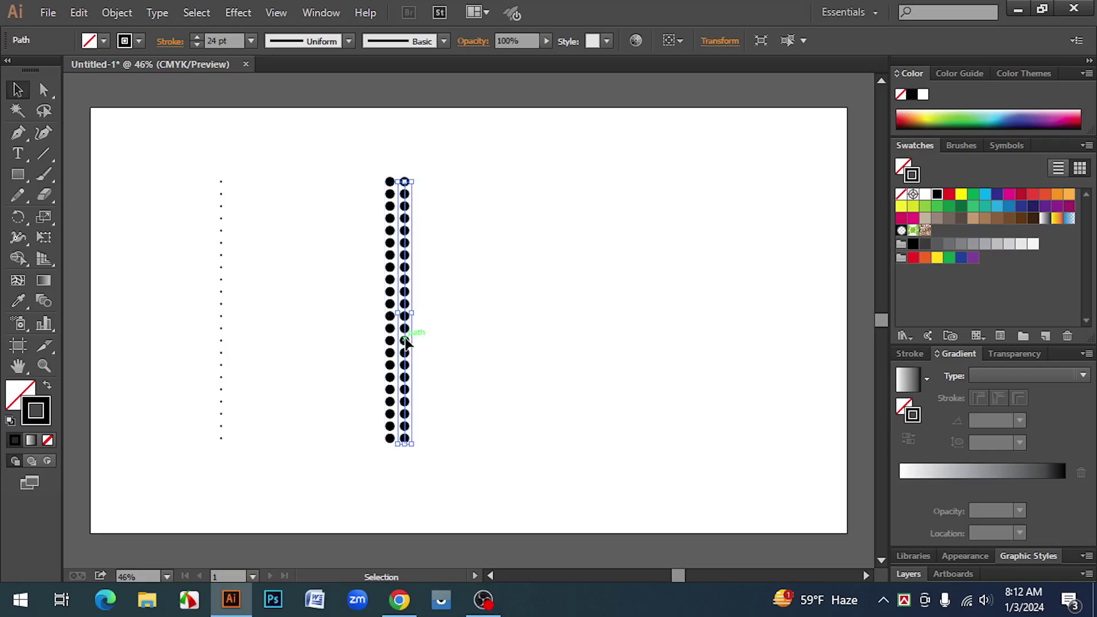
{"action": "left_click", "coordinate": [116, 12]}
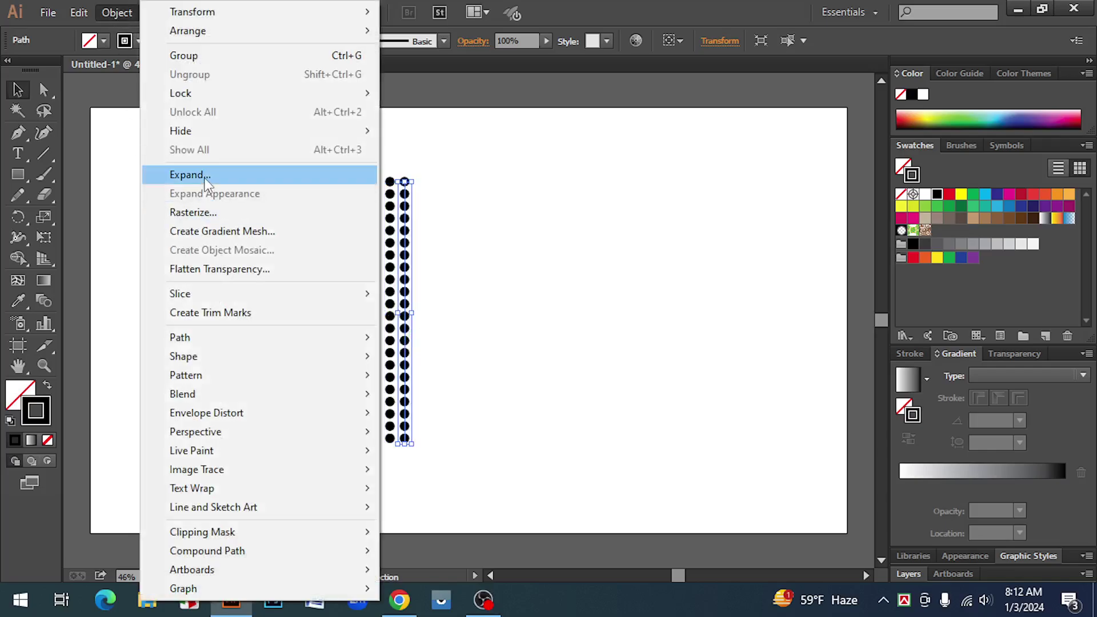
{"action": "left_click", "coordinate": [190, 174]}
{"action": "left_click", "coordinate": [529, 400]}
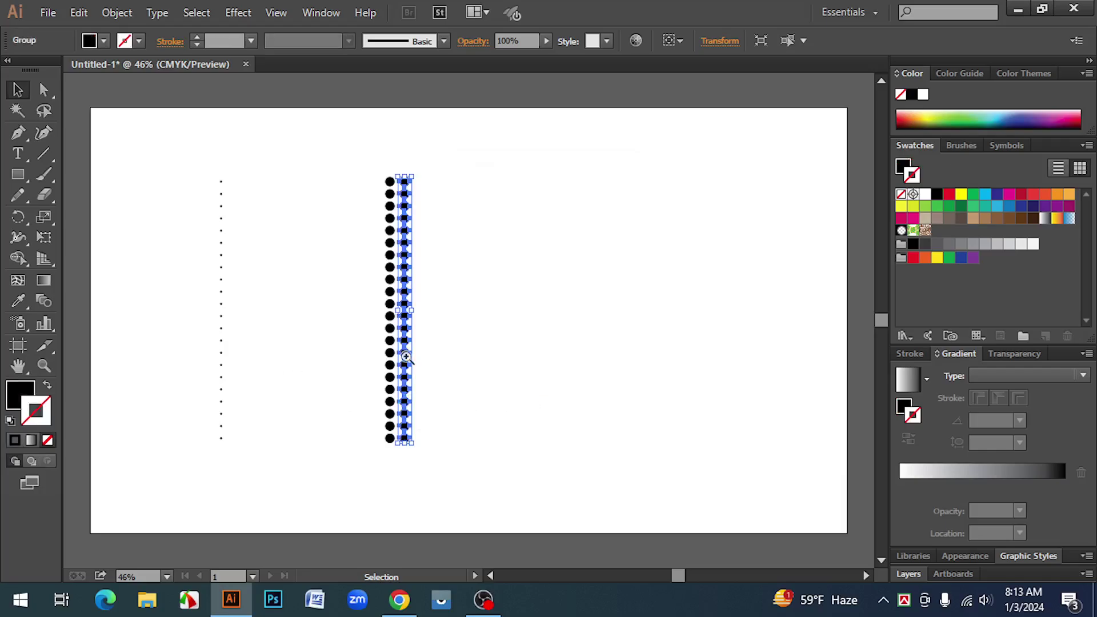
{"action": "key", "text": "ctrl+space"}
{"action": "left_click", "coordinate": [400, 352]}
{"action": "left_click", "coordinate": [470, 341]}
{"action": "left_click", "coordinate": [472, 336]}
{"action": "left_click", "coordinate": [473, 331]}
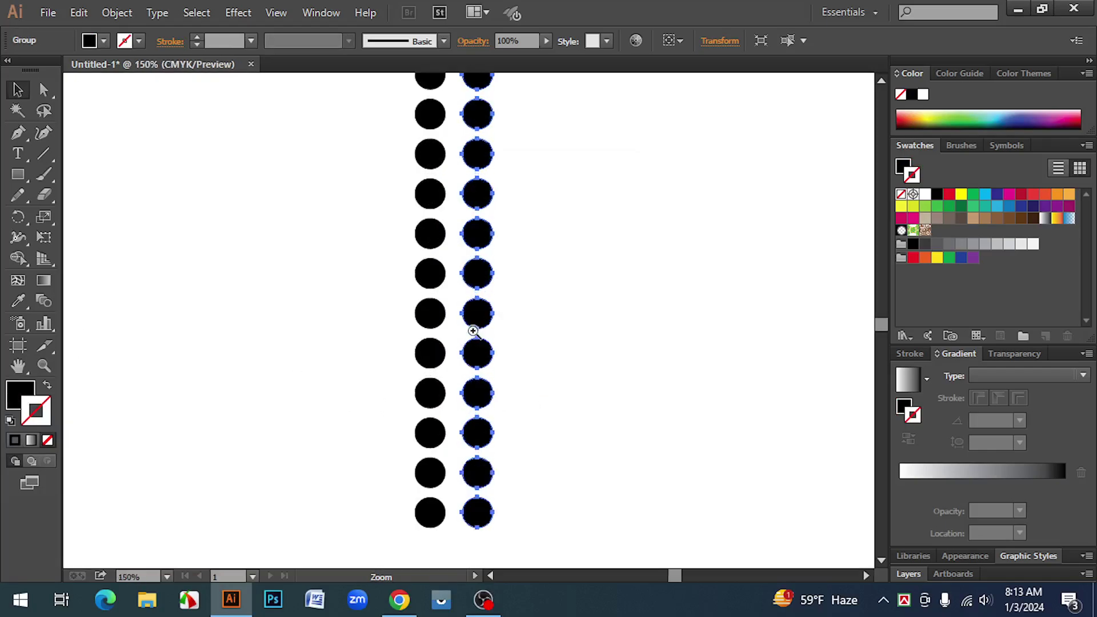
Nudge the expanded circle column closer to the 24 pt dotted line until the horizontal gap roughly matches the vertical dot spacing
{"action": "key", "text": "Left"}
{"action": "key", "text": "Left"}
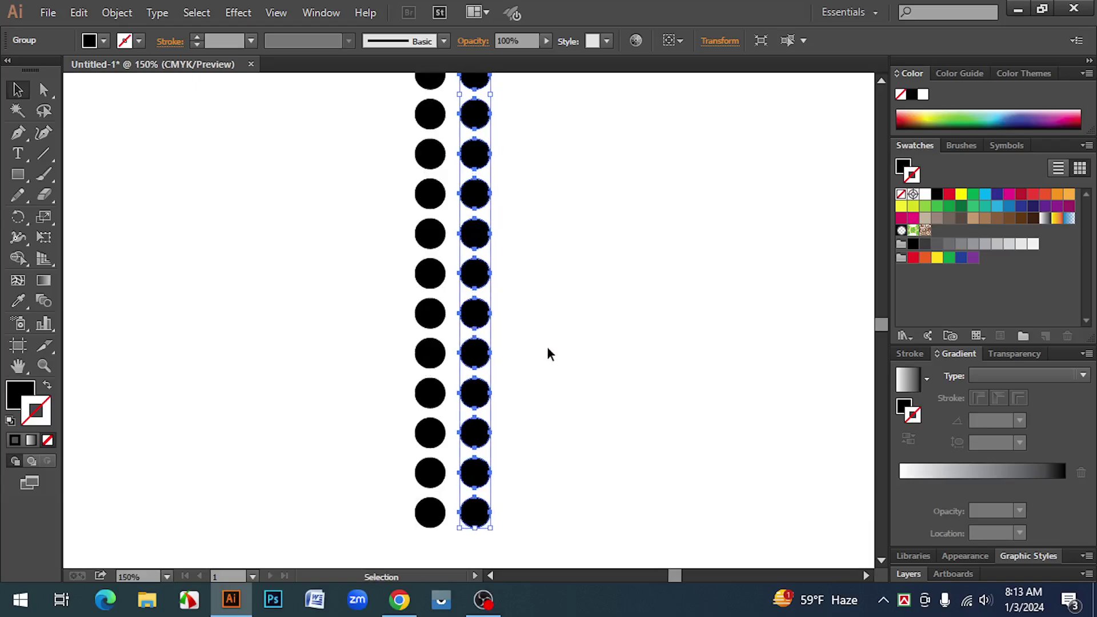
{"action": "key", "text": "Left"}
{"action": "key", "text": "Left"}
{"action": "key", "text": "Left"}
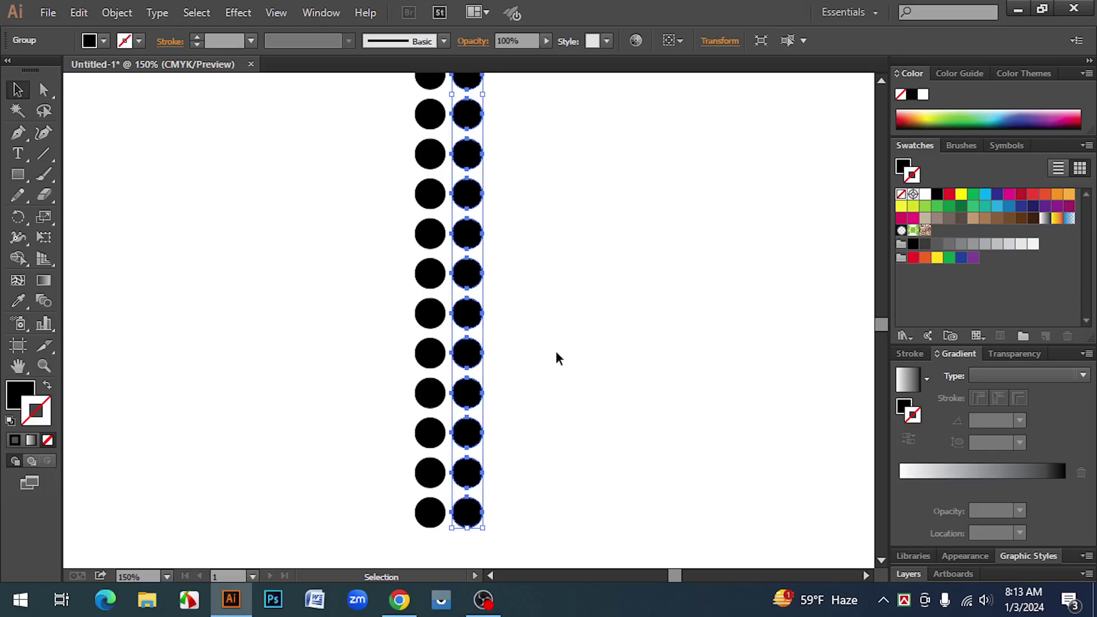
{"action": "key", "text": "Right"}
{"action": "key", "text": "Right"}
{"action": "key", "text": "Right"}
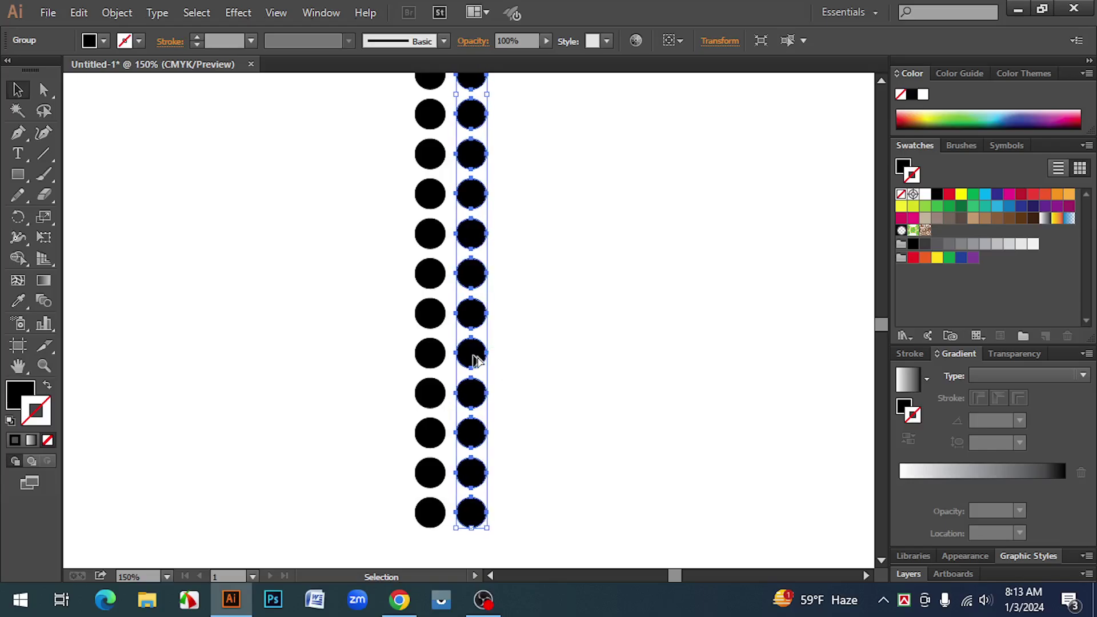
Duplicate the circle column to the right at the same spacing and repeat the copy until the block has eleven columns
{"action": "left_click_drag", "start_coordinate": [482, 358], "coordinate": [519, 361]}
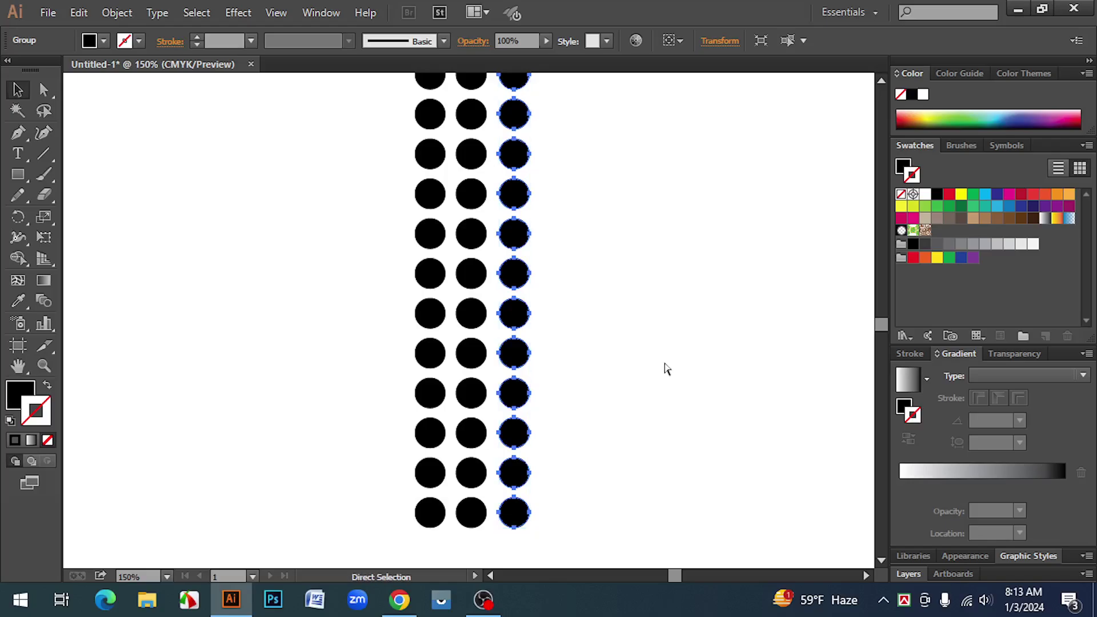
{"action": "key", "text": "ctrl+d"}
{"action": "key", "text": "ctrl+d"}
{"action": "key", "text": "ctrl+minus"}
{"action": "key", "text": "ctrl+minus"}
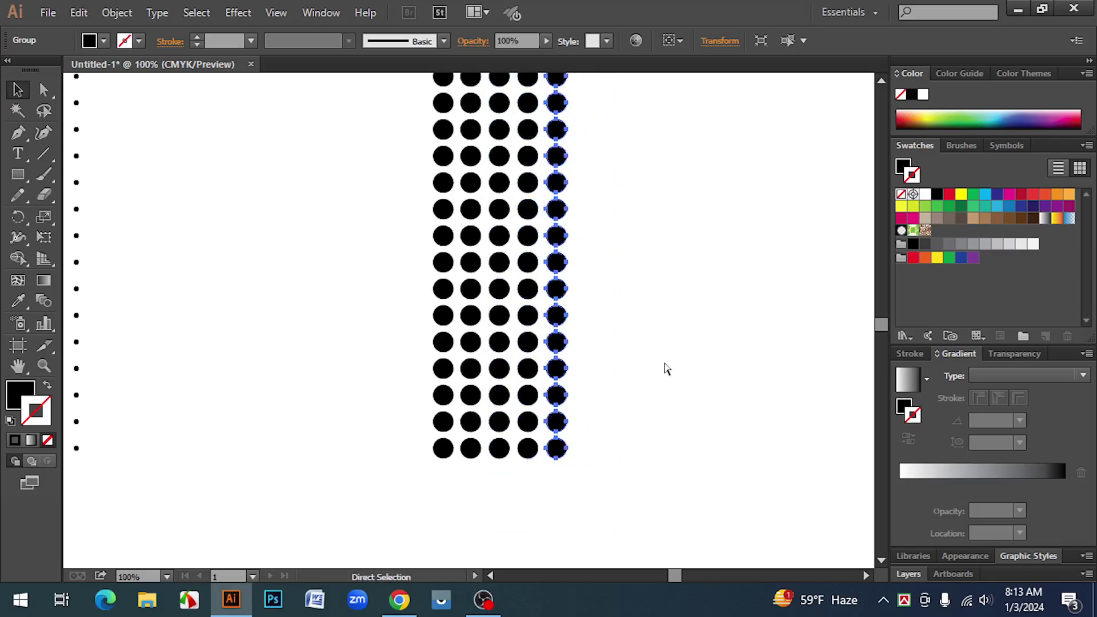
{"action": "key", "text": "ctrl+d"}
{"action": "key", "text": "ctrl+d"}
{"action": "key", "text": "ctrl+d"}
{"action": "key", "text": "ctrl+d"}
{"action": "key", "text": "ctrl+d"}
{"action": "key", "text": "ctrl+d"}
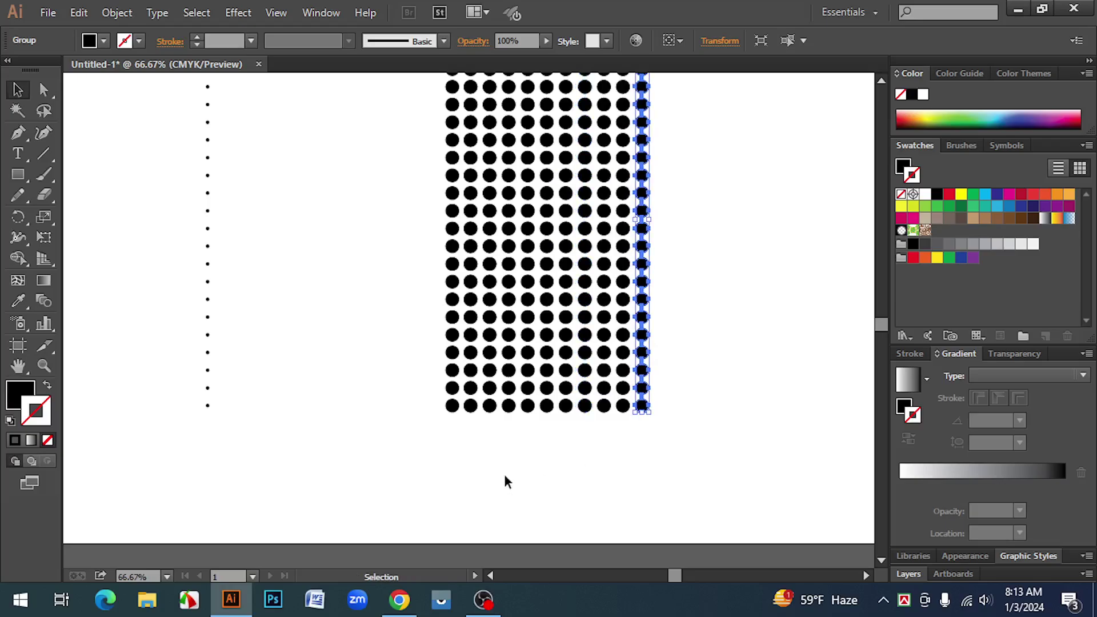
{"action": "key", "text": "ctrl+shift+a"}
Make a blend between the 6 pt dotted line and the 24 pt dotted line at the edge of the large-dot block
{"action": "key", "text": "ctrl+minus"}
{"action": "scroll", "coordinate": [507, 474], "scroll_direction": "up", "scroll_amount": 1}
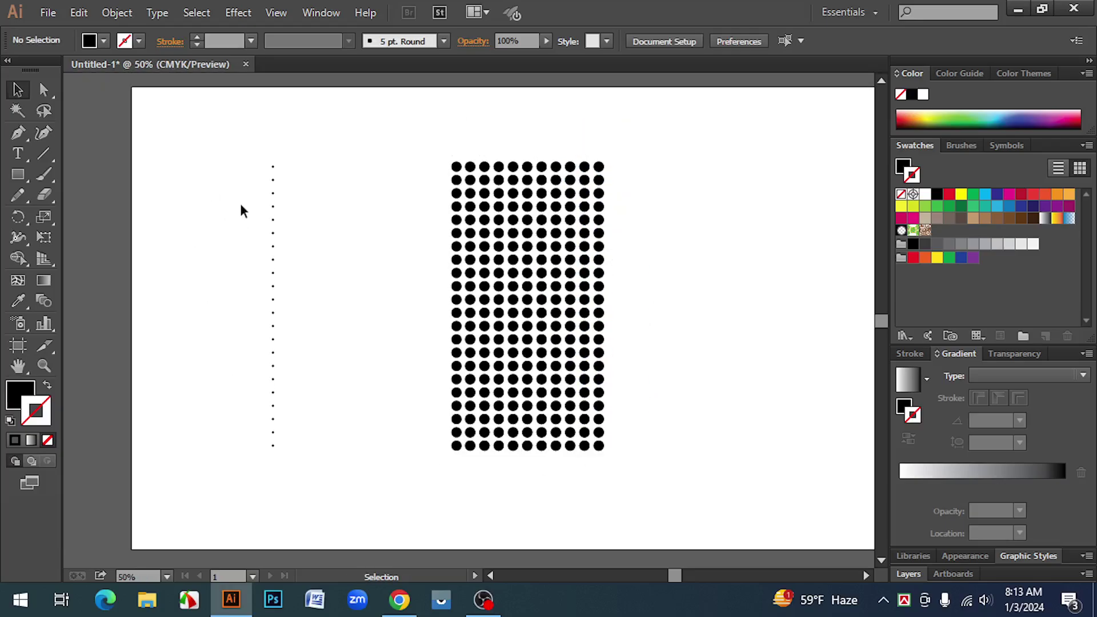
{"action": "left_click", "coordinate": [274, 180]}
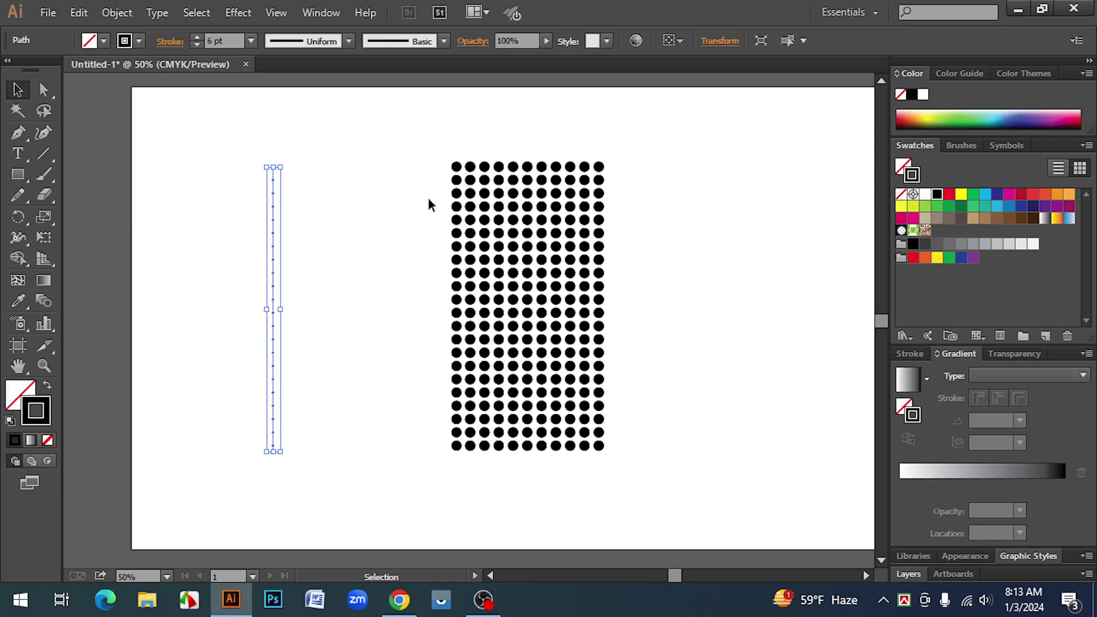
{"action": "left_click", "coordinate": [456, 167], "text": "shift"}
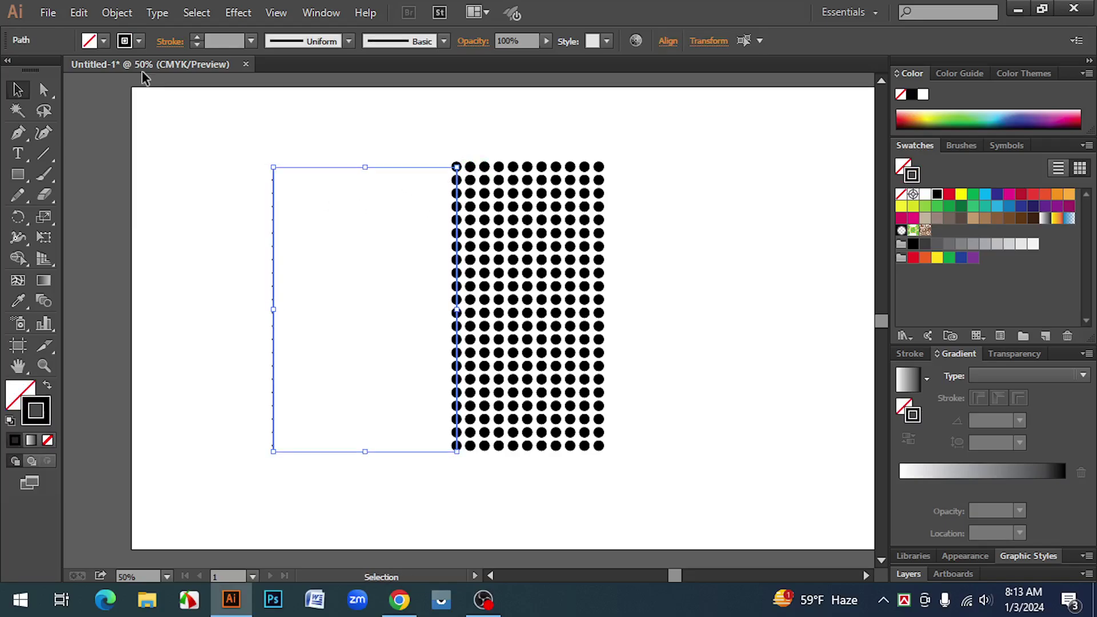
{"action": "left_click", "coordinate": [116, 12]}
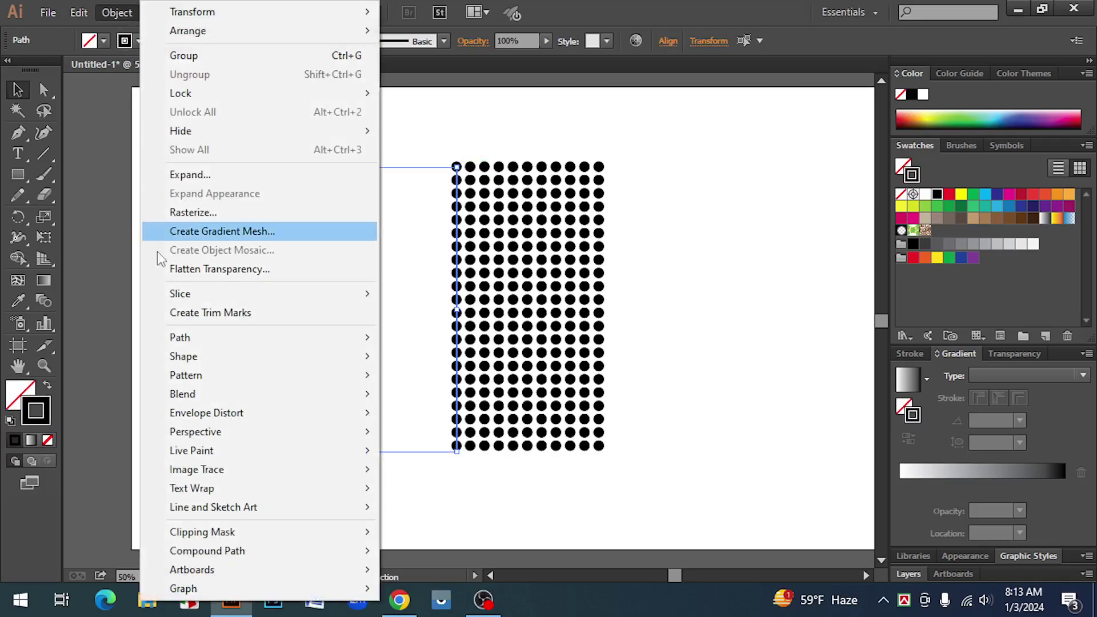
{"action": "mouse_move", "coordinate": [212, 395]}
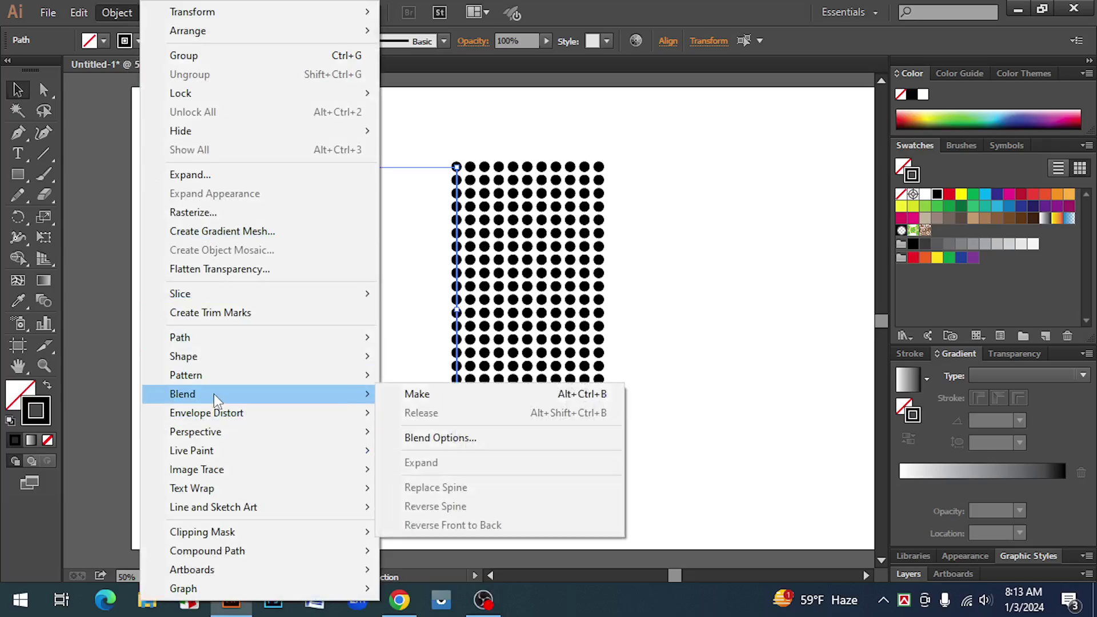
{"action": "left_click", "coordinate": [449, 396]}
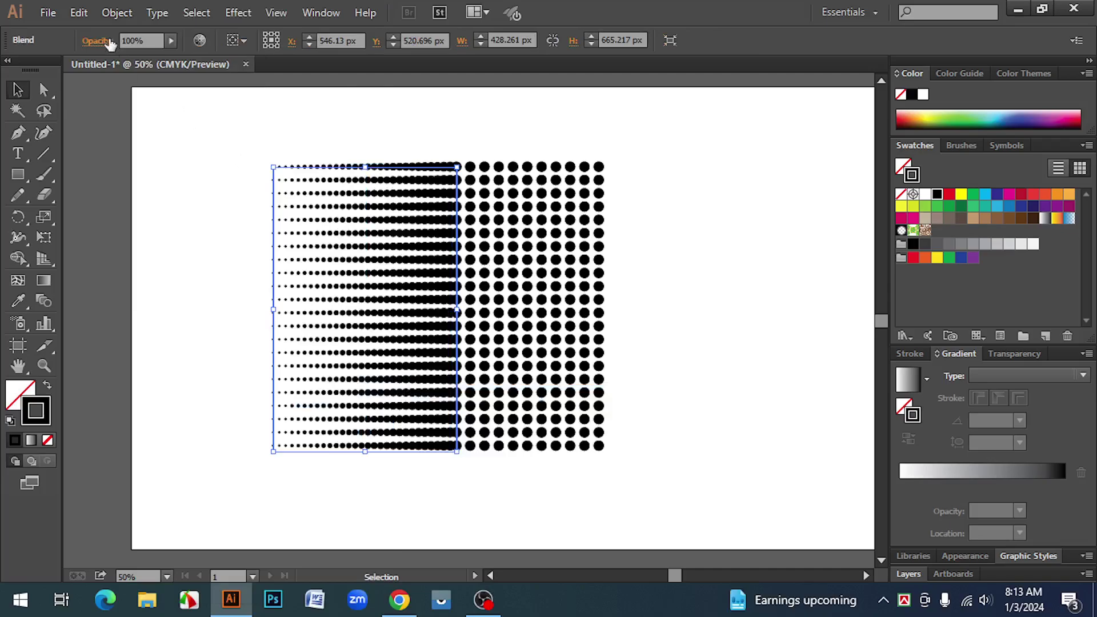
Set the blend spacing to Specified Steps with 13 steps, with the preview on
{"action": "left_click", "coordinate": [114, 14]}
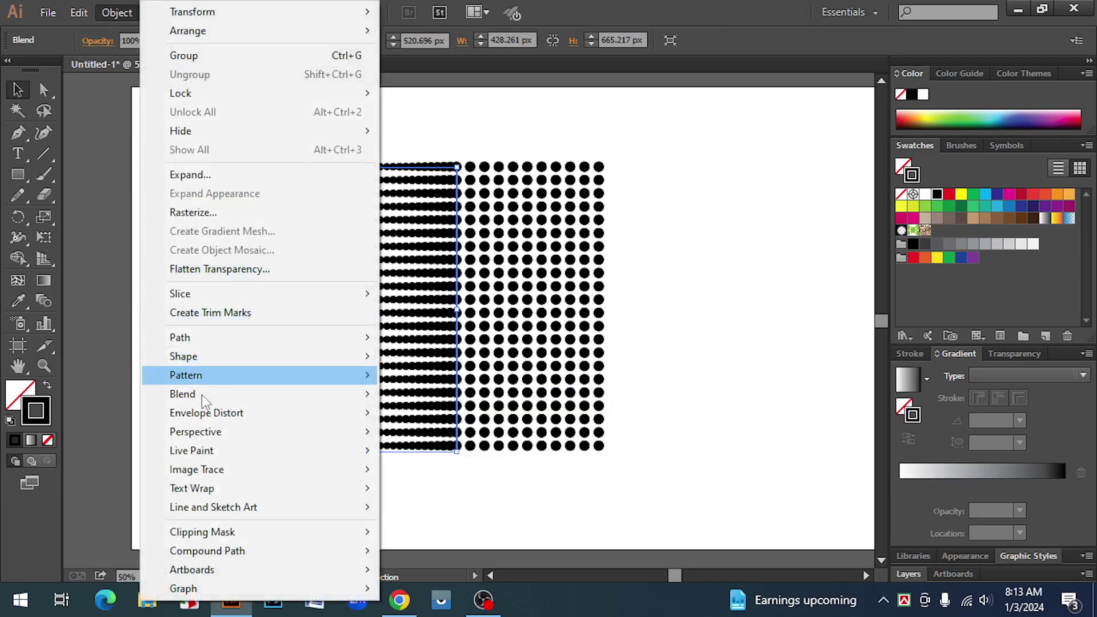
{"action": "mouse_move", "coordinate": [228, 397]}
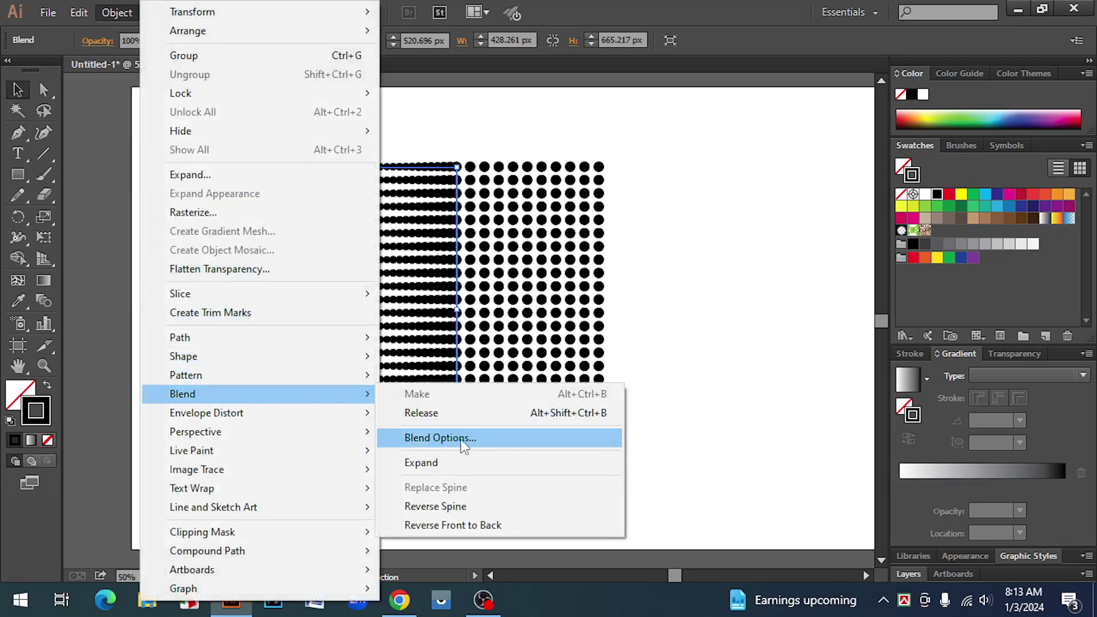
{"action": "left_click", "coordinate": [486, 445]}
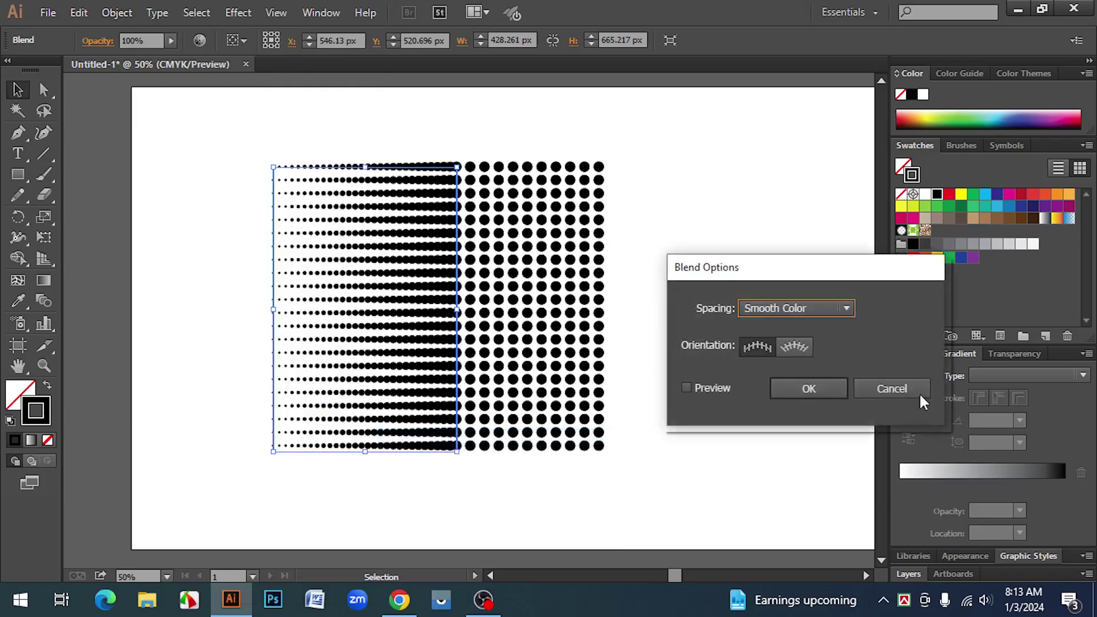
{"action": "left_click", "coordinate": [687, 388]}
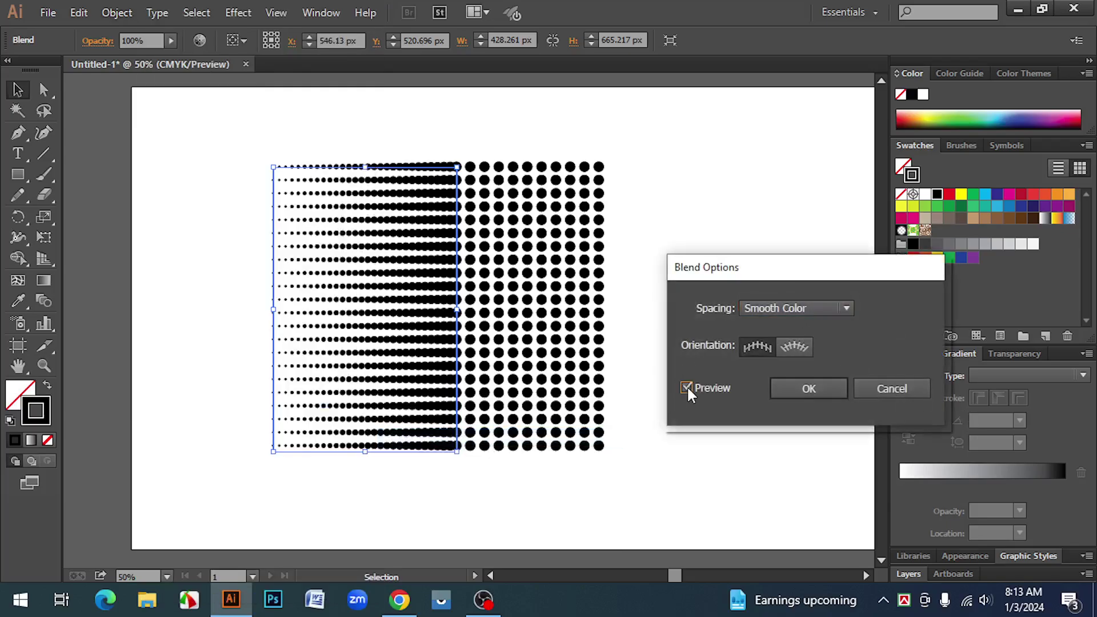
{"action": "left_click", "coordinate": [787, 308]}
{"action": "left_click", "coordinate": [812, 347]}
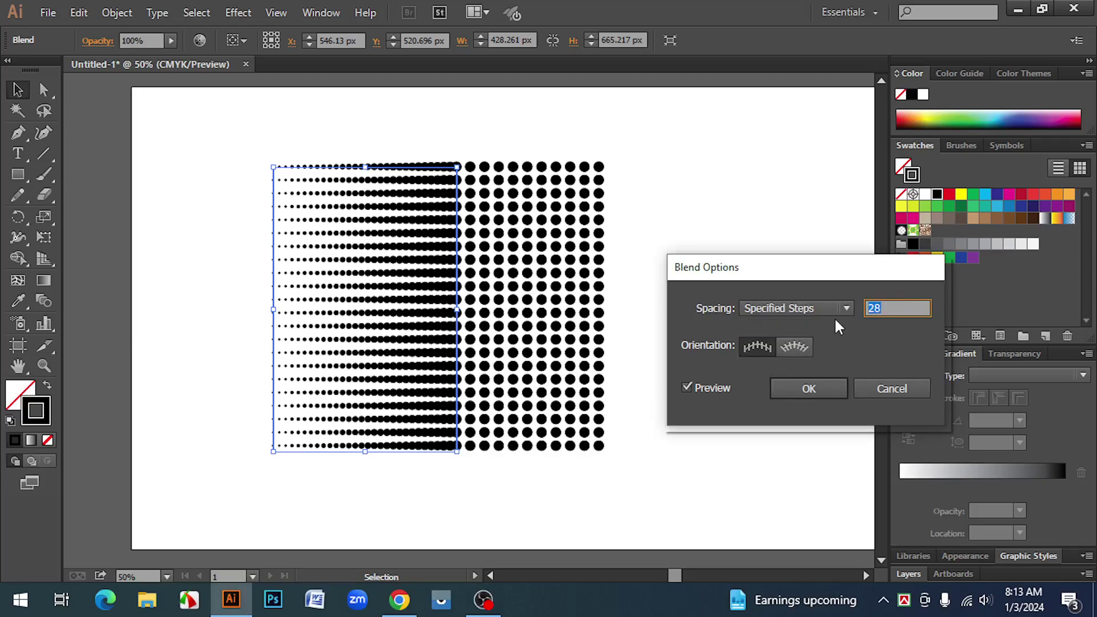
{"action": "key", "text": "Down"}
{"action": "key", "text": "Down"}
{"action": "key", "text": "Down"}
{"action": "key", "text": "Down"}
{"action": "key", "text": "Down"}
{"action": "key", "text": "Down"}
{"action": "key", "text": "Down"}
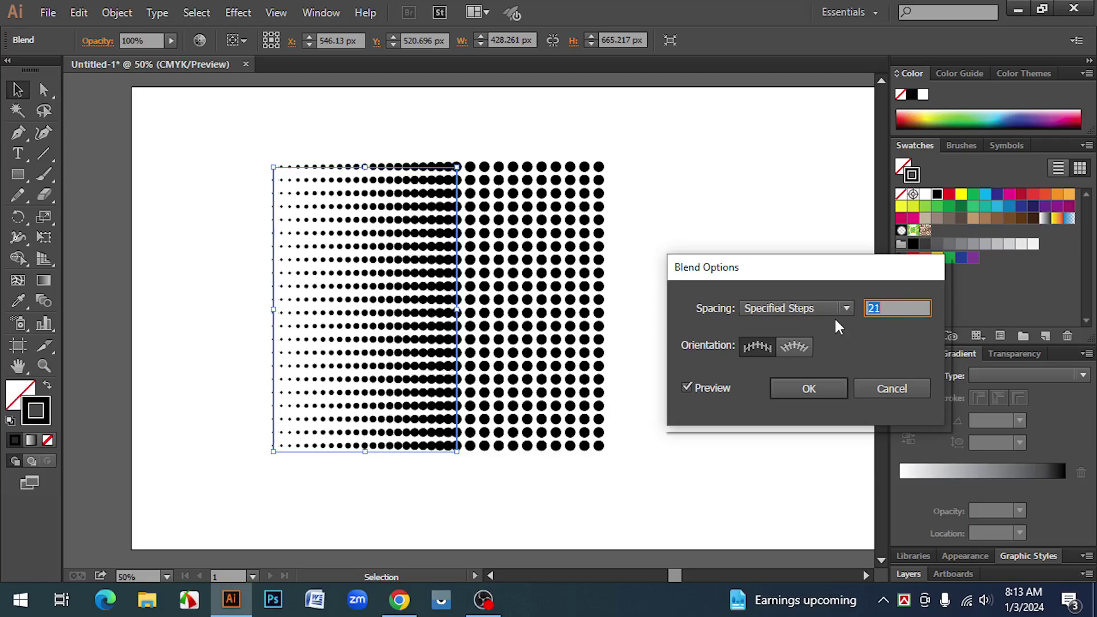
{"action": "key", "text": "Down"}
{"action": "key", "text": "Down"}
{"action": "key", "text": "Down"}
{"action": "key", "text": "Down"}
{"action": "key", "text": "Down"}
{"action": "key", "text": "Down"}
{"action": "key", "text": "Down"}
{"action": "key", "text": "Down"}
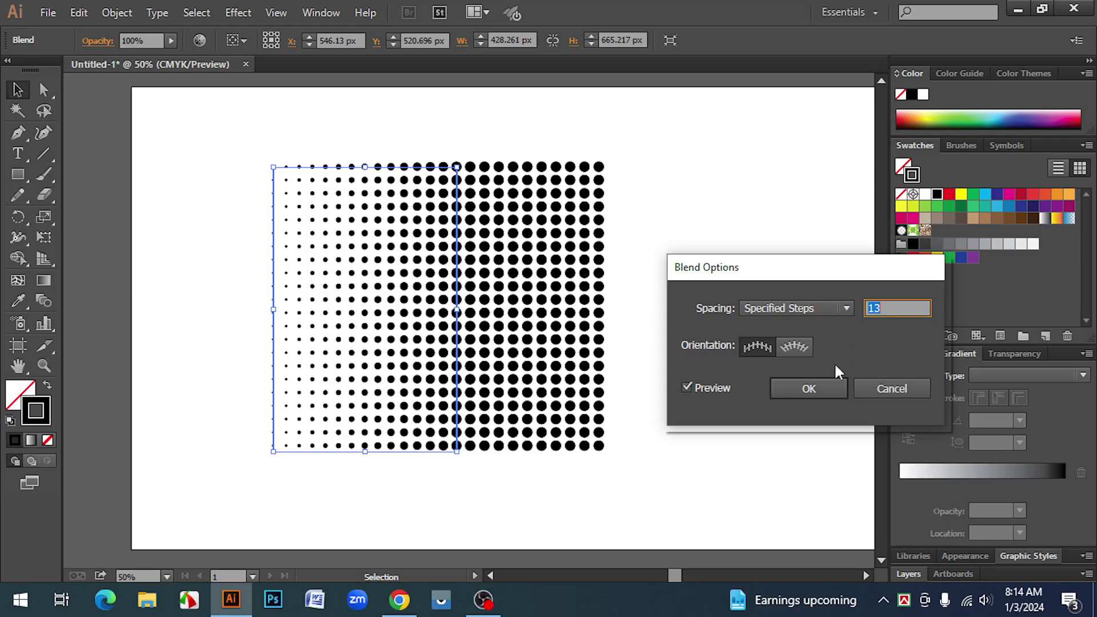
{"action": "left_click", "coordinate": [775, 394]}
Group the blend and all the large circle columns into one halftone pattern
{"action": "left_click", "coordinate": [196, 180]}
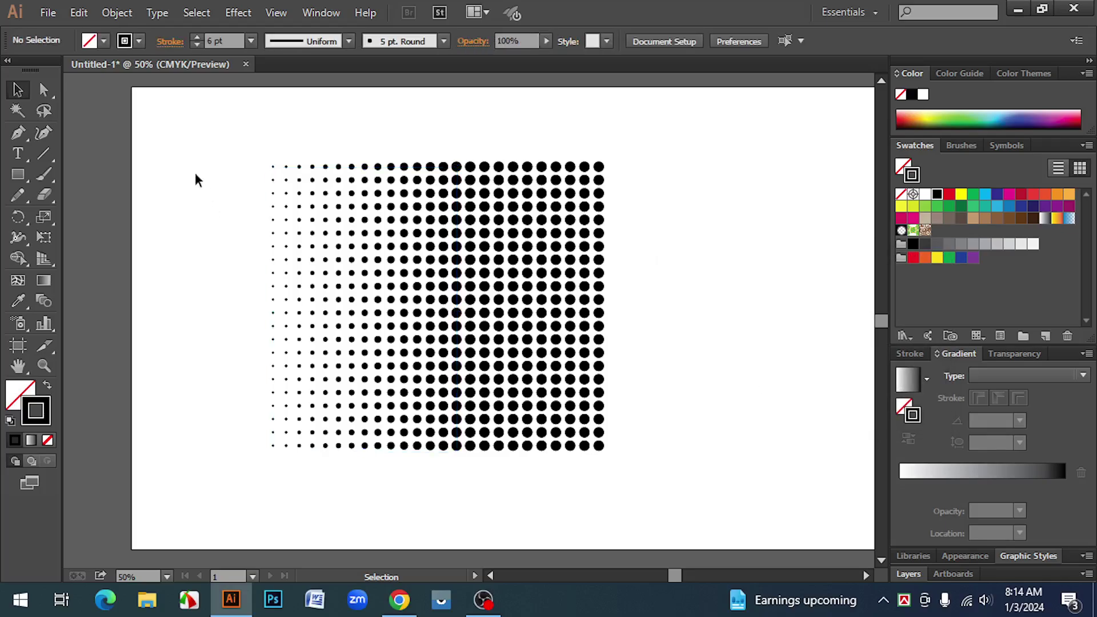
{"action": "left_click_drag", "start_coordinate": [219, 146], "coordinate": [652, 503]}
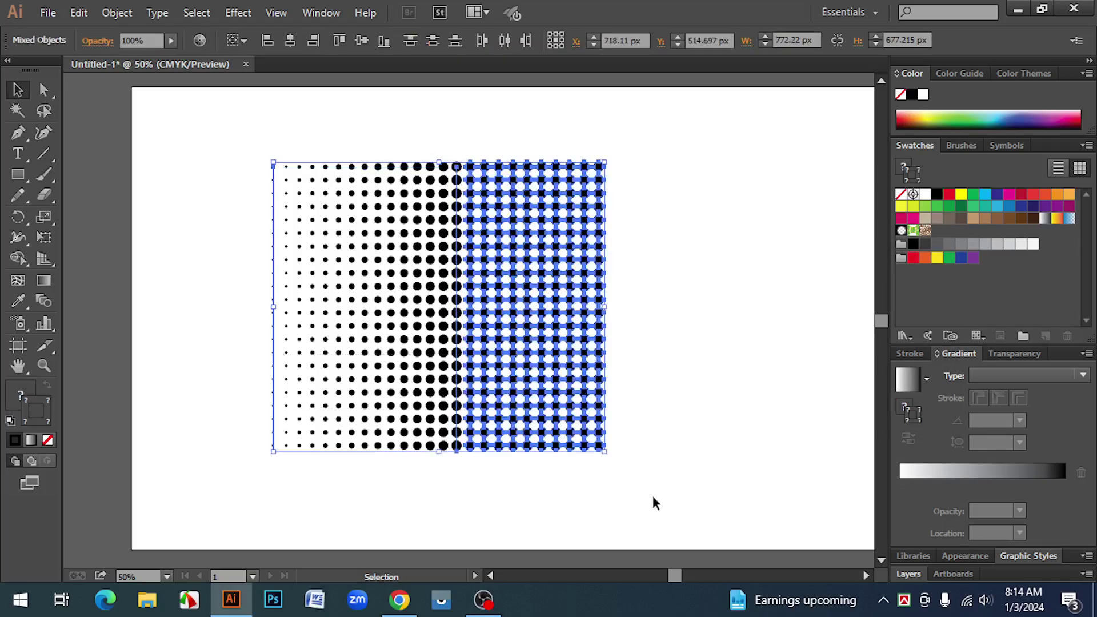
{"action": "key", "text": "a"}
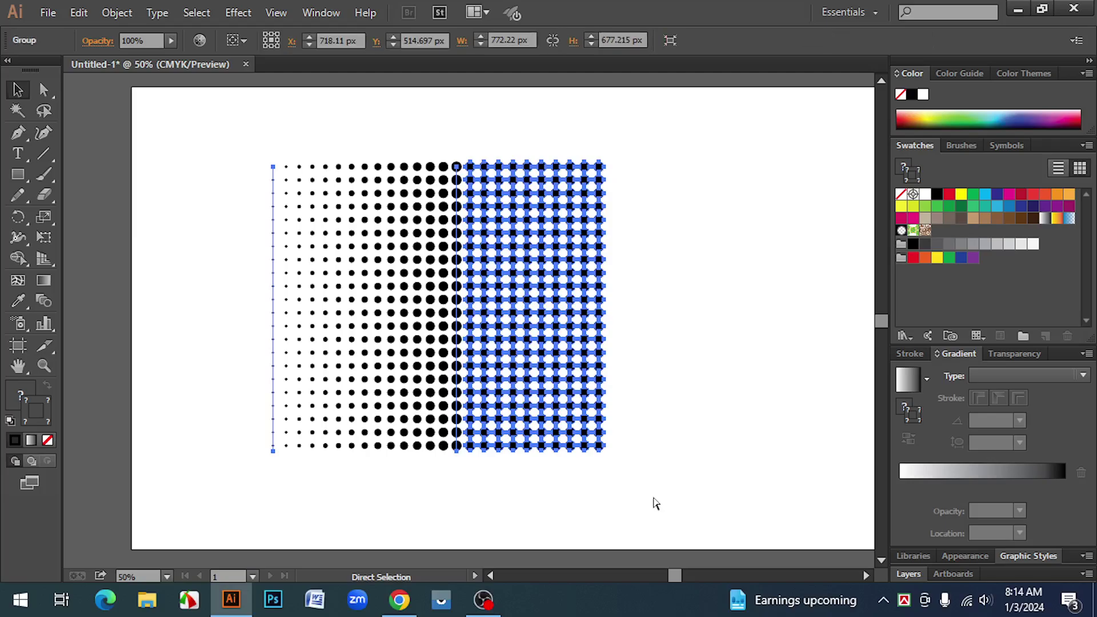
{"action": "key", "text": "v"}
{"action": "left_click", "coordinate": [729, 303]}
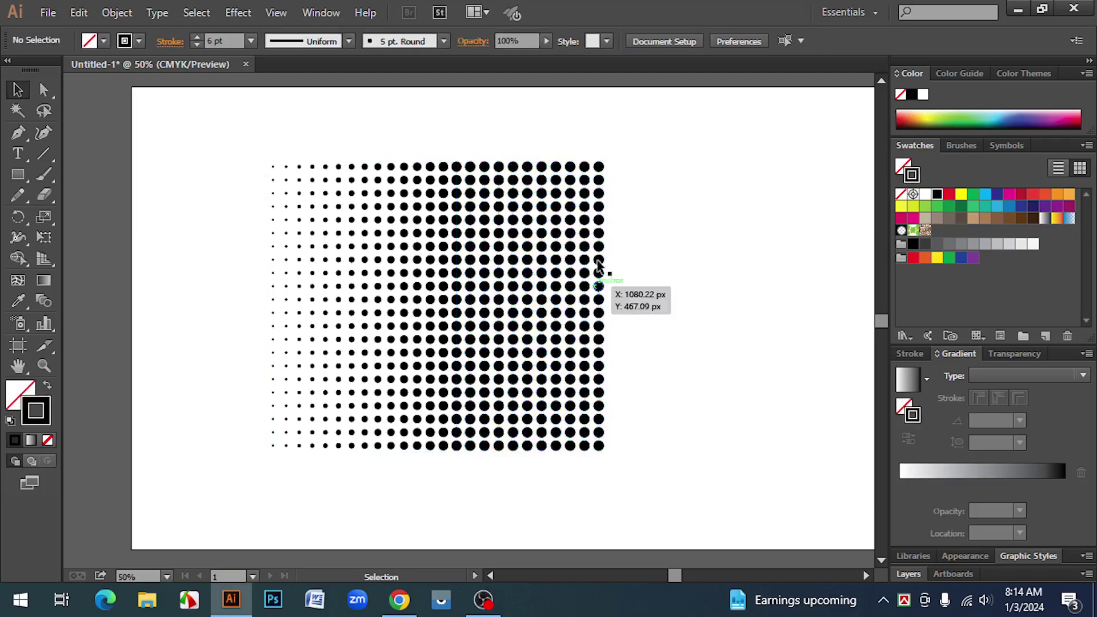
Save the grouped halftone pattern as a new symbol with the default options and delete the artwork from the artboard
{"action": "left_click", "coordinate": [1007, 148]}
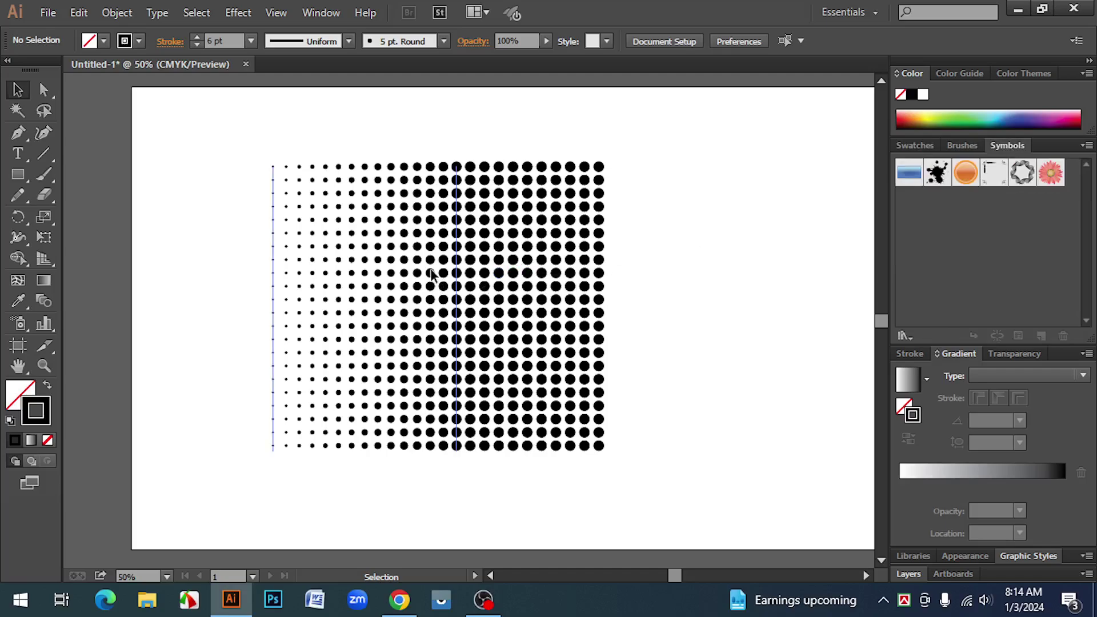
{"action": "left_click_drag", "start_coordinate": [464, 273], "coordinate": [938, 235]}
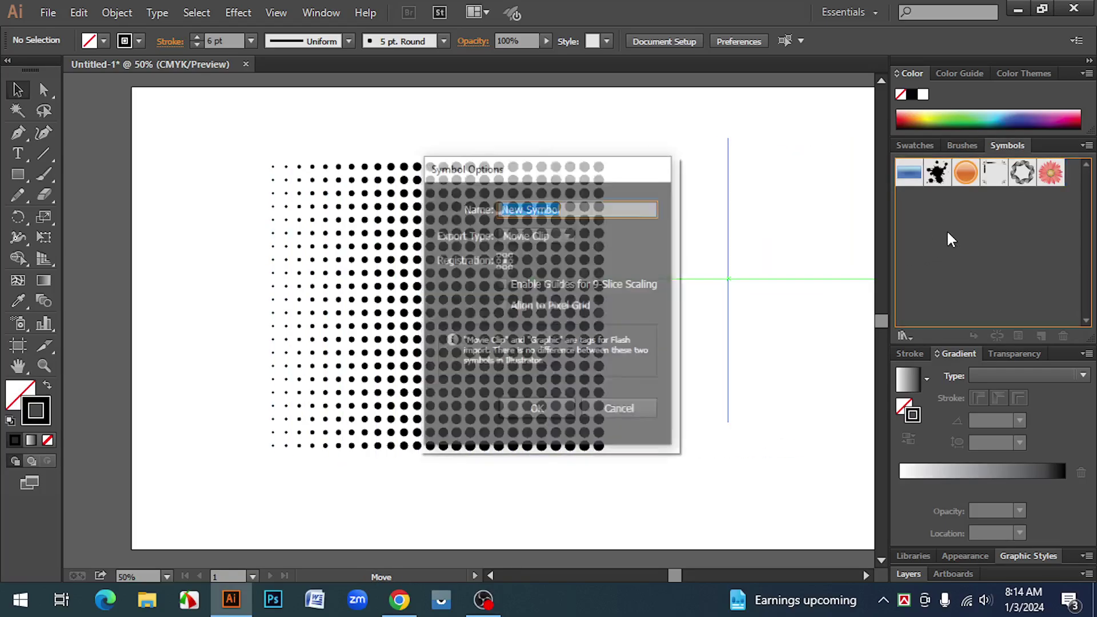
{"action": "left_click", "coordinate": [526, 412]}
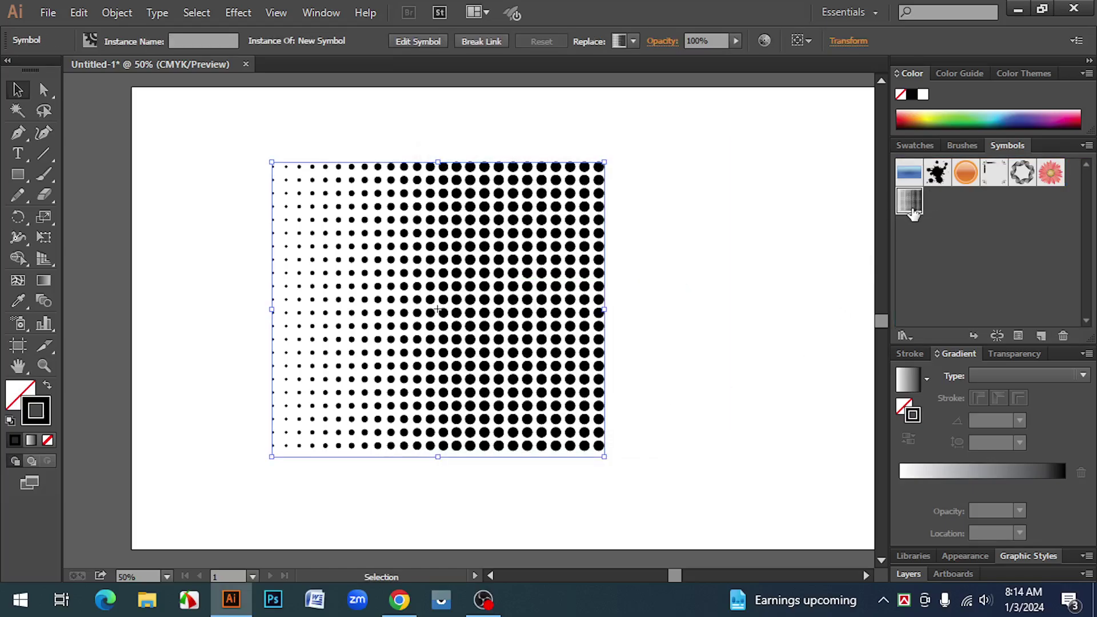
{"action": "left_click", "coordinate": [261, 125]}
{"action": "left_click_drag", "start_coordinate": [237, 101], "coordinate": [662, 483]}
{"action": "key", "text": "Delete"}
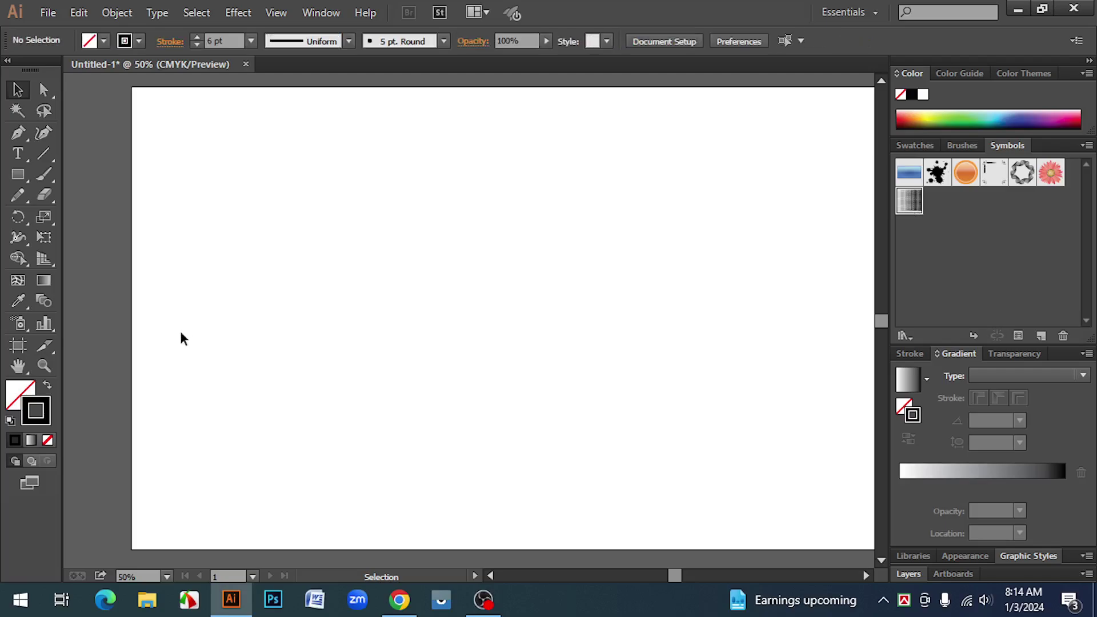
Draw a circle from its centre in the middle of the artboard and give it a black fill with no stroke
{"action": "left_click_drag", "start_coordinate": [18, 170], "coordinate": [99, 215]}
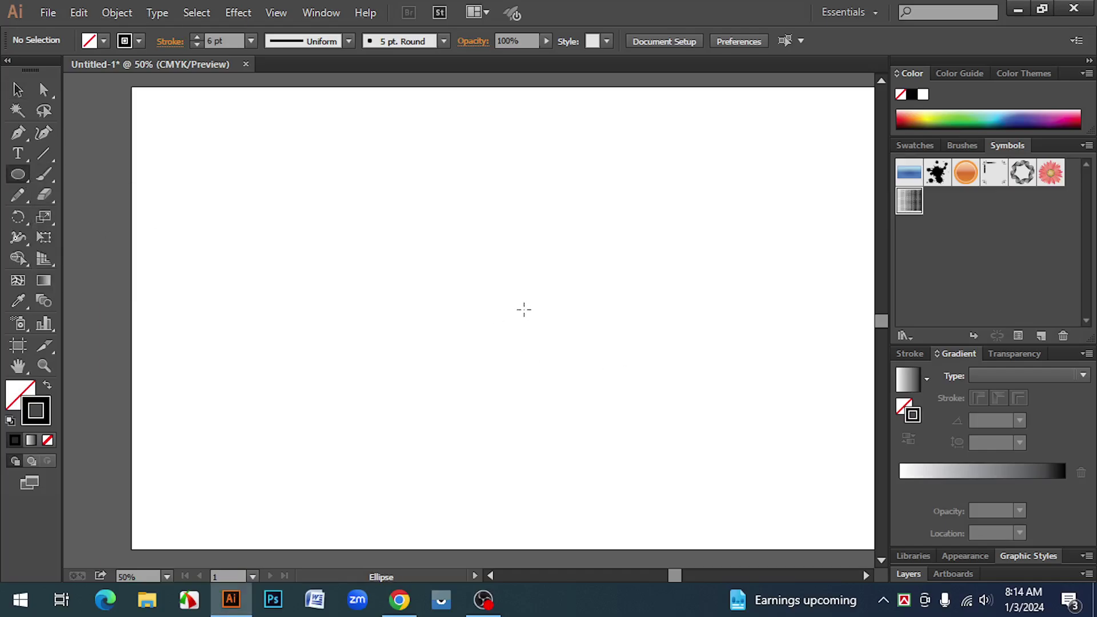
{"action": "left_click_drag", "start_coordinate": [516, 297], "coordinate": [588, 403]}
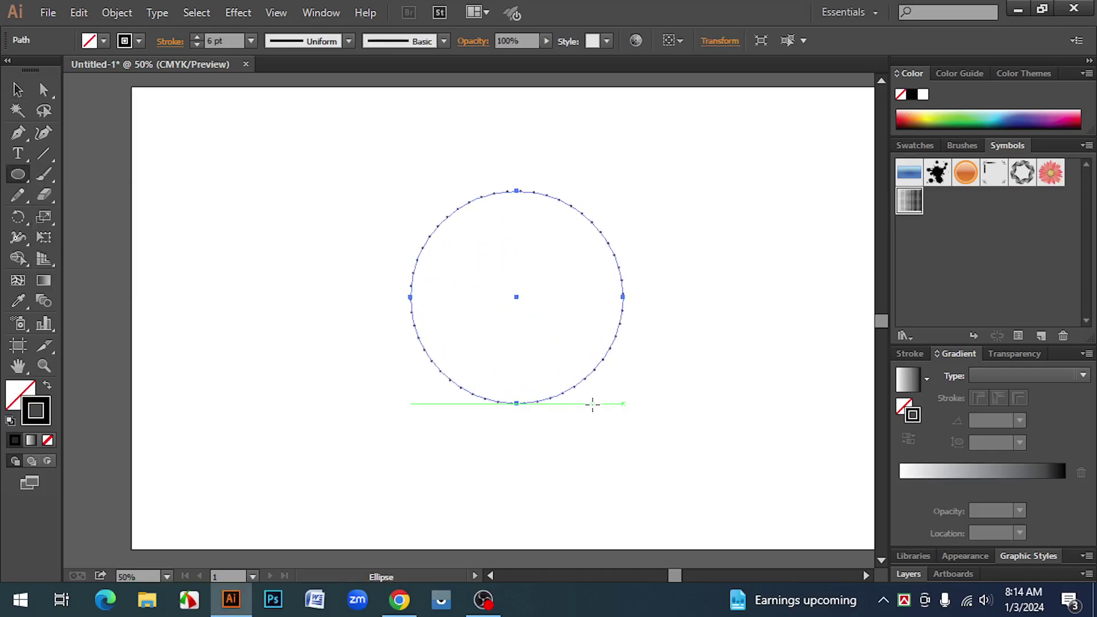
{"action": "left_click", "coordinate": [30, 91]}
{"action": "left_click", "coordinate": [47, 388]}
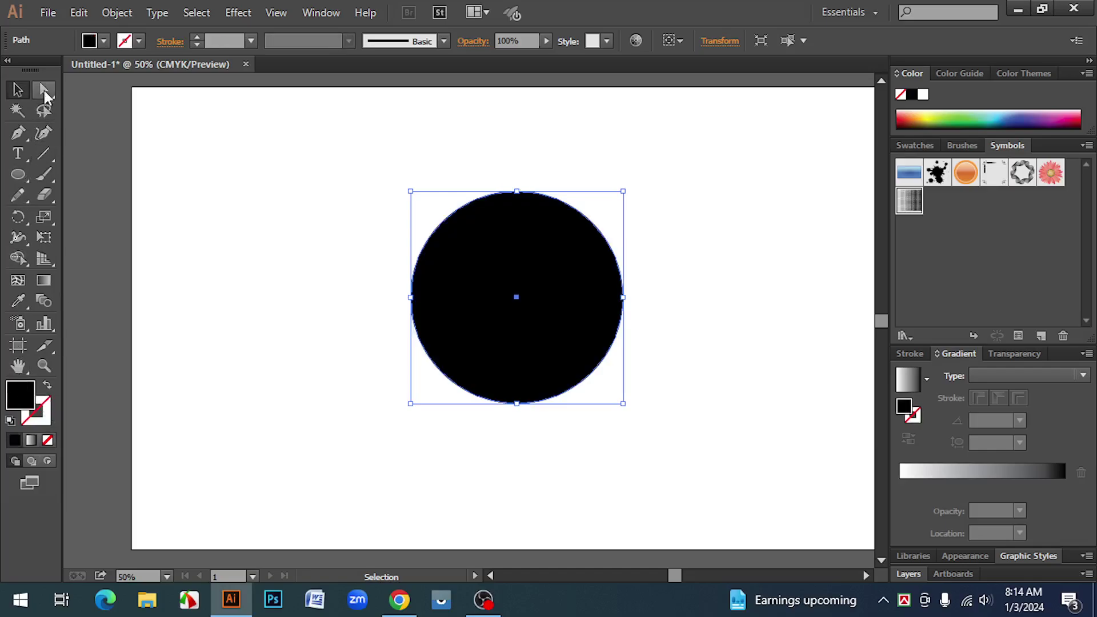
Delete the circle's left anchor point to leave its right half, and move the half-circle slightly left
{"action": "left_click", "coordinate": [44, 92]}
{"action": "left_click_drag", "start_coordinate": [388, 258], "coordinate": [425, 342]}
{"action": "key", "text": "Delete"}
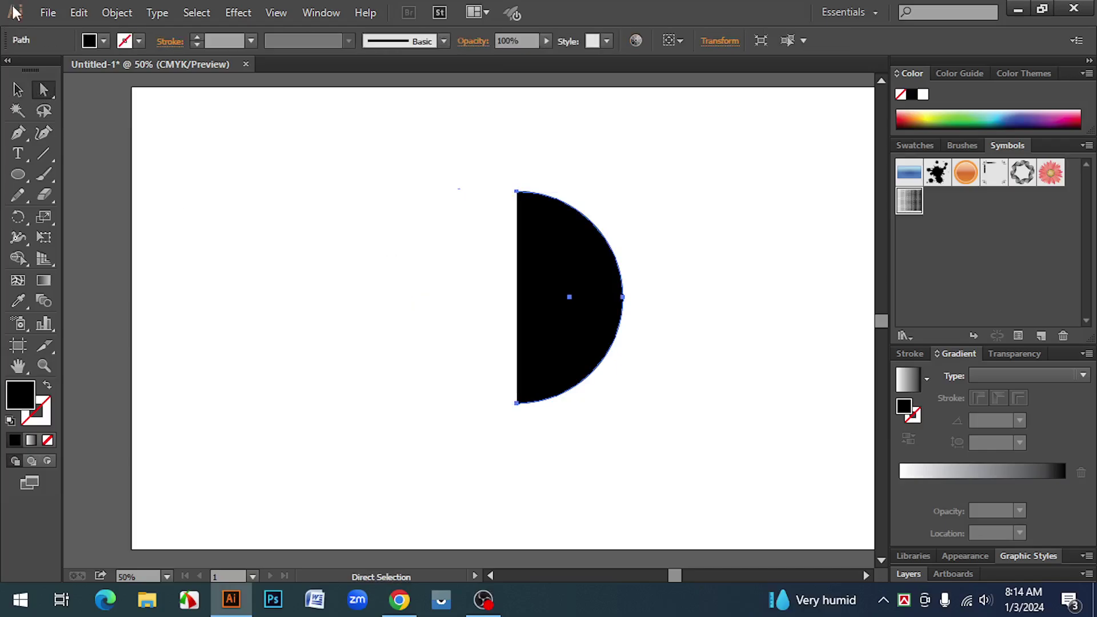
{"action": "left_click", "coordinate": [17, 90]}
{"action": "left_click", "coordinate": [691, 348]}
{"action": "left_click_drag", "start_coordinate": [565, 299], "coordinate": [534, 299]}
{"action": "left_click", "coordinate": [671, 290]}
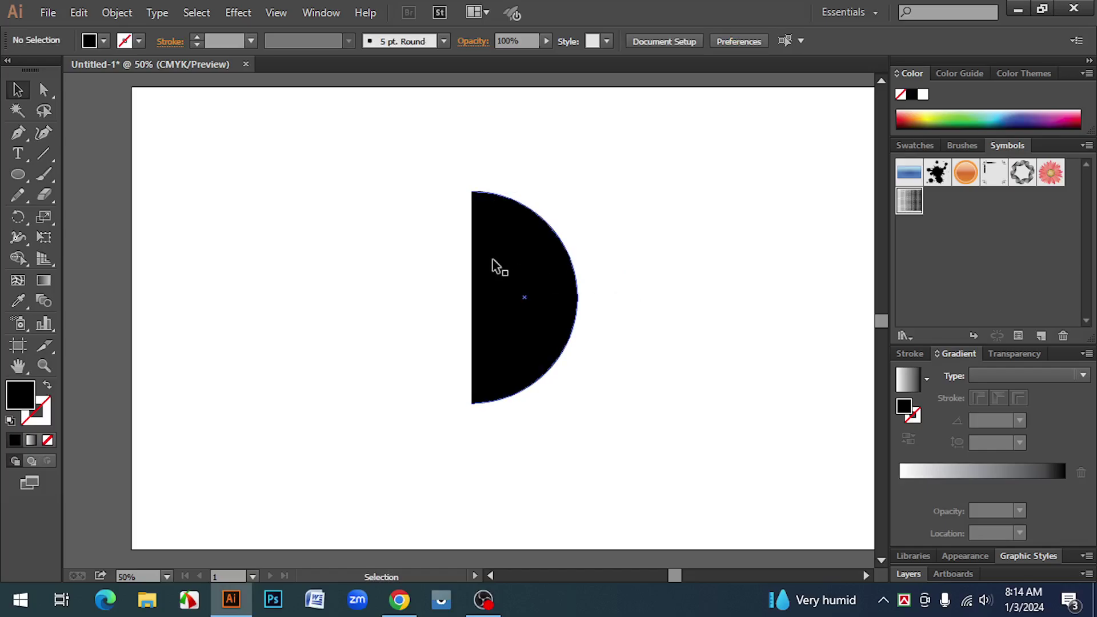
Apply a 3D Revolve effect to the black half-circle with the default settings and turn on its preview
{"action": "left_click", "coordinate": [493, 259]}
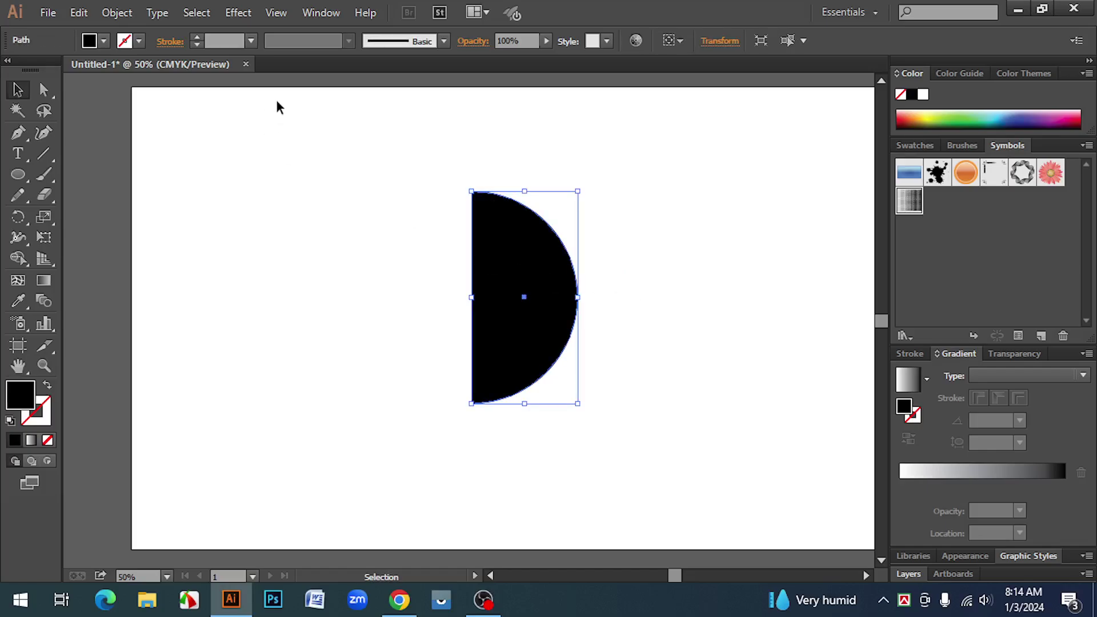
{"action": "left_click", "coordinate": [235, 12]}
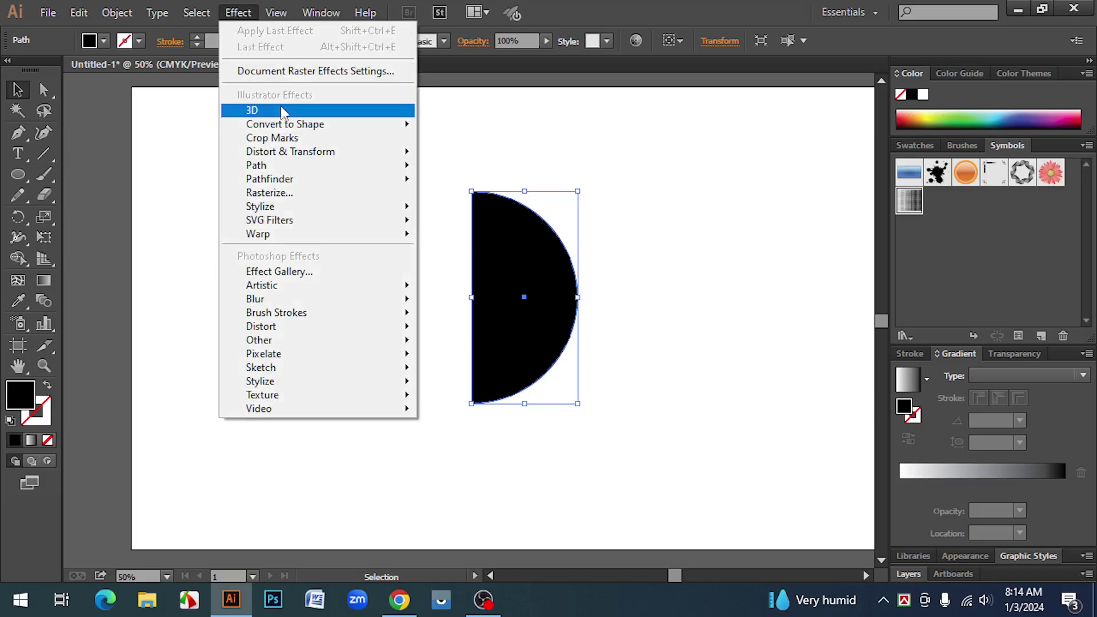
{"action": "mouse_move", "coordinate": [282, 118]}
{"action": "left_click", "coordinate": [496, 133]}
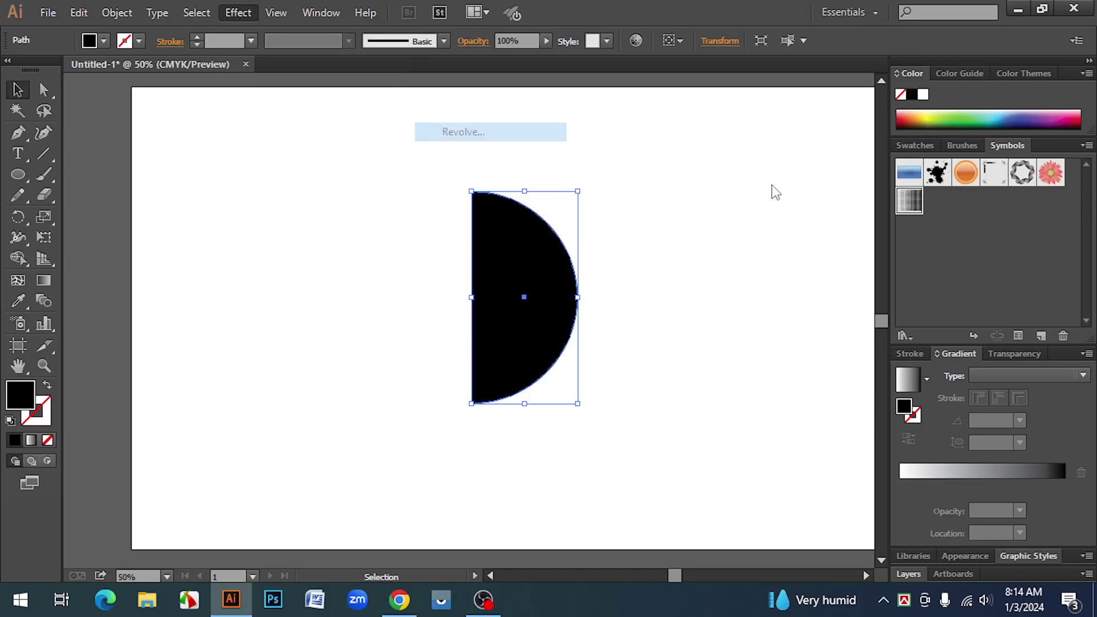
{"action": "left_click_drag", "start_coordinate": [807, 143], "coordinate": [811, 131]}
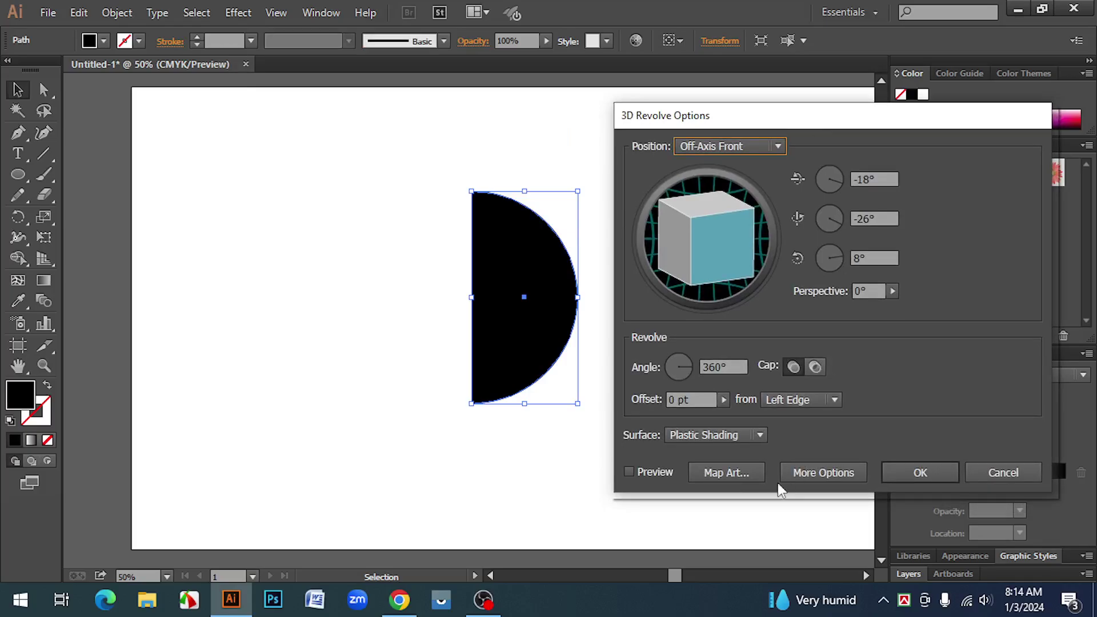
{"action": "left_click", "coordinate": [629, 472]}
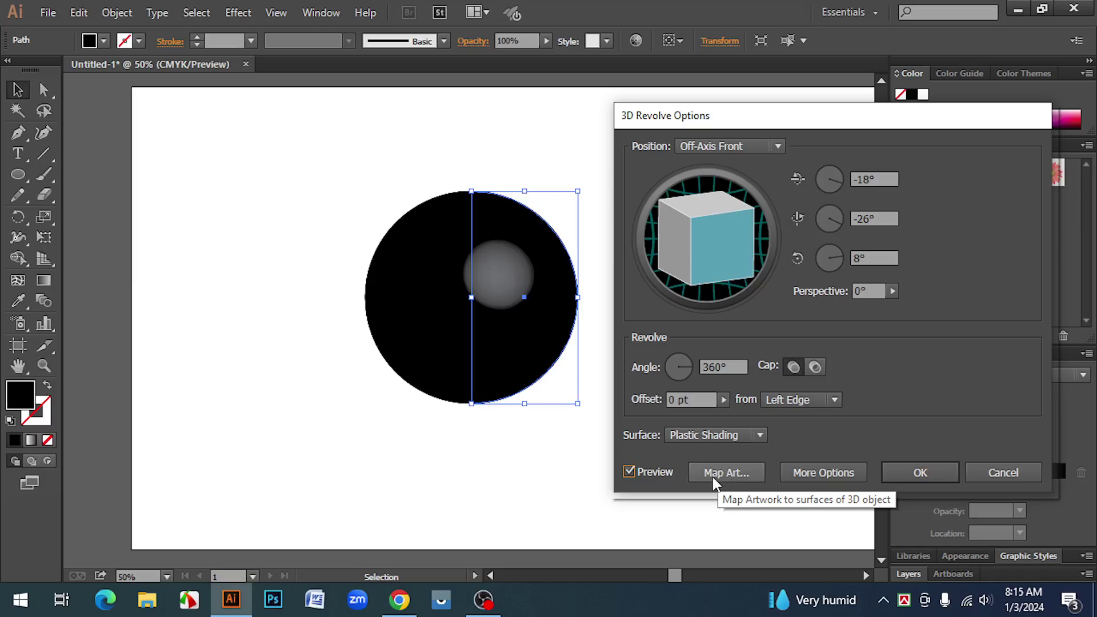
Map the halftone symbol named New Symbol onto the revolved sphere's surface with Invisible Geometry turned on
{"action": "left_click", "coordinate": [732, 474]}
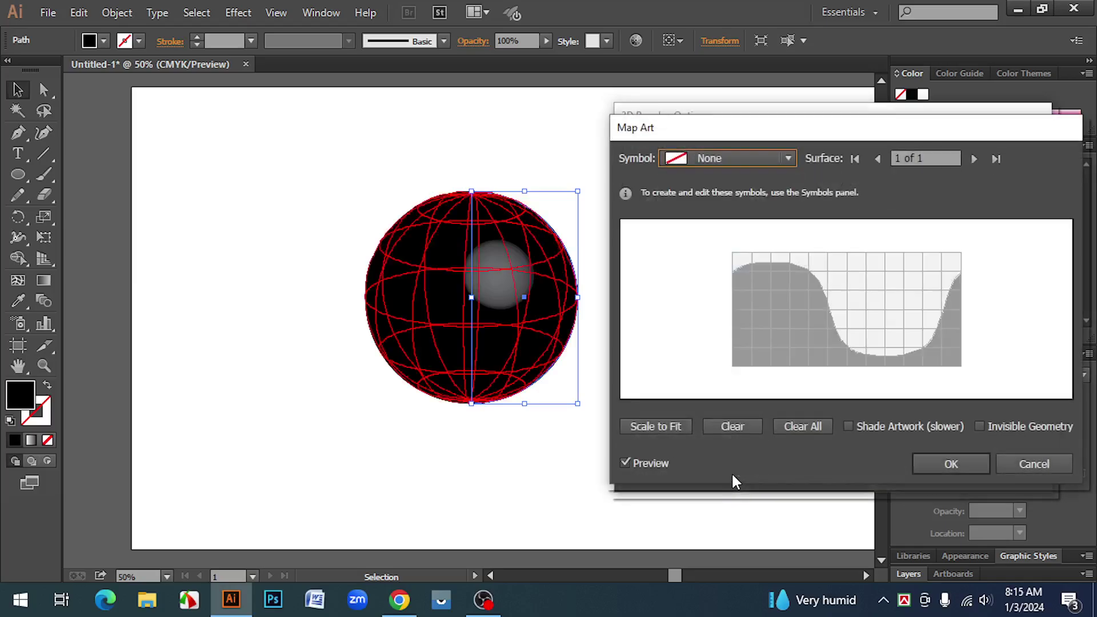
{"action": "left_click", "coordinate": [977, 426]}
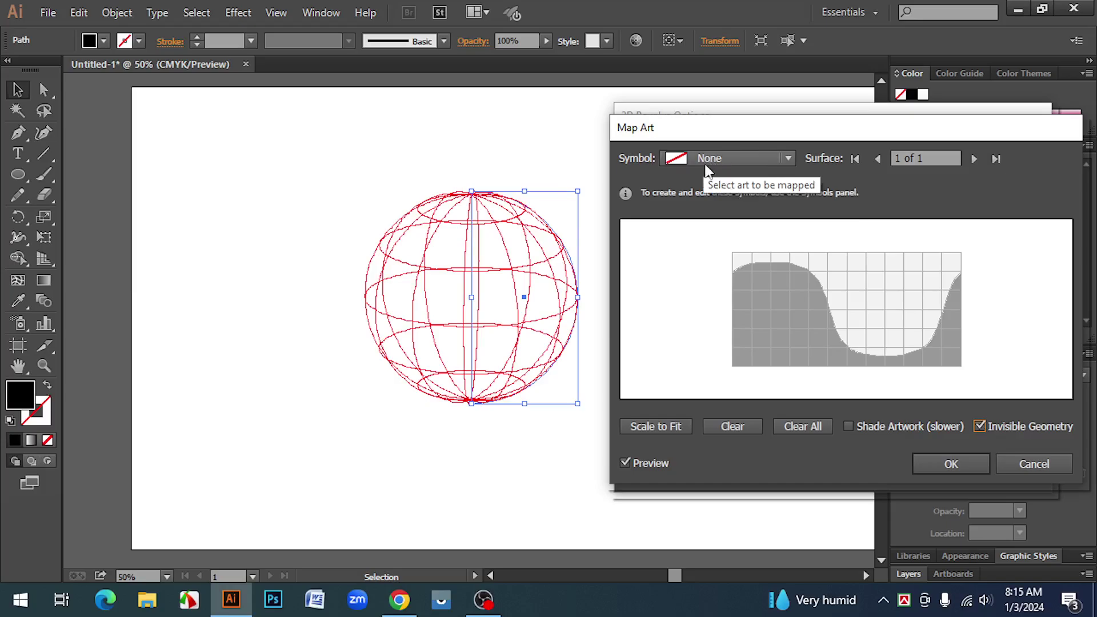
{"action": "left_click", "coordinate": [685, 163]}
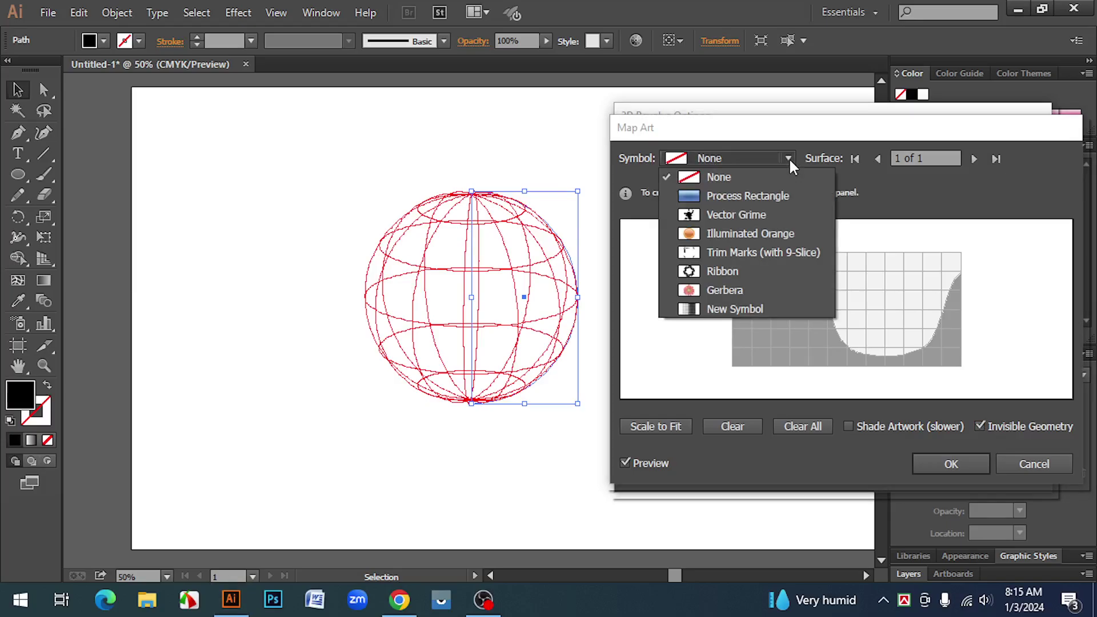
{"action": "left_click", "coordinate": [689, 310]}
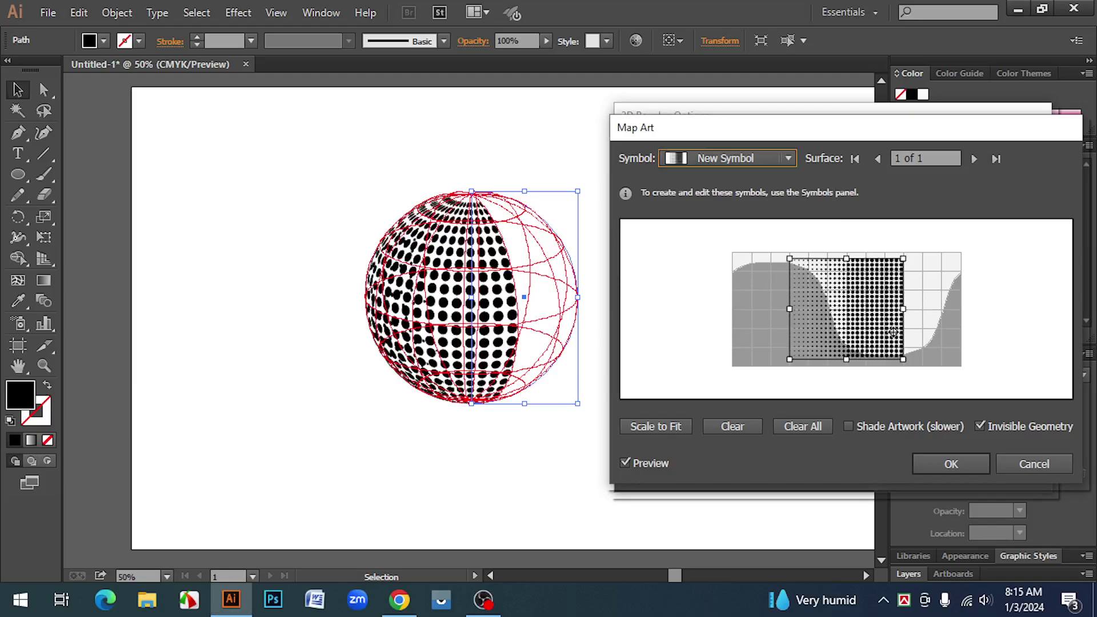
Shift the mapped symbol over the visible surface area, enlarge it to the grid's full height, tilt it slightly and apply the revolve
{"action": "left_click_drag", "start_coordinate": [861, 301], "coordinate": [922, 297]}
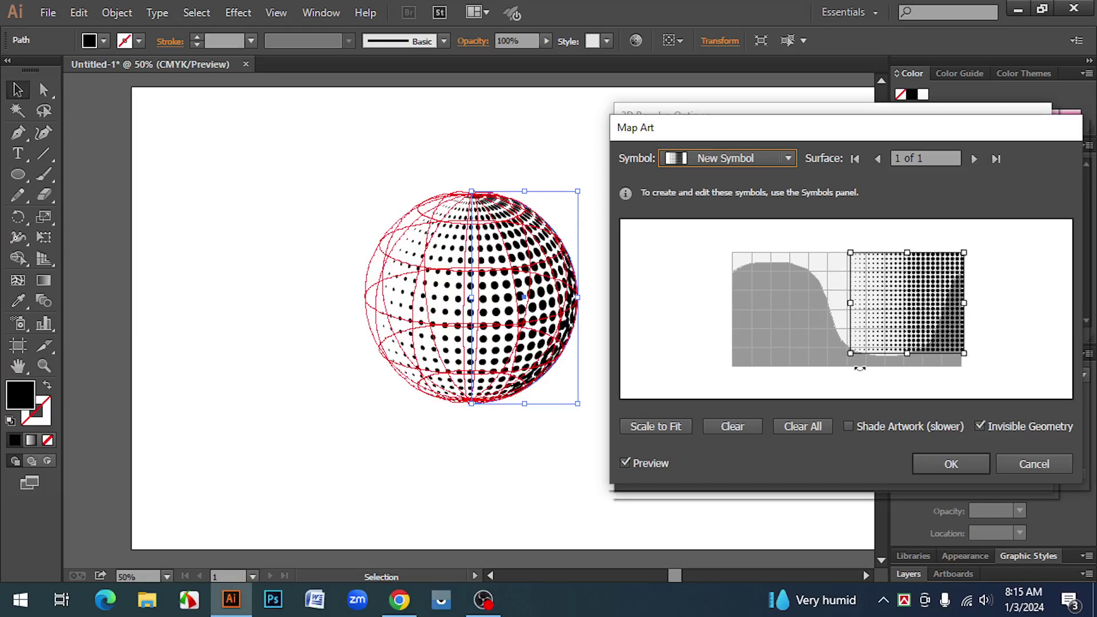
{"action": "left_click_drag", "start_coordinate": [964, 356], "coordinate": [981, 368]}
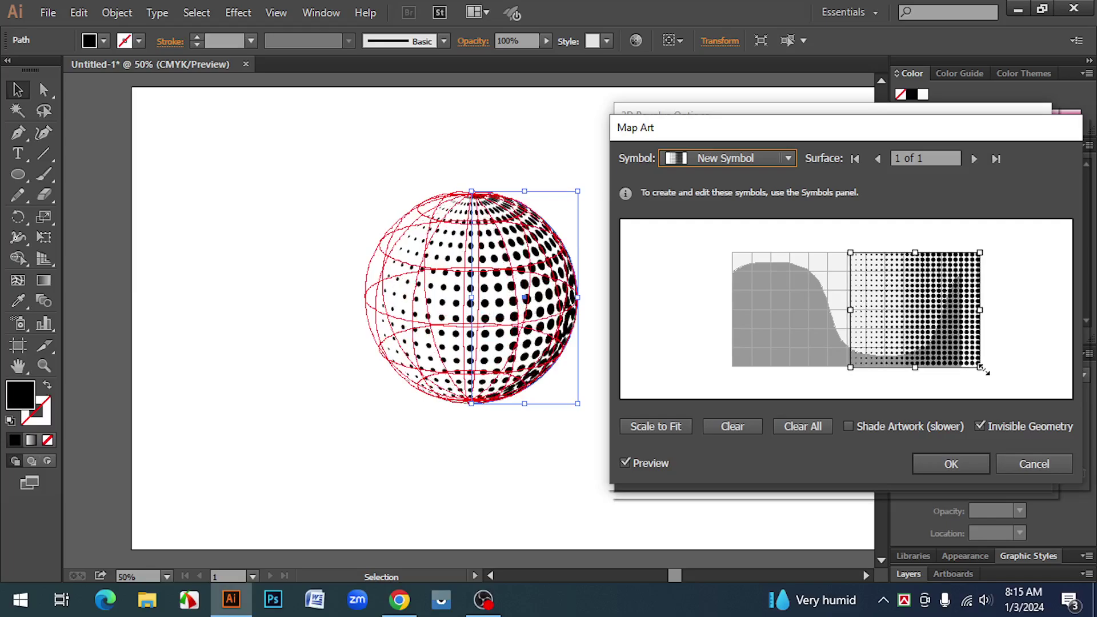
{"action": "left_click_drag", "start_coordinate": [912, 325], "coordinate": [925, 324]}
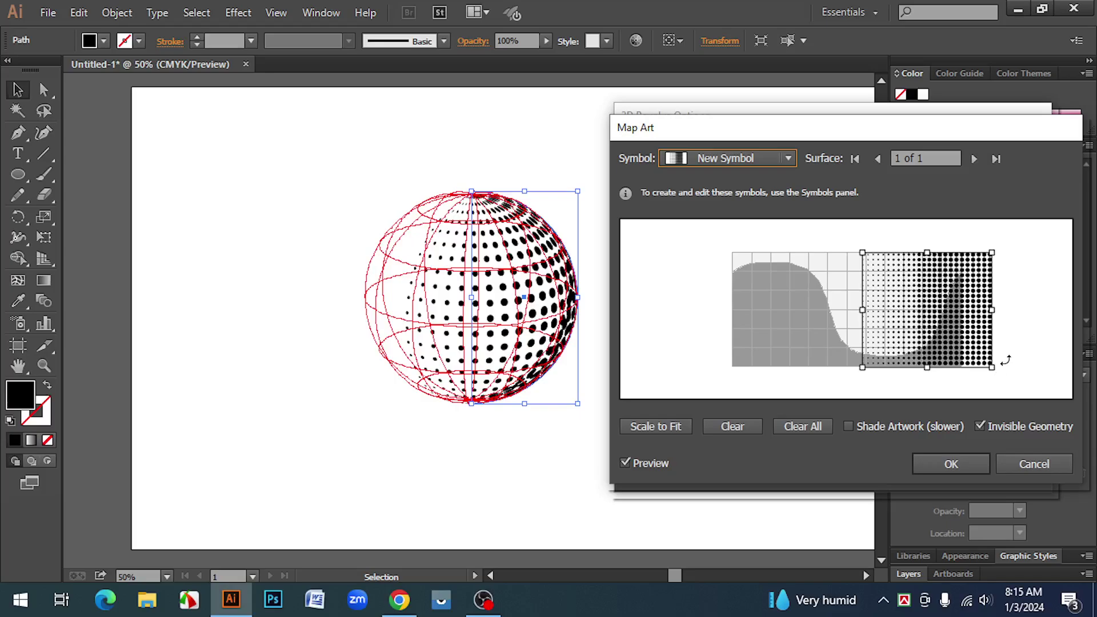
{"action": "left_click_drag", "start_coordinate": [999, 374], "coordinate": [1000, 371]}
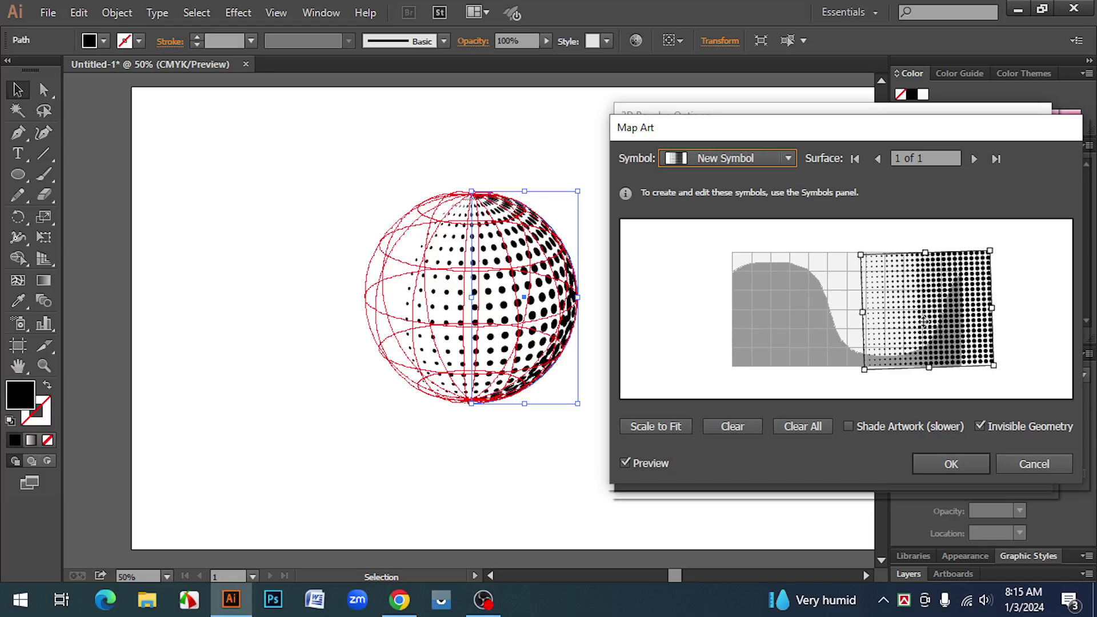
{"action": "left_click", "coordinate": [924, 461]}
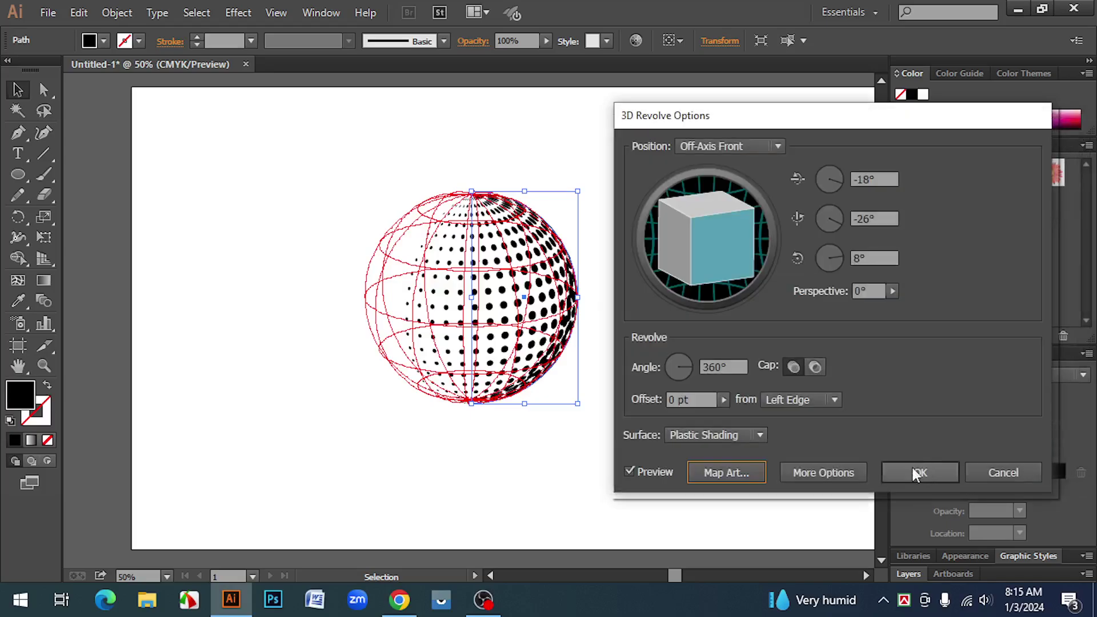
{"action": "left_click", "coordinate": [918, 474]}
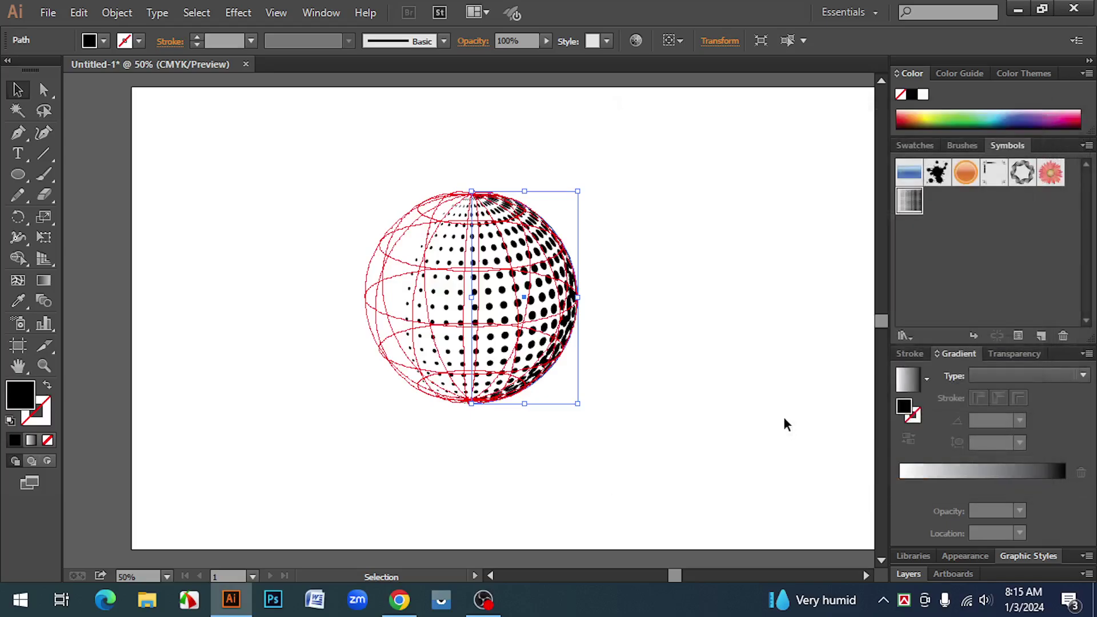
{"action": "left_click", "coordinate": [736, 347]}
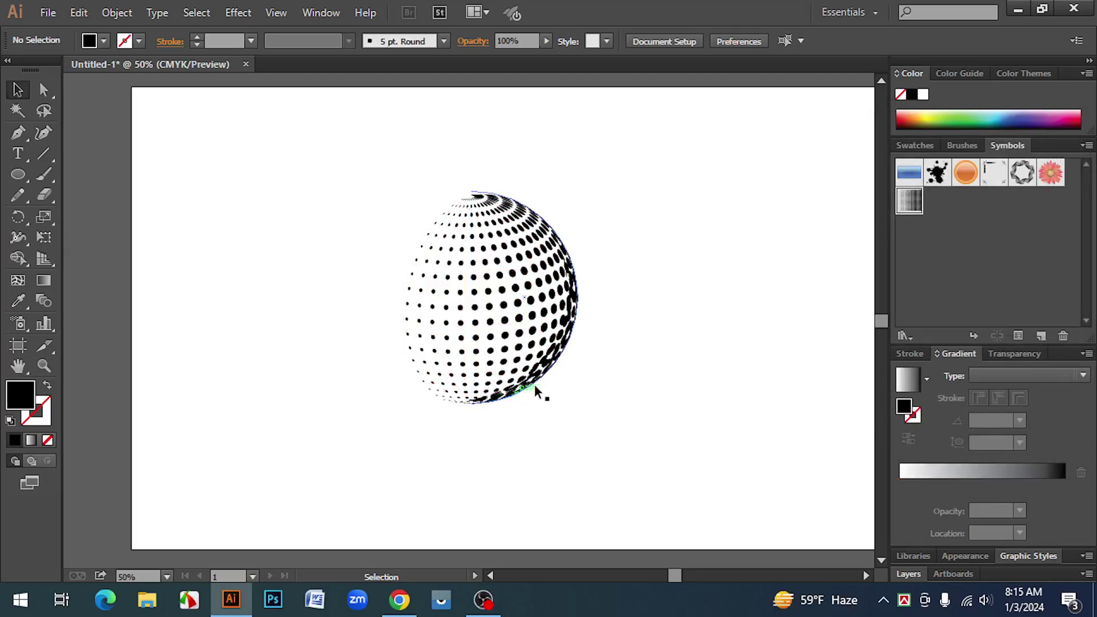
{"action": "left_click", "coordinate": [503, 253]}
{"action": "right_click", "coordinate": [487, 238]}
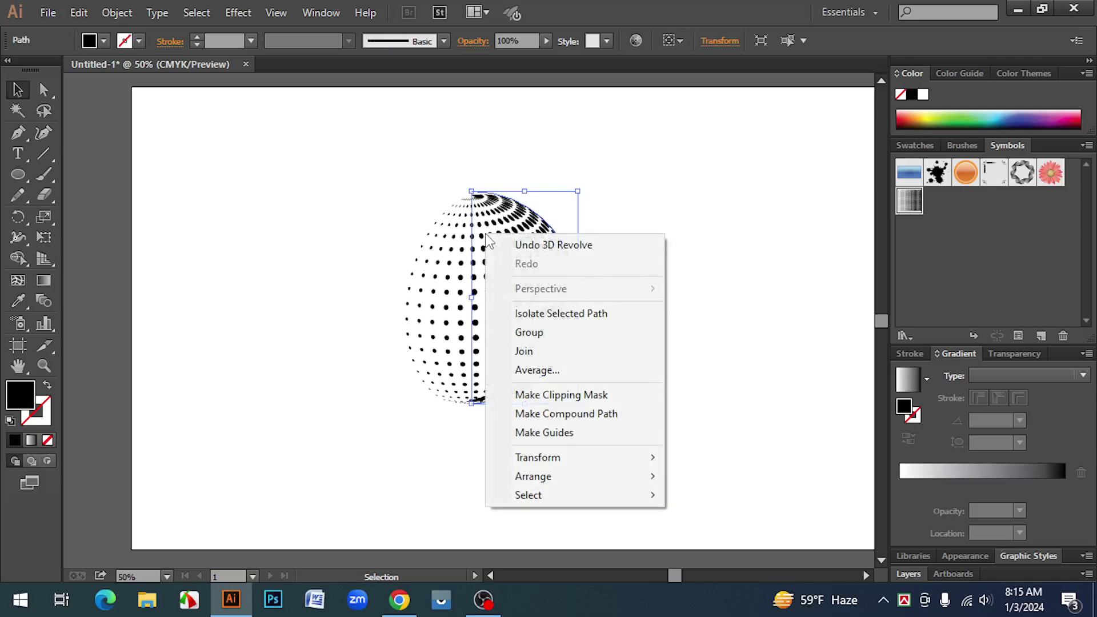
{"action": "left_click", "coordinate": [716, 308]}
{"action": "left_click", "coordinate": [718, 304]}
{"action": "left_click", "coordinate": [490, 223]}
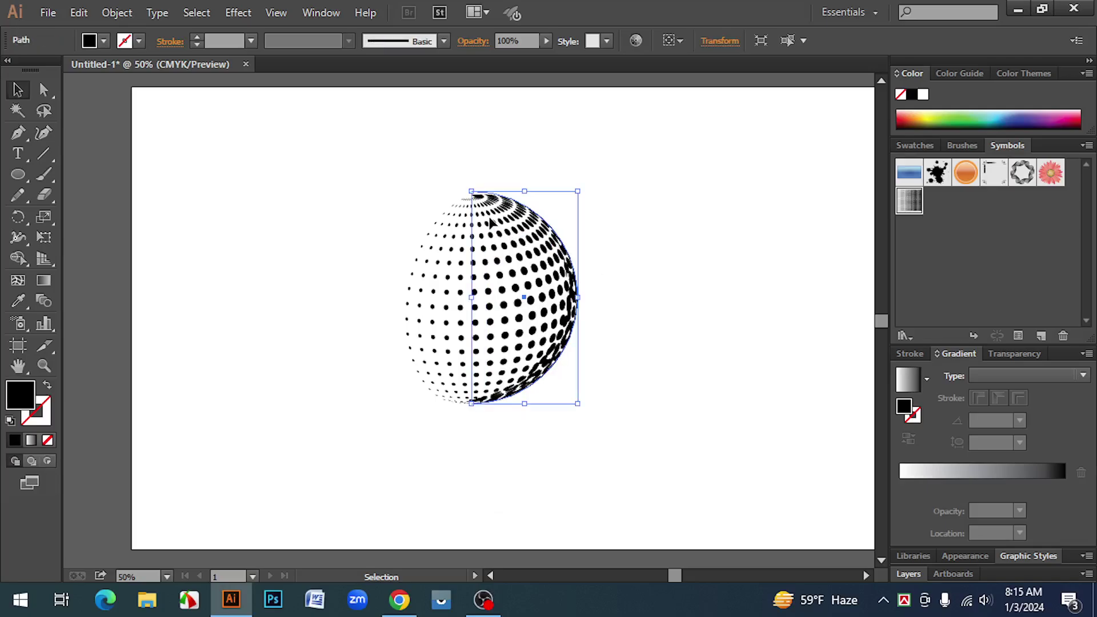
{"action": "left_click", "coordinate": [664, 199]}
Expand the appearance of the dotted sphere and ungroup the resulting artwork twice
{"action": "left_click", "coordinate": [510, 220]}
{"action": "left_click", "coordinate": [117, 12]}
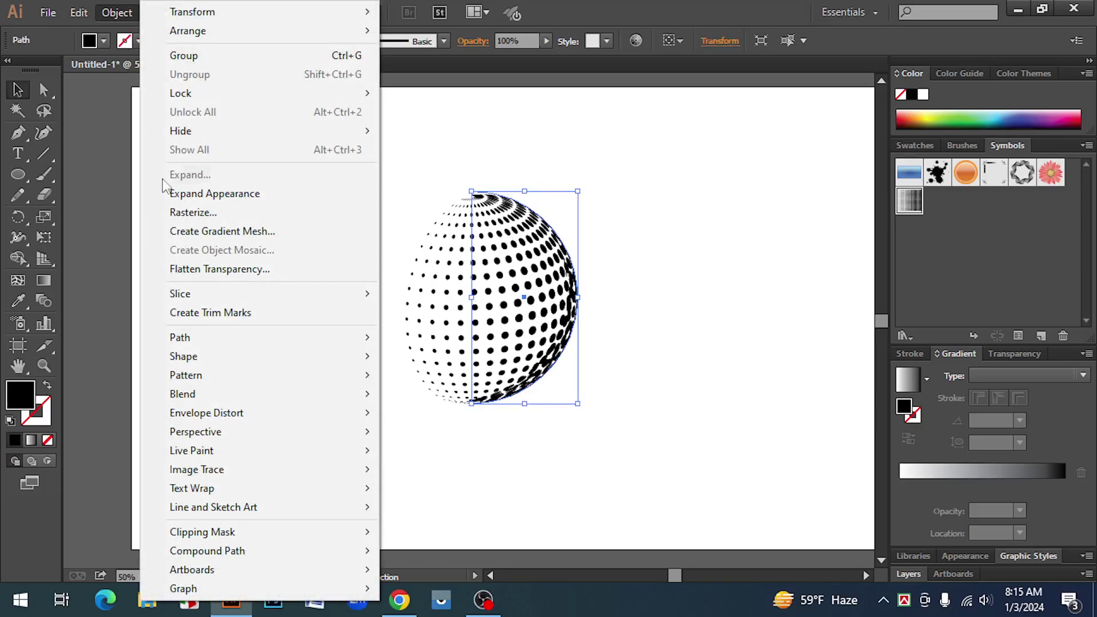
{"action": "left_click", "coordinate": [228, 194]}
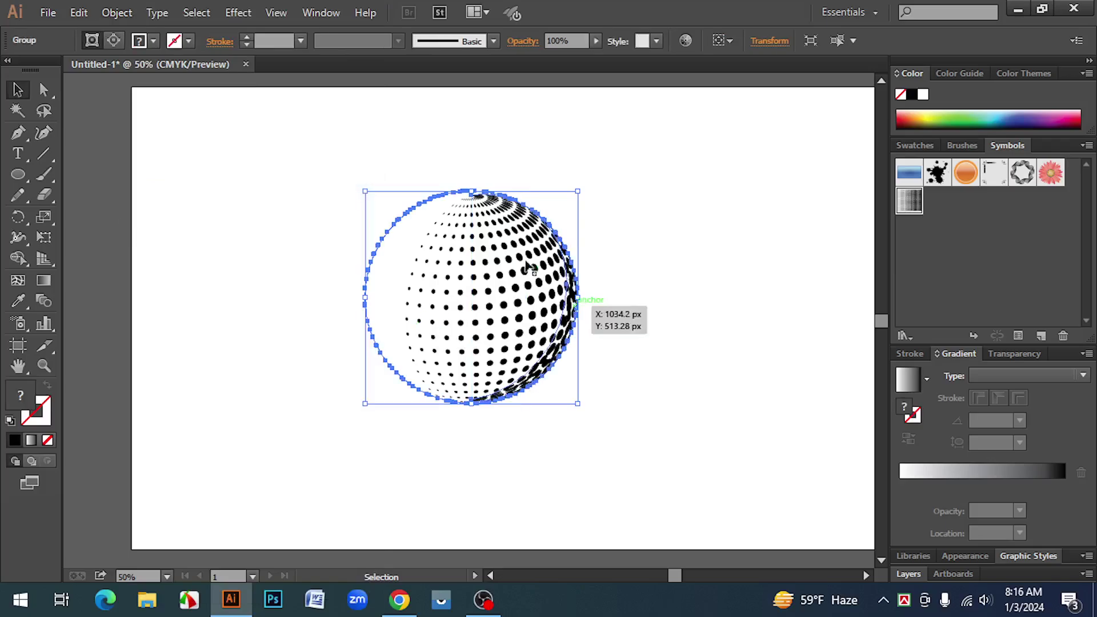
{"action": "right_click", "coordinate": [503, 244]}
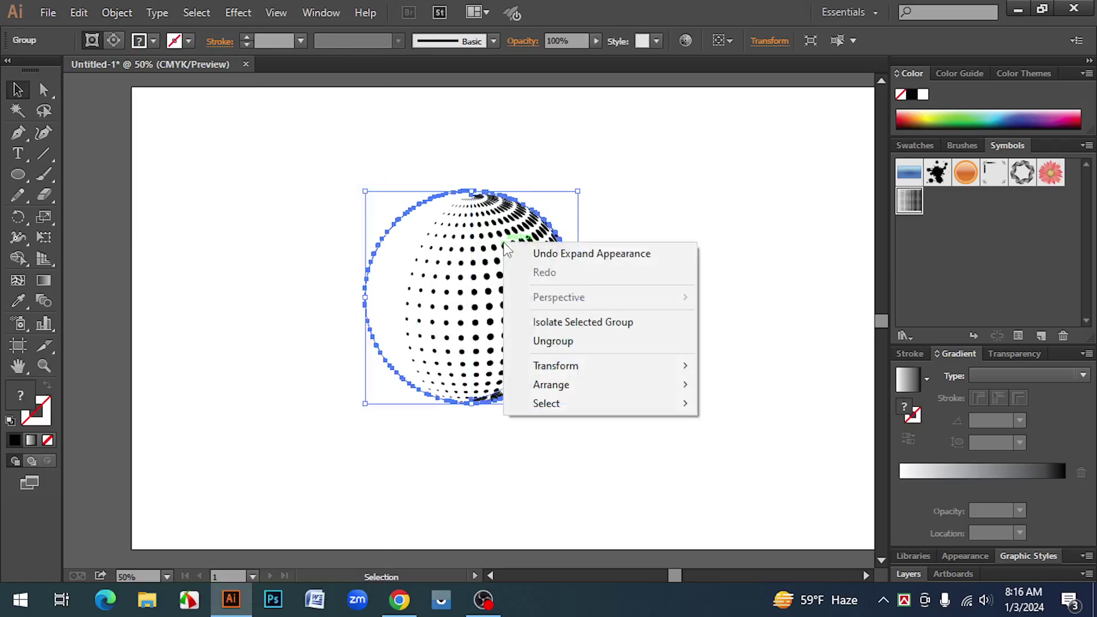
{"action": "left_click", "coordinate": [579, 347]}
{"action": "right_click", "coordinate": [458, 257]}
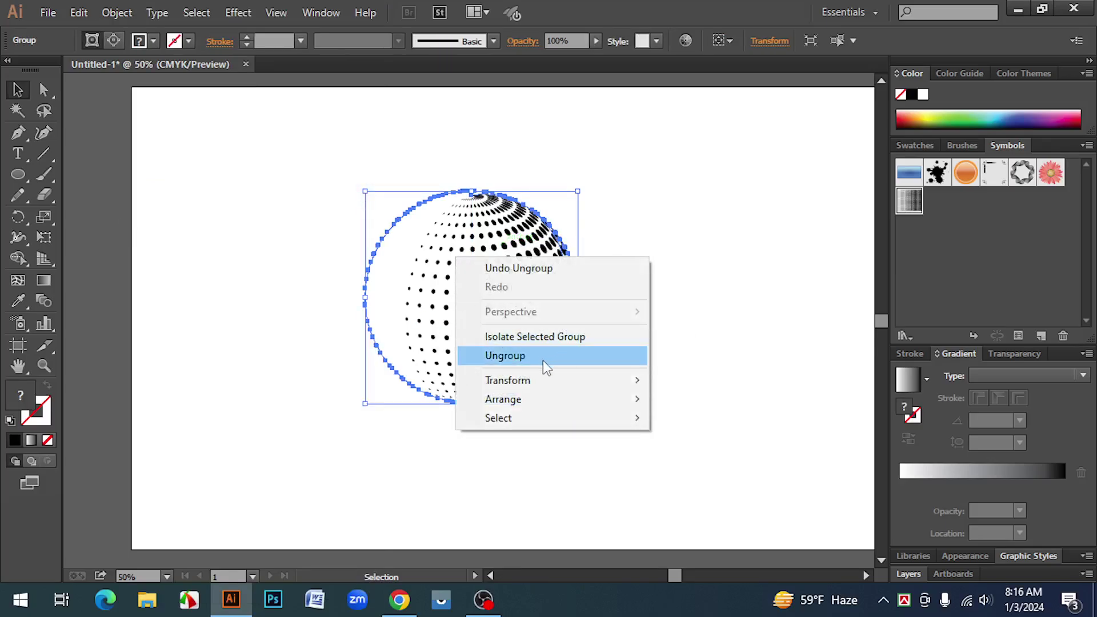
{"action": "left_click", "coordinate": [567, 356]}
{"action": "left_click", "coordinate": [708, 360]}
Separate the front dotted sphere from the leftover back-side clip group, delete that group, and place the sphere near the artboard's centre
{"action": "left_click_drag", "start_coordinate": [472, 303], "coordinate": [248, 351]}
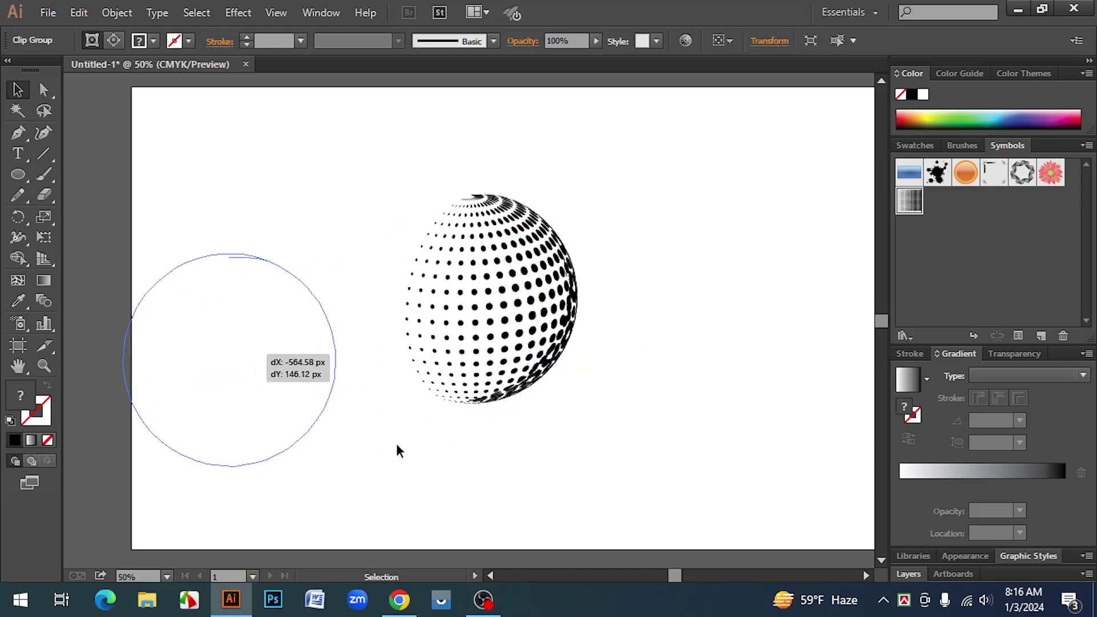
{"action": "left_click", "coordinate": [593, 457]}
{"action": "left_click_drag", "start_coordinate": [451, 126], "coordinate": [671, 476]}
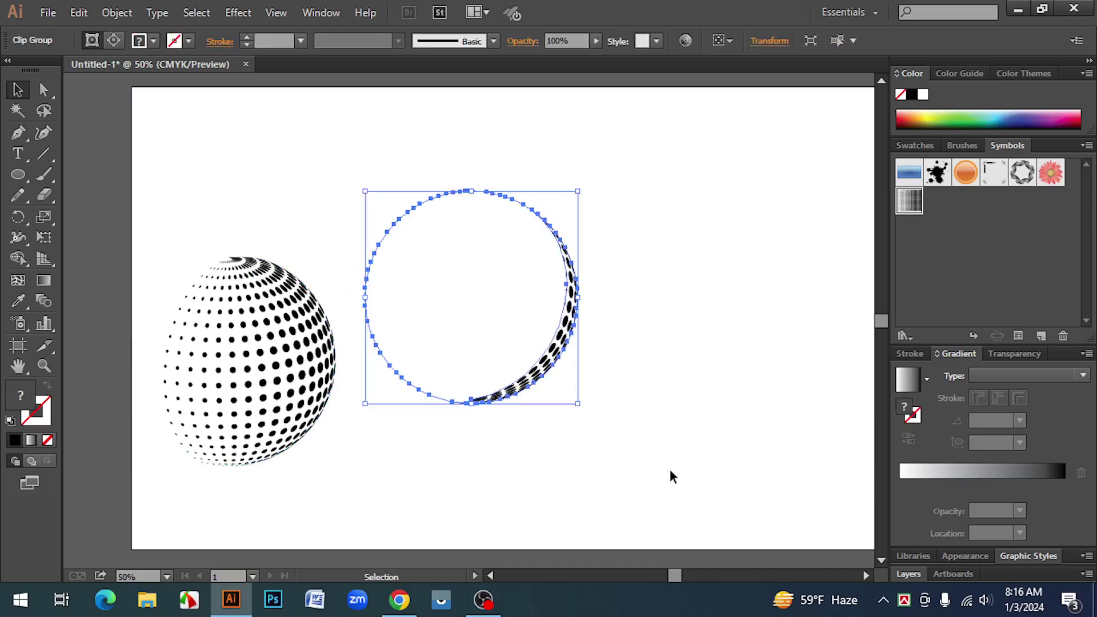
{"action": "key", "text": "Delete"}
{"action": "left_click_drag", "start_coordinate": [289, 370], "coordinate": [704, 354]}
{"action": "left_click", "coordinate": [768, 377]}
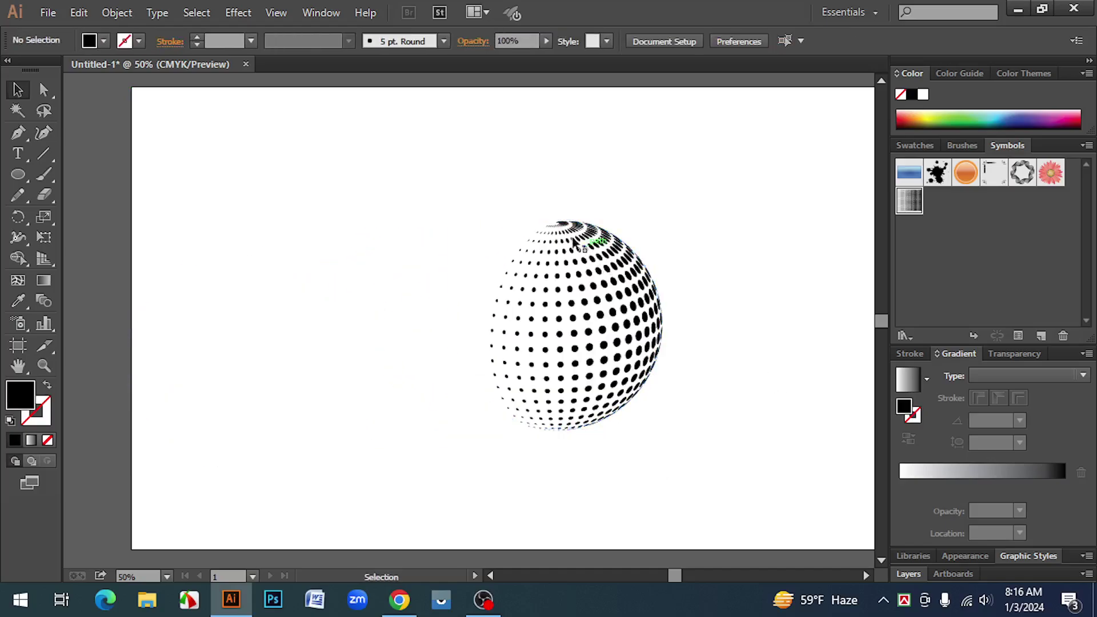
Release the dotted sphere's clipping mask and delete the empty circular outline that remains
{"action": "right_click", "coordinate": [544, 216]}
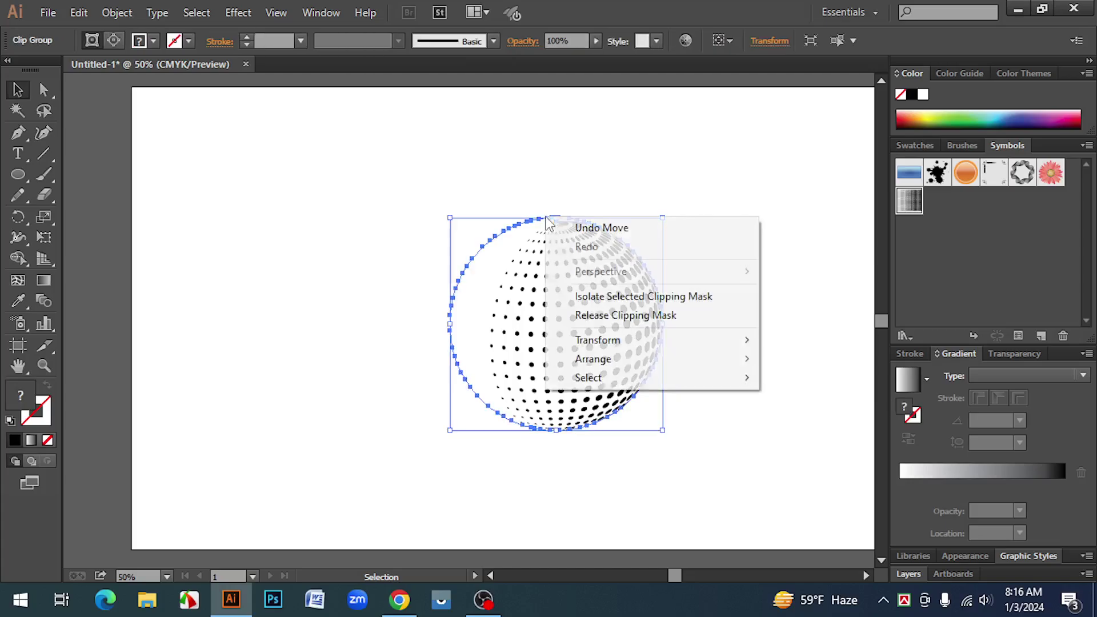
{"action": "left_click", "coordinate": [653, 318]}
{"action": "left_click", "coordinate": [260, 289]}
{"action": "left_click_drag", "start_coordinate": [470, 263], "coordinate": [228, 298]}
{"action": "key", "text": "Delete"}
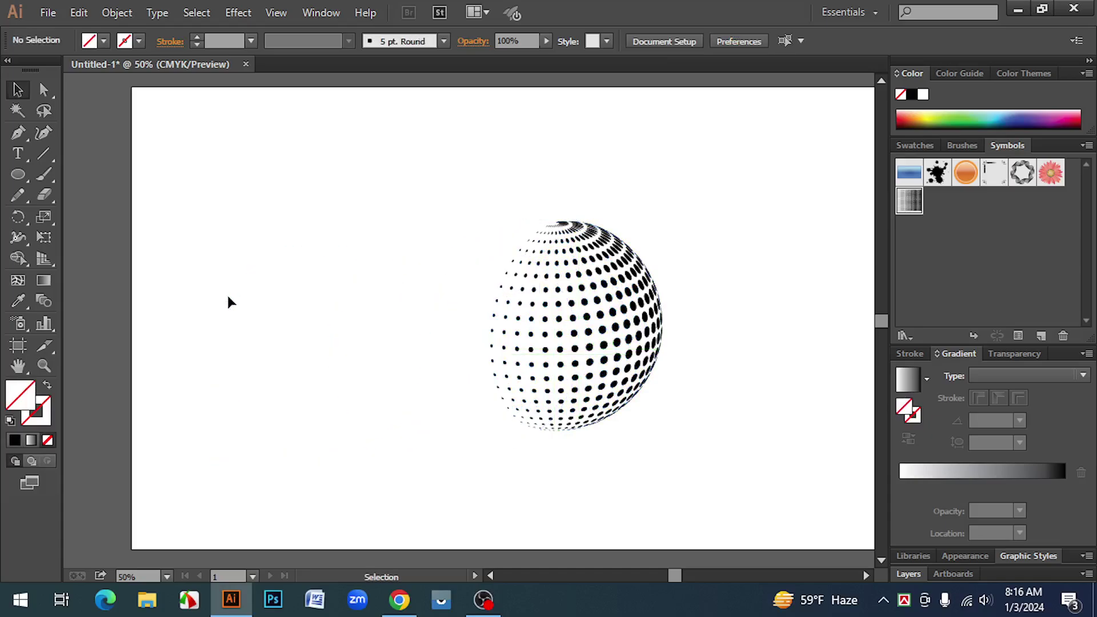
Fill all the dots of the sphere with the red swatch
{"action": "left_click_drag", "start_coordinate": [451, 168], "coordinate": [724, 513]}
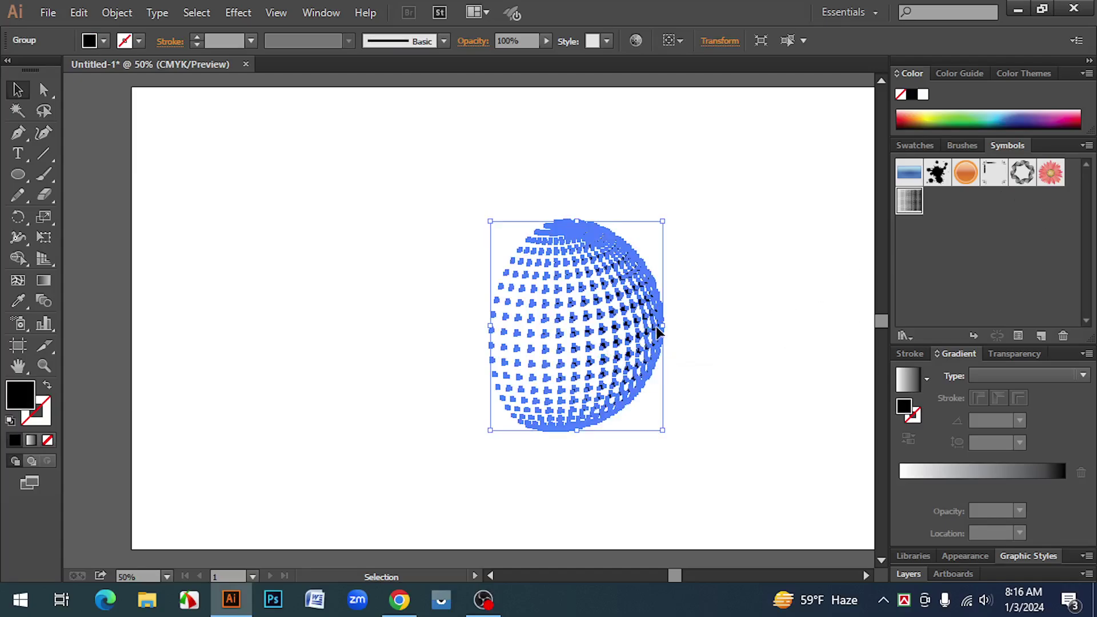
{"action": "key", "text": "ctrl+minus"}
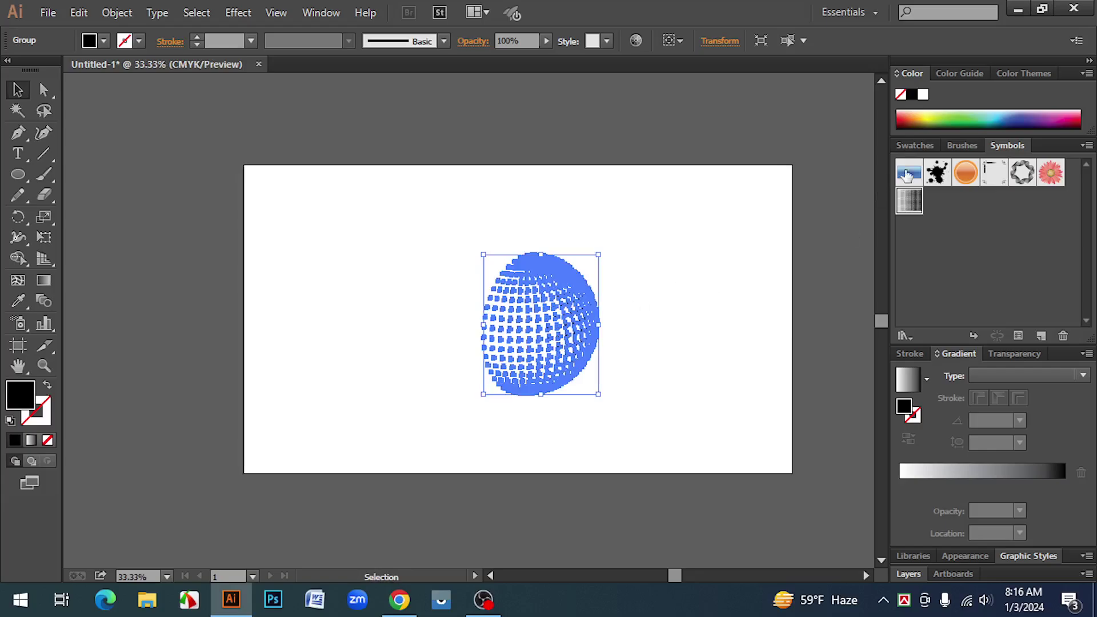
{"action": "left_click", "coordinate": [915, 146]}
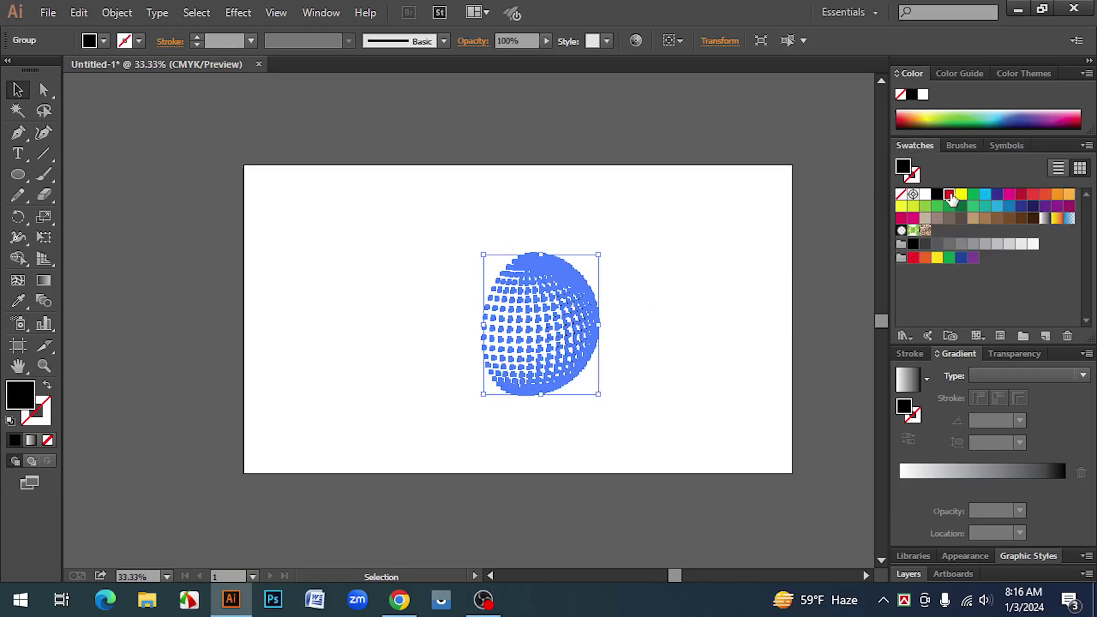
{"action": "left_click", "coordinate": [949, 194]}
{"action": "left_click", "coordinate": [694, 295]}
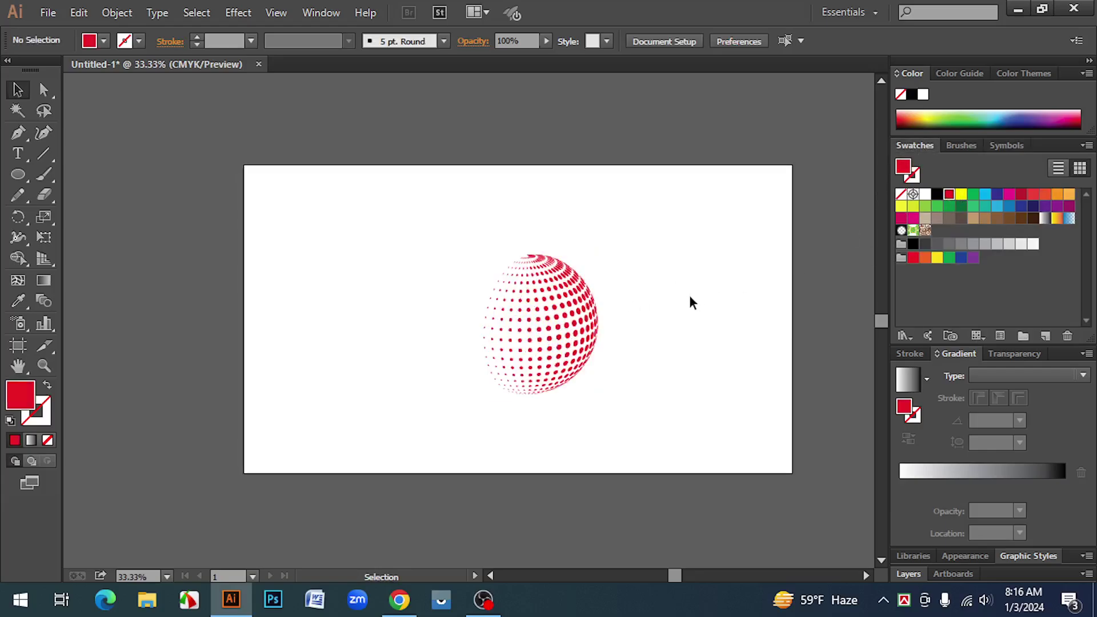
Draw a rectangle covering the whole artboard, fill it with black and send it behind the dotted sphere
{"action": "left_click", "coordinate": [19, 177]}
{"action": "left_click", "coordinate": [54, 172]}
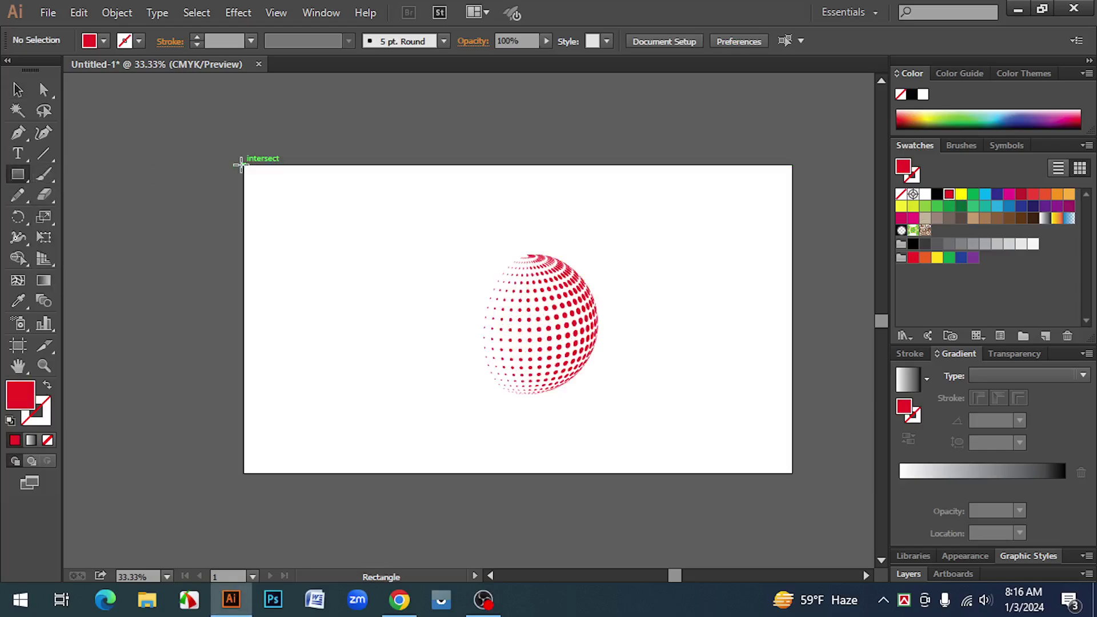
{"action": "left_click_drag", "start_coordinate": [244, 165], "coordinate": [795, 474]}
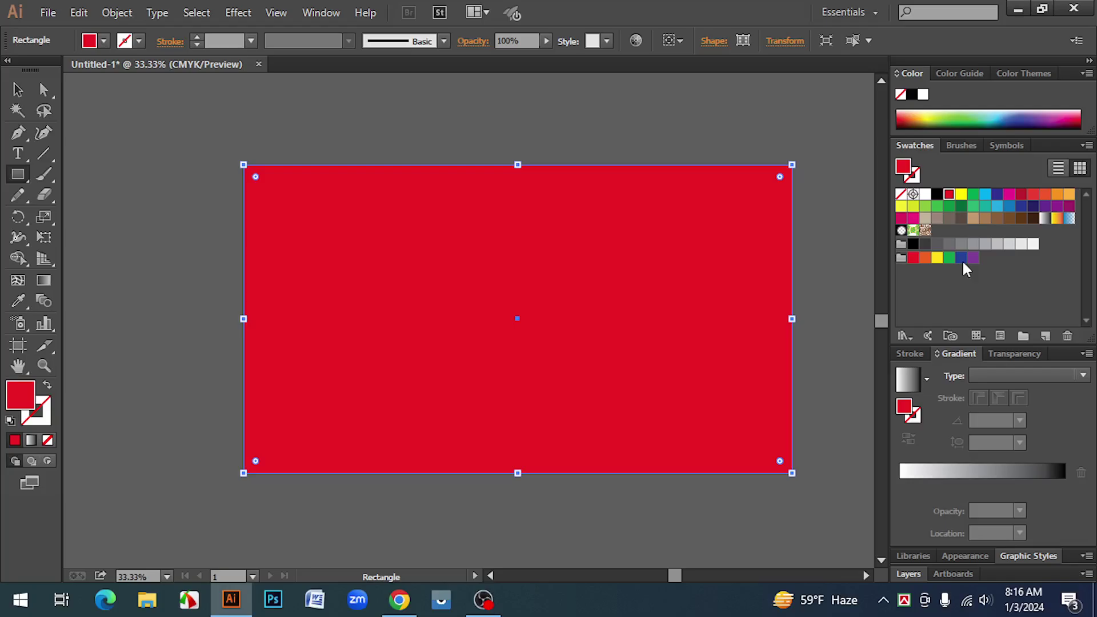
{"action": "left_click", "coordinate": [936, 196]}
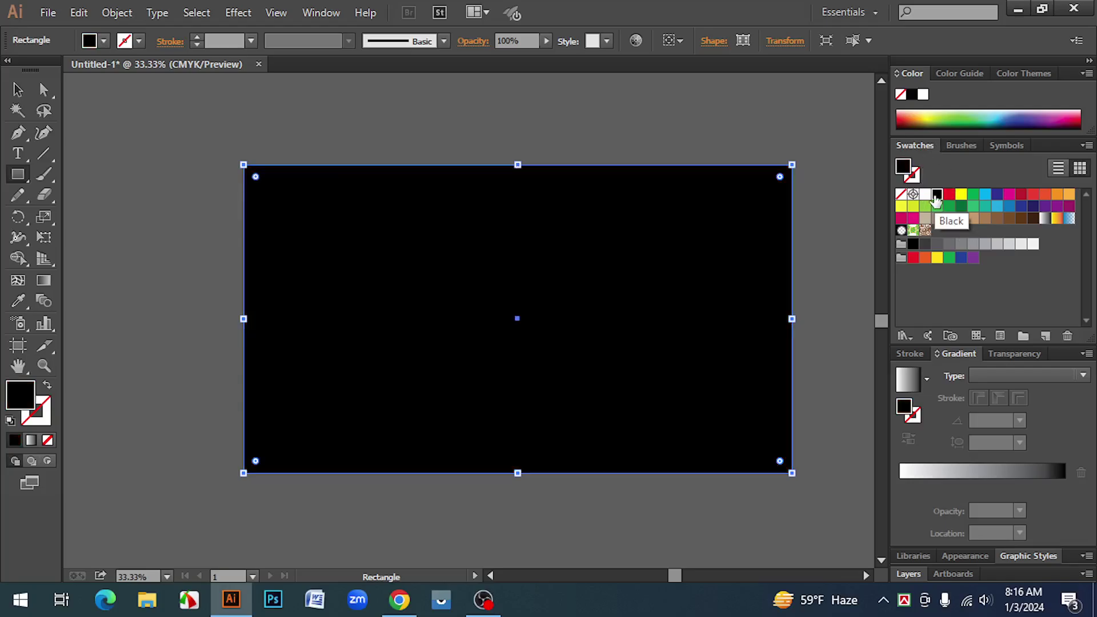
{"action": "key", "text": "ctrl+shift+bracketleft"}
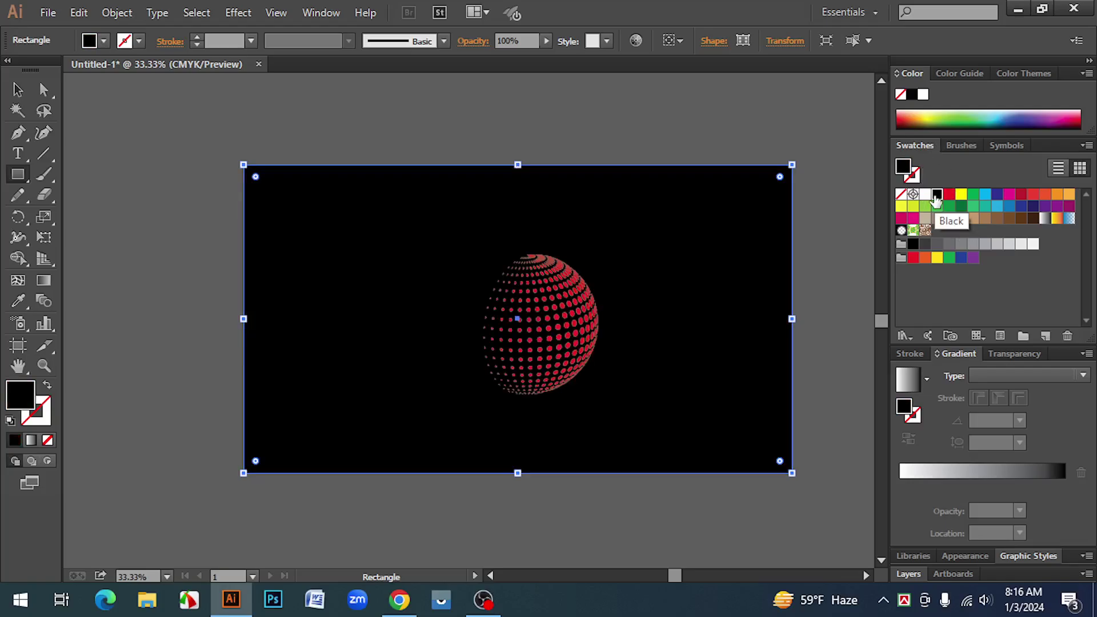
Fill all the dots of the red sphere with the yellow swatch
{"action": "key", "text": "ctrl+shift+a"}
{"action": "key", "text": "ctrl+equal"}
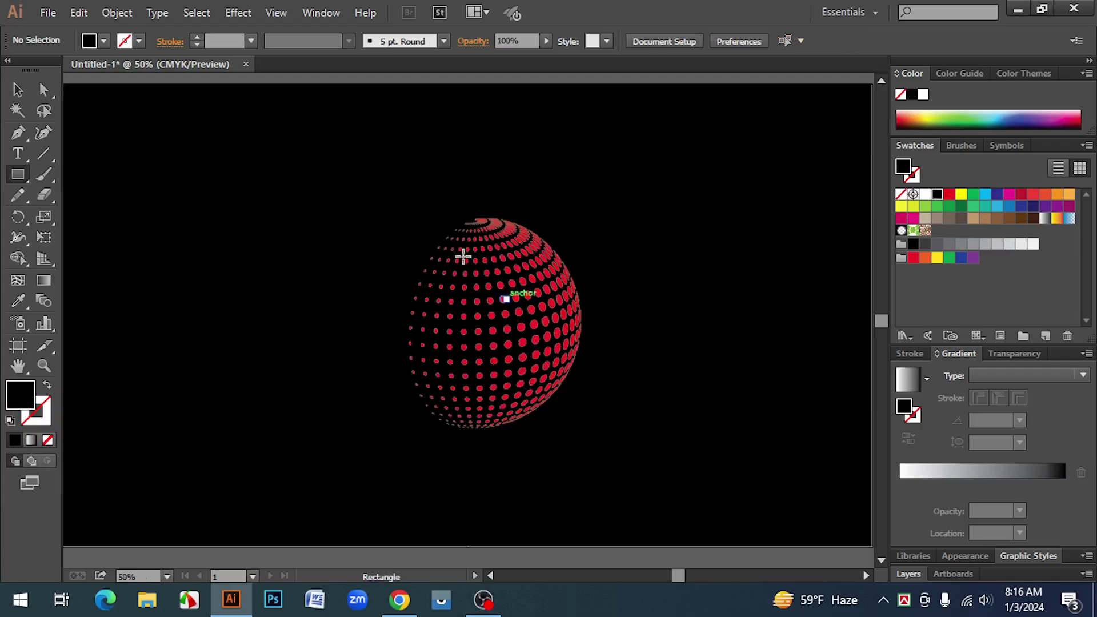
{"action": "left_click", "coordinate": [22, 90]}
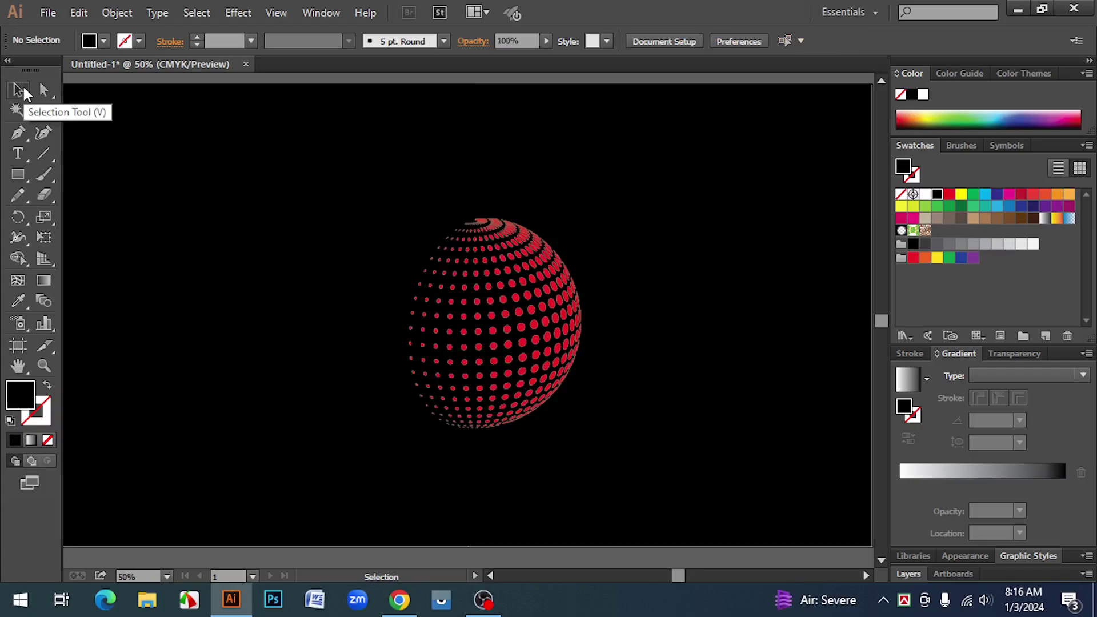
{"action": "left_click_drag", "start_coordinate": [359, 182], "coordinate": [700, 529]}
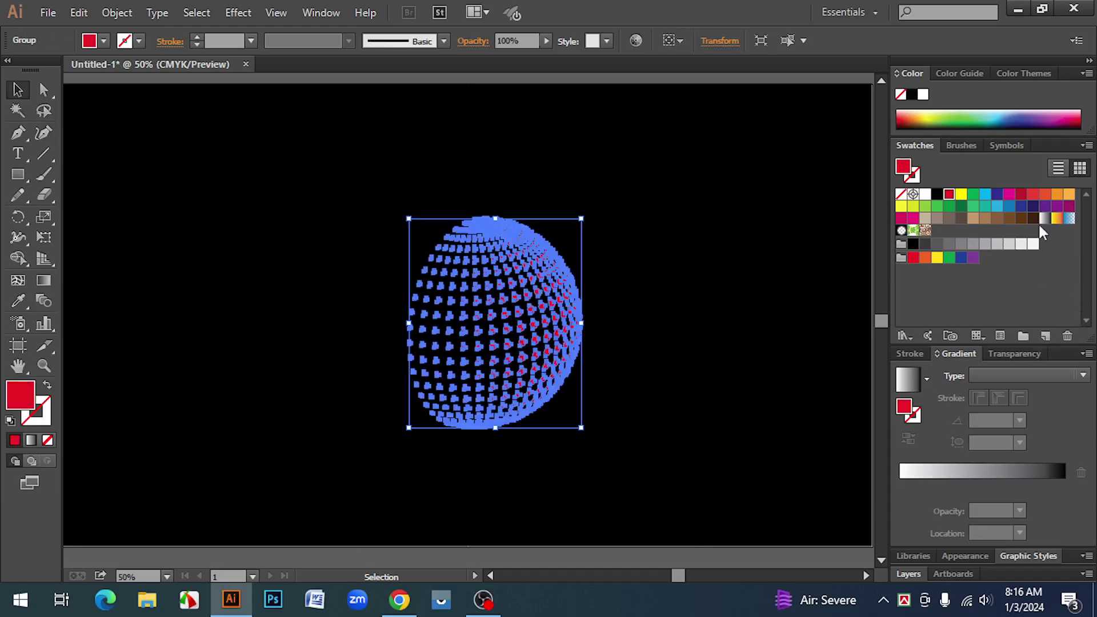
{"action": "left_click", "coordinate": [962, 195]}
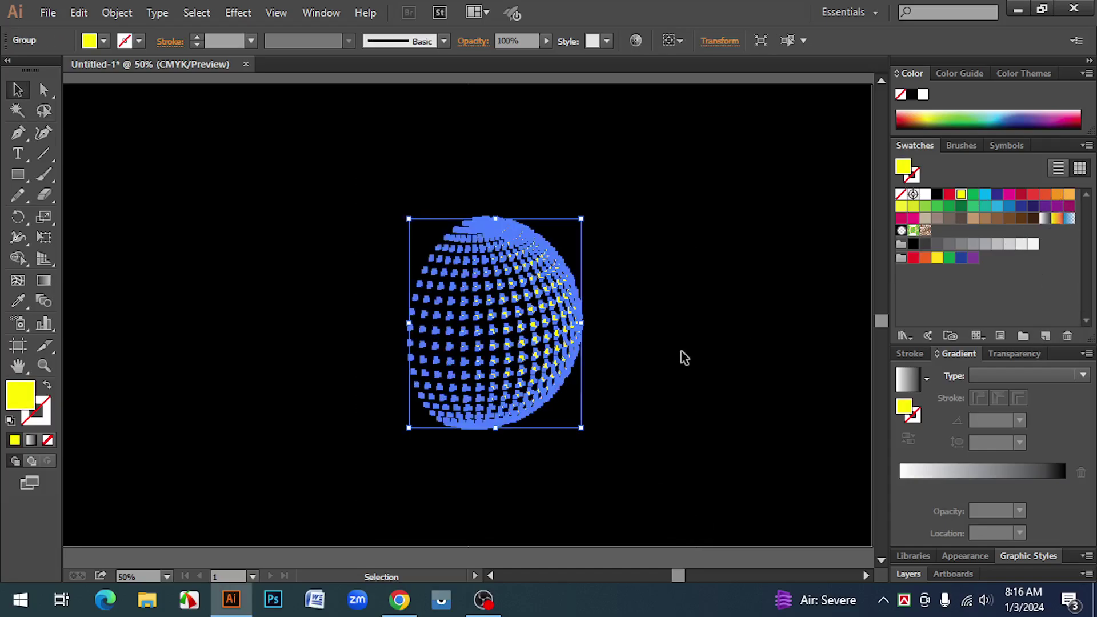
{"action": "left_click", "coordinate": [684, 358]}
{"action": "key", "text": "ctrl+minus"}
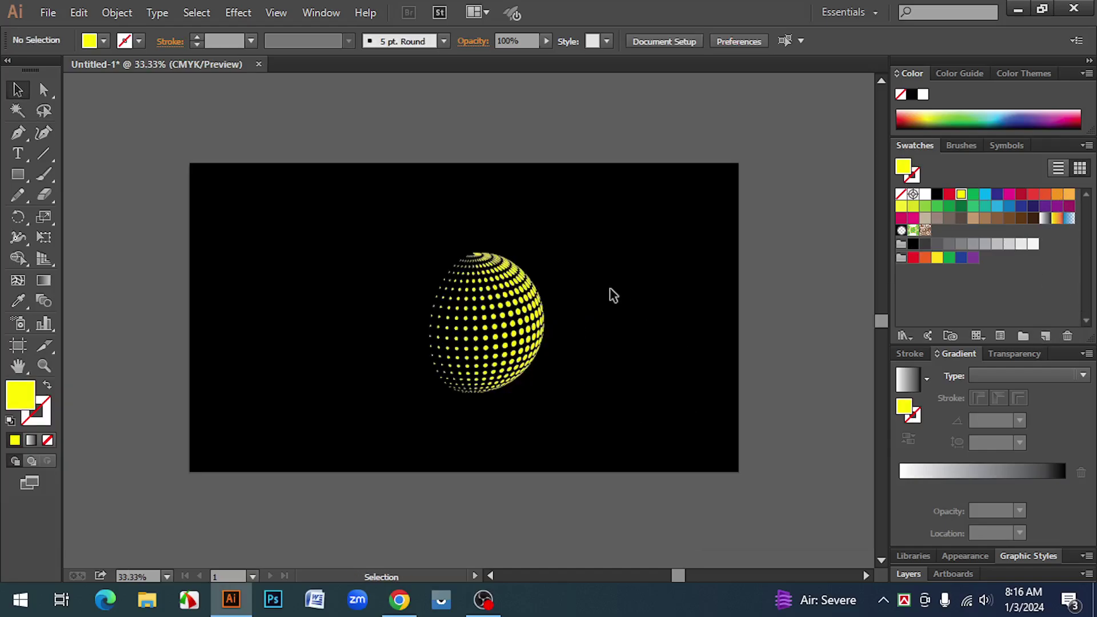
Move the yellow dotted sphere towards the artboard's right side and enlarge it slightly in proportion from its centre
{"action": "left_click_drag", "start_coordinate": [407, 242], "coordinate": [582, 414]}
{"action": "left_click_drag", "start_coordinate": [512, 343], "coordinate": [651, 327]}
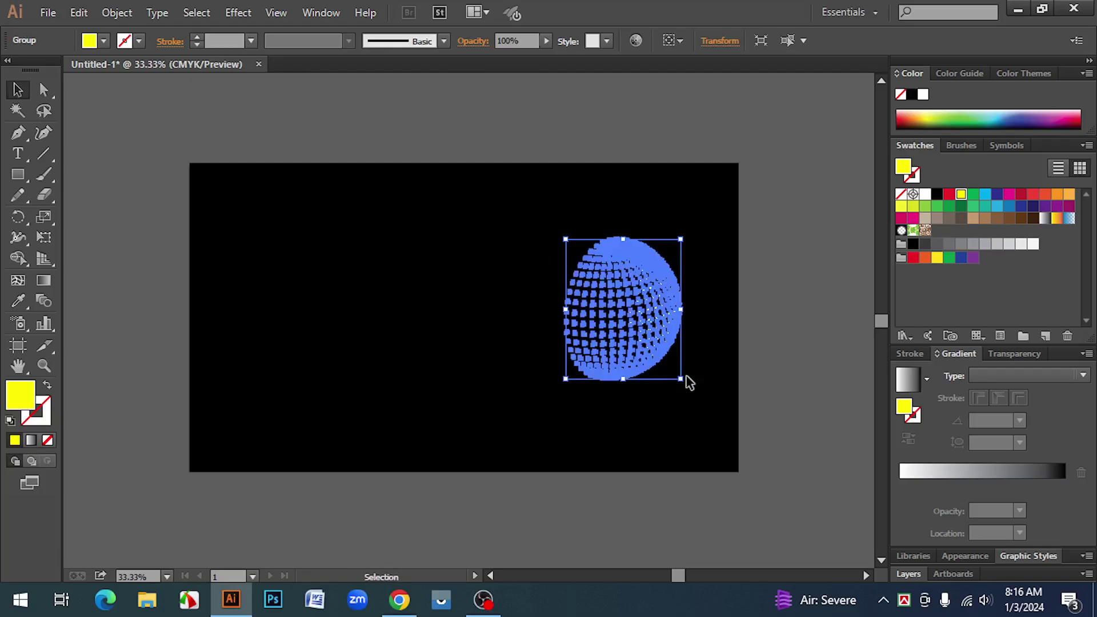
{"action": "left_click_drag", "start_coordinate": [684, 379], "coordinate": [695, 395]}
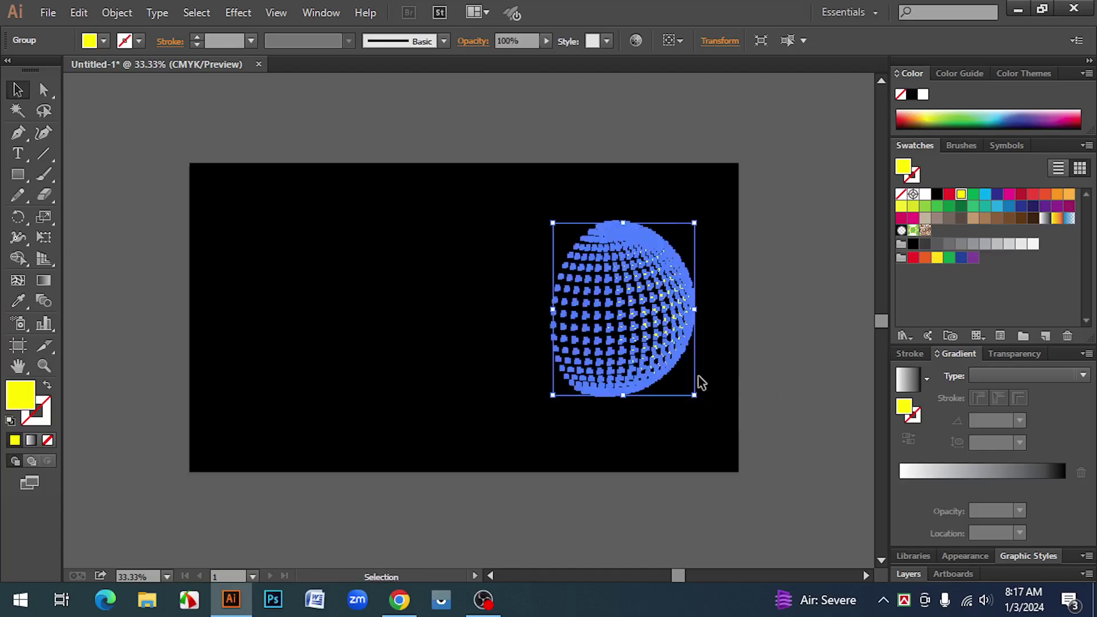
Duplicate the yellow sphere to its left in the middle of the artboard and fill the copy with the cyan-blue swatch
{"action": "left_click_drag", "start_coordinate": [644, 318], "coordinate": [497, 332]}
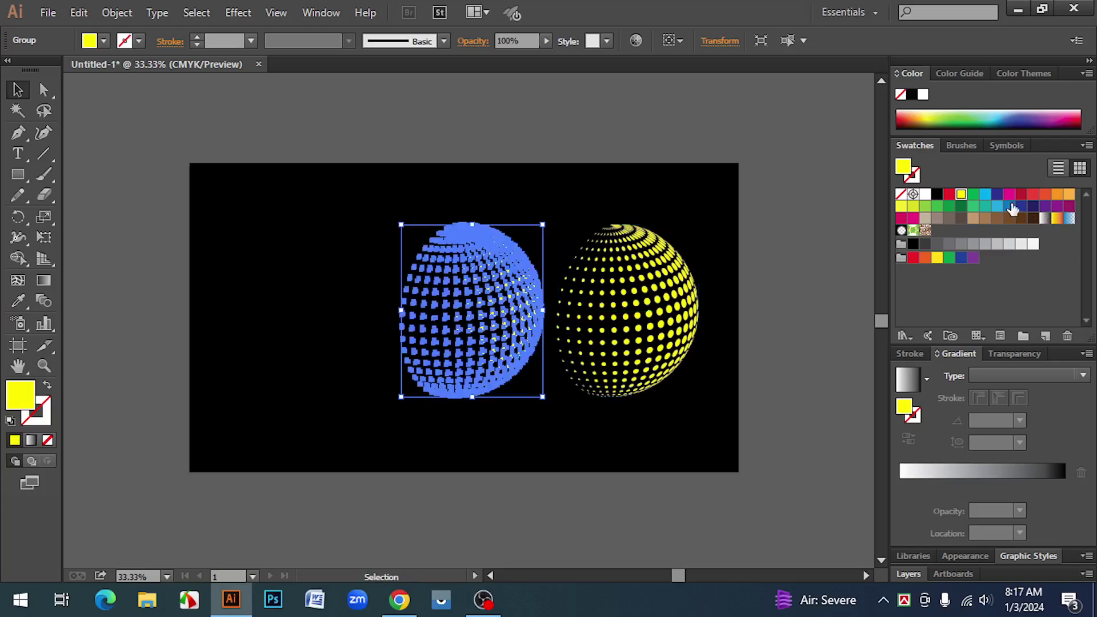
{"action": "left_click", "coordinate": [985, 195]}
{"action": "left_click", "coordinate": [539, 404]}
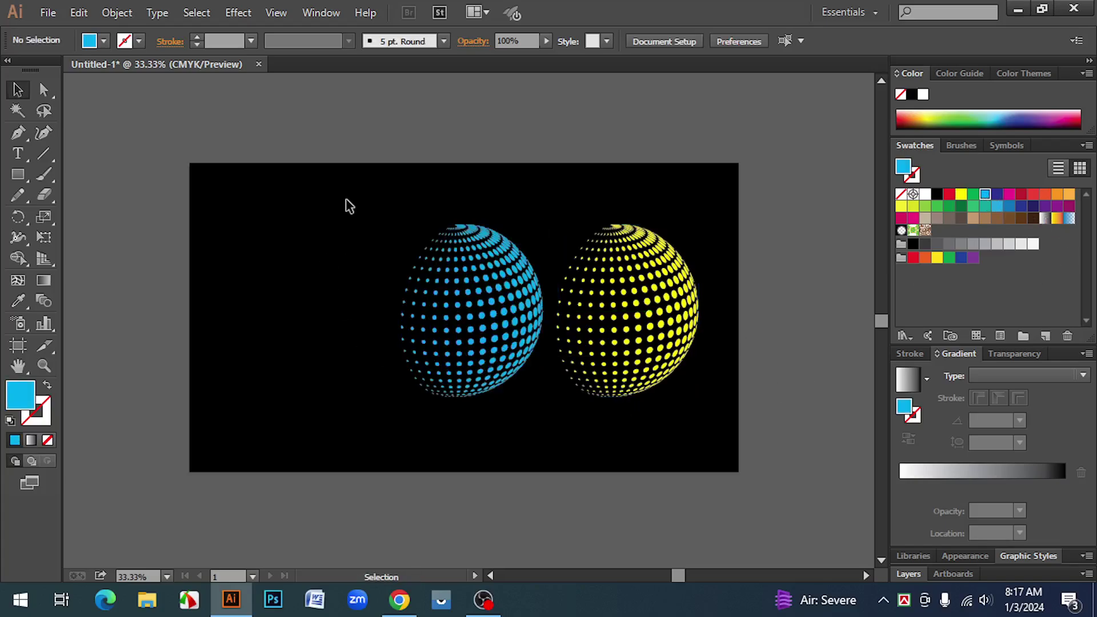
Duplicate the blue sphere to its left and fill the new copy with the magenta swatch
{"action": "left_click_drag", "start_coordinate": [350, 196], "coordinate": [511, 373]}
{"action": "left_click_drag", "start_coordinate": [506, 343], "coordinate": [377, 338]}
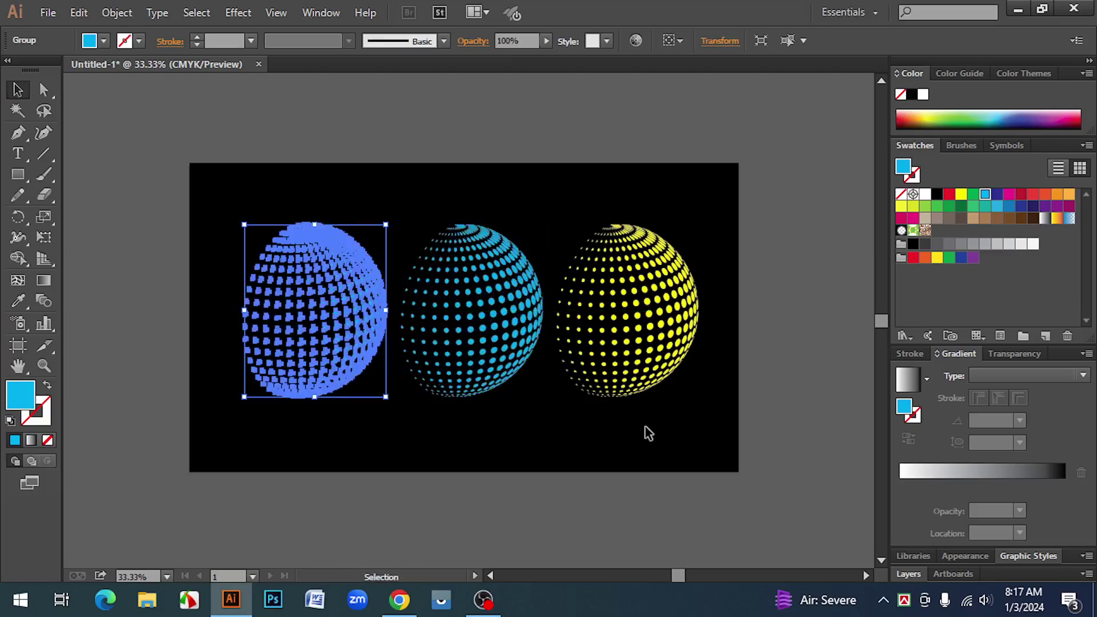
{"action": "left_click", "coordinate": [644, 429]}
{"action": "left_click", "coordinate": [326, 305]}
{"action": "left_click", "coordinate": [1009, 195]}
{"action": "left_click", "coordinate": [460, 420]}
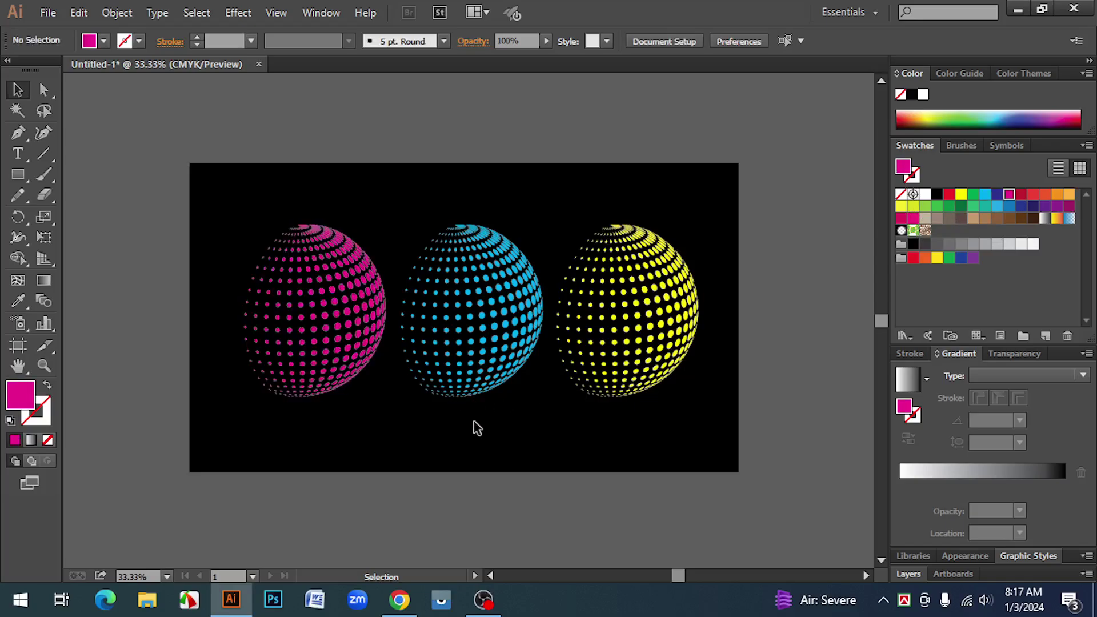
Shift the magenta sphere slightly left to widen the gap to the blue one
{"action": "left_click_drag", "start_coordinate": [218, 201], "coordinate": [382, 404]}
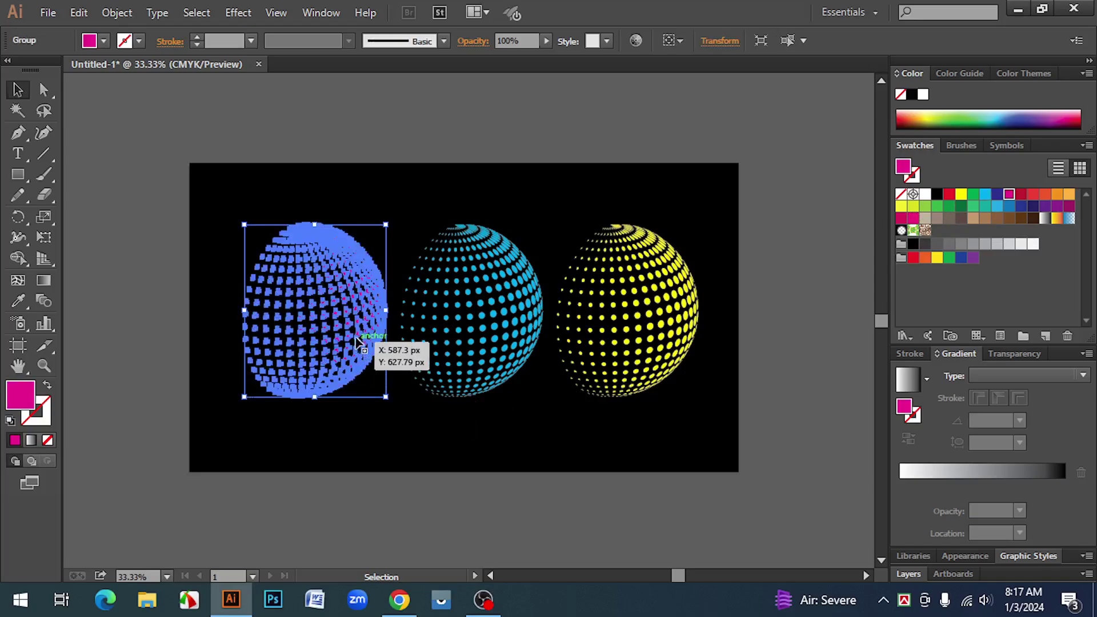
{"action": "left_click_drag", "start_coordinate": [355, 328], "coordinate": [348, 329]}
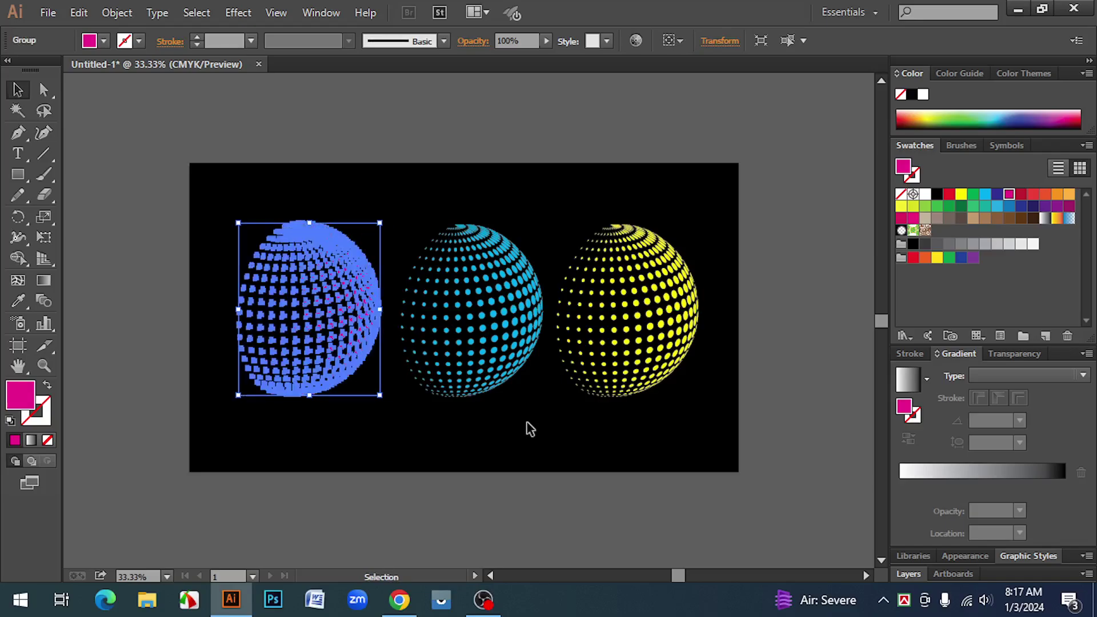
{"action": "left_click", "coordinate": [798, 429]}
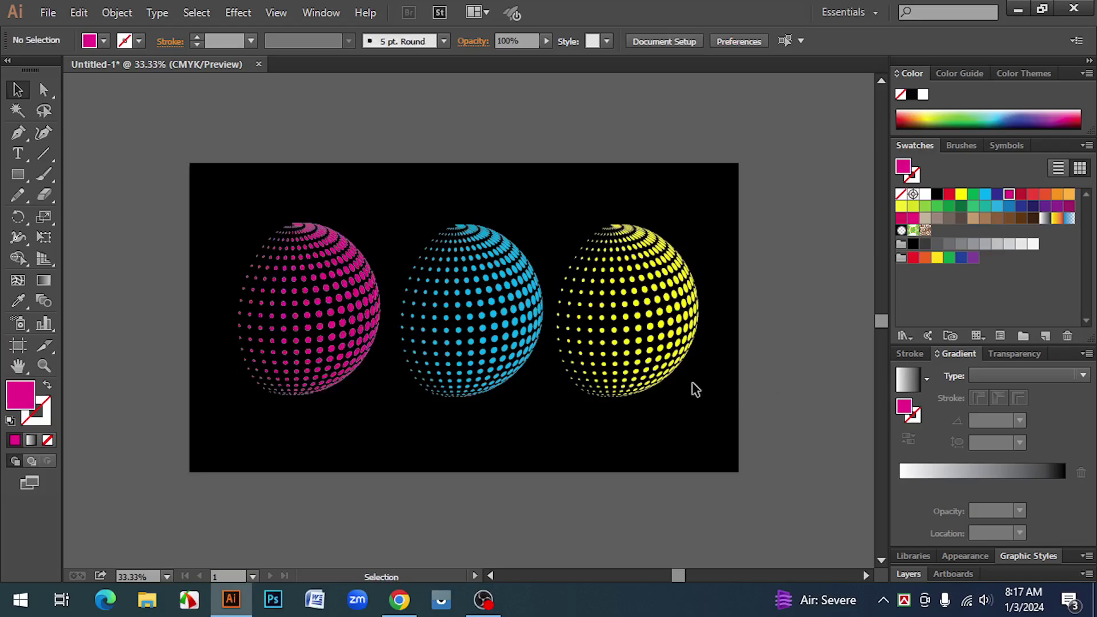
Apply a linear gradient to the yellow sphere, from green C=85 M=10 Y=100 K=10 to light green C=75 M=0 Y=100 K=0
{"action": "left_click_drag", "start_coordinate": [578, 204], "coordinate": [738, 455]}
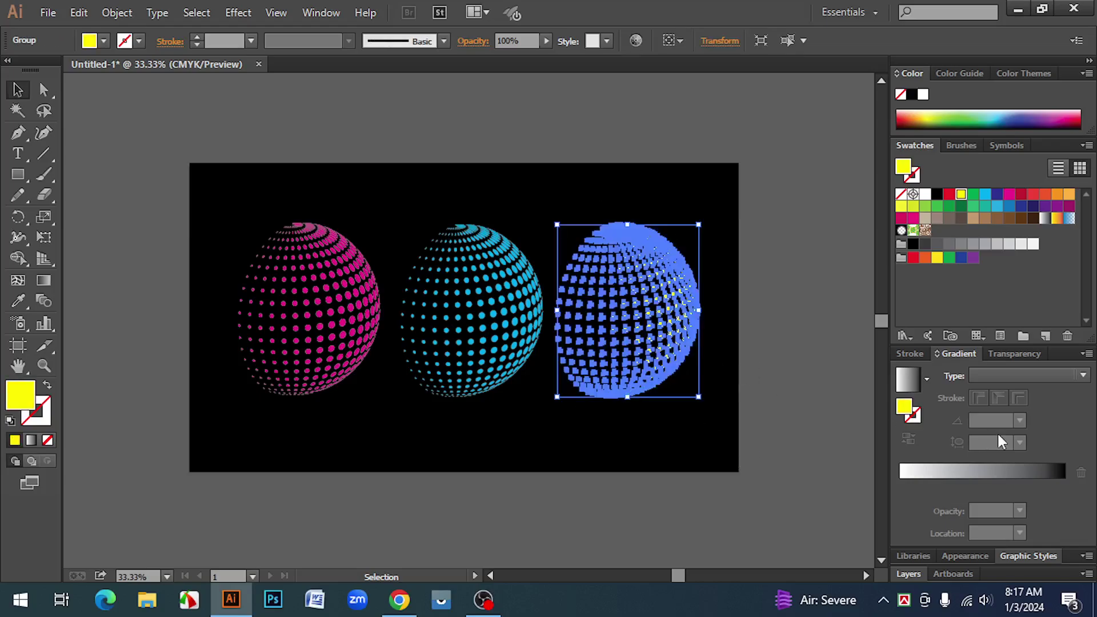
{"action": "left_click", "coordinate": [905, 383]}
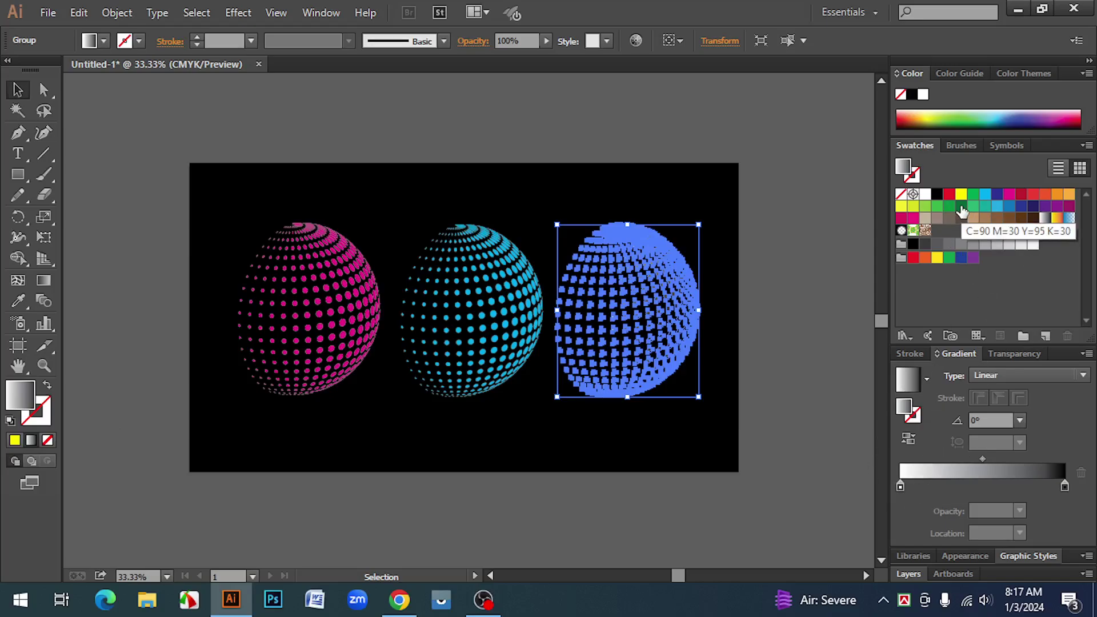
{"action": "left_click_drag", "start_coordinate": [937, 206], "coordinate": [998, 380]}
{"action": "left_click_drag", "start_coordinate": [1034, 473], "coordinate": [1066, 517]}
{"action": "left_click_drag", "start_coordinate": [1031, 482], "coordinate": [1071, 484]}
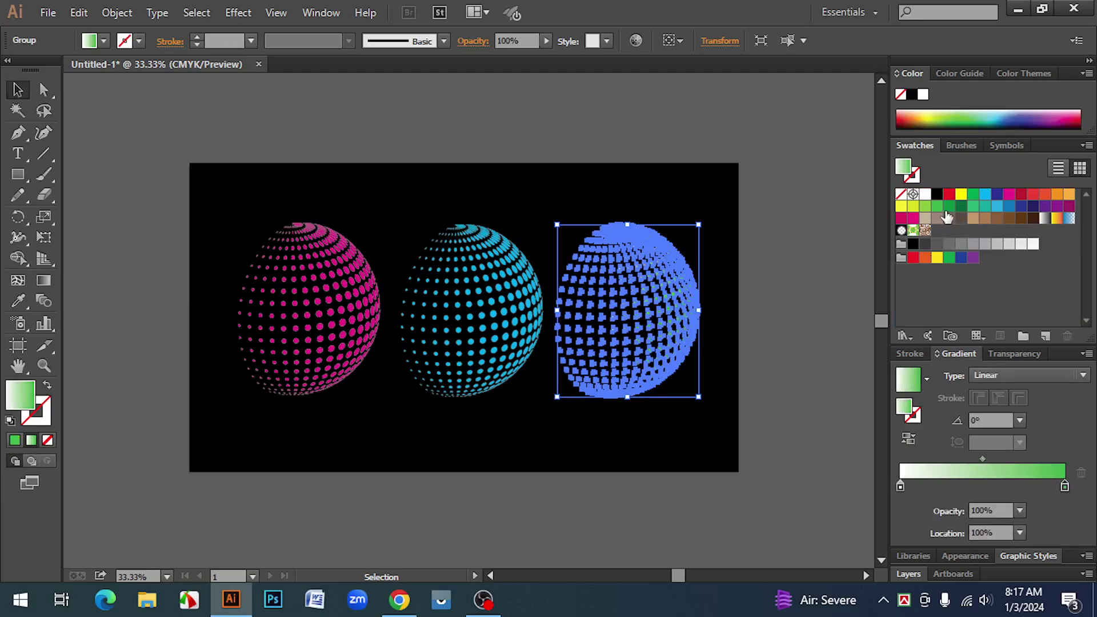
{"action": "left_click_drag", "start_coordinate": [949, 205], "coordinate": [858, 574]}
{"action": "left_click_drag", "start_coordinate": [920, 487], "coordinate": [890, 490]}
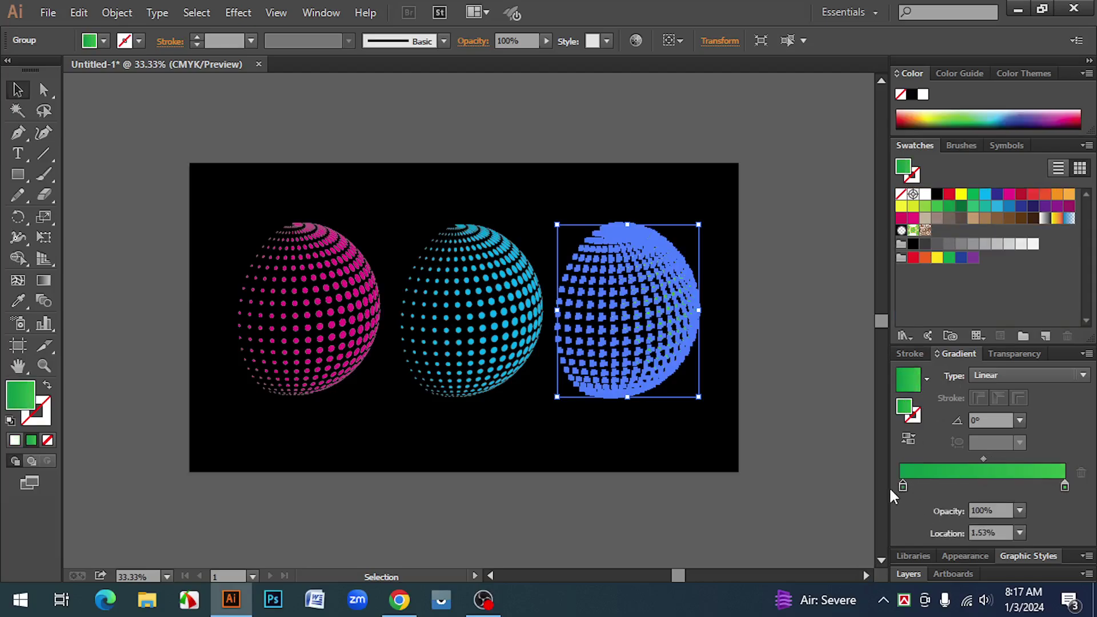
Darken the green gradient's starting stop to 52% black, fine-tune the end stop's cyan, and move the gradient midpoint to 23.98%
{"action": "double_click", "coordinate": [900, 487]}
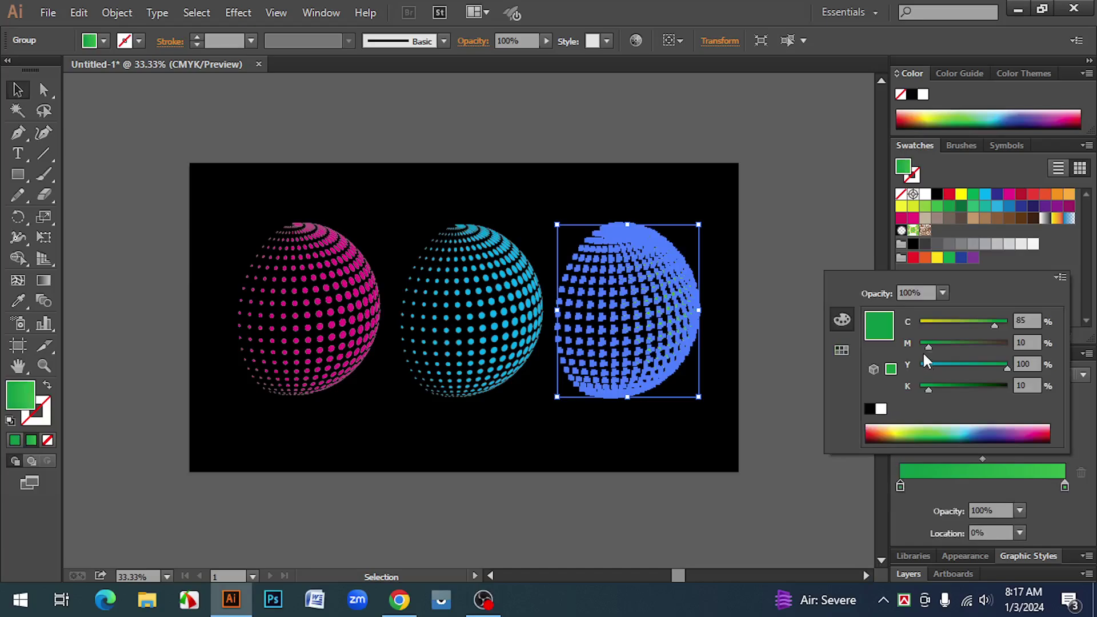
{"action": "left_click_drag", "start_coordinate": [931, 390], "coordinate": [968, 394]}
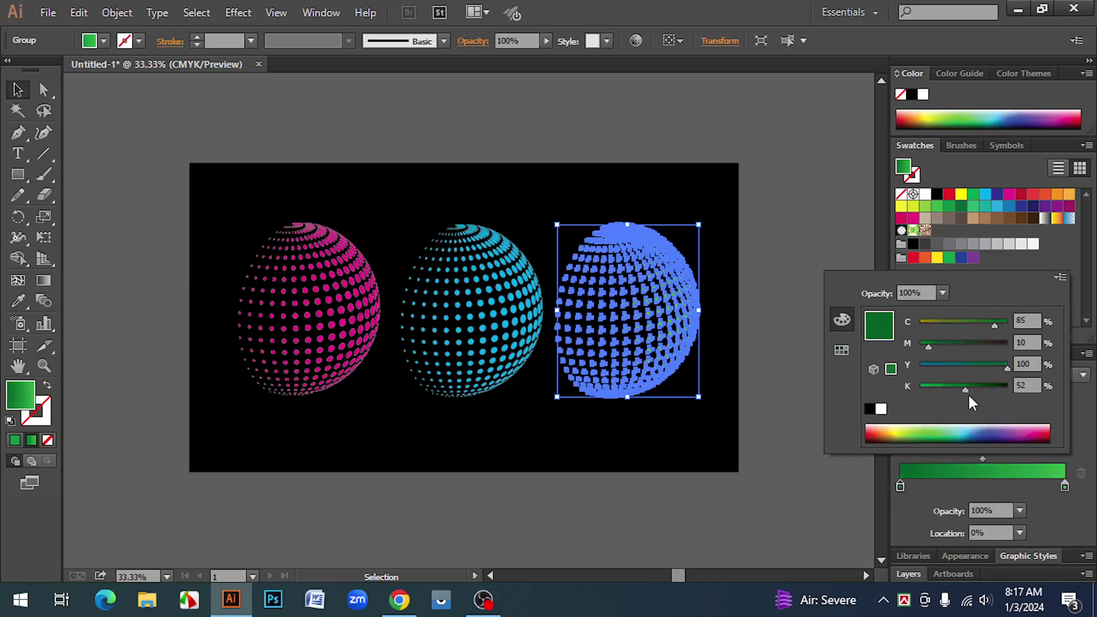
{"action": "left_click", "coordinate": [1065, 485]}
{"action": "double_click", "coordinate": [1065, 486]}
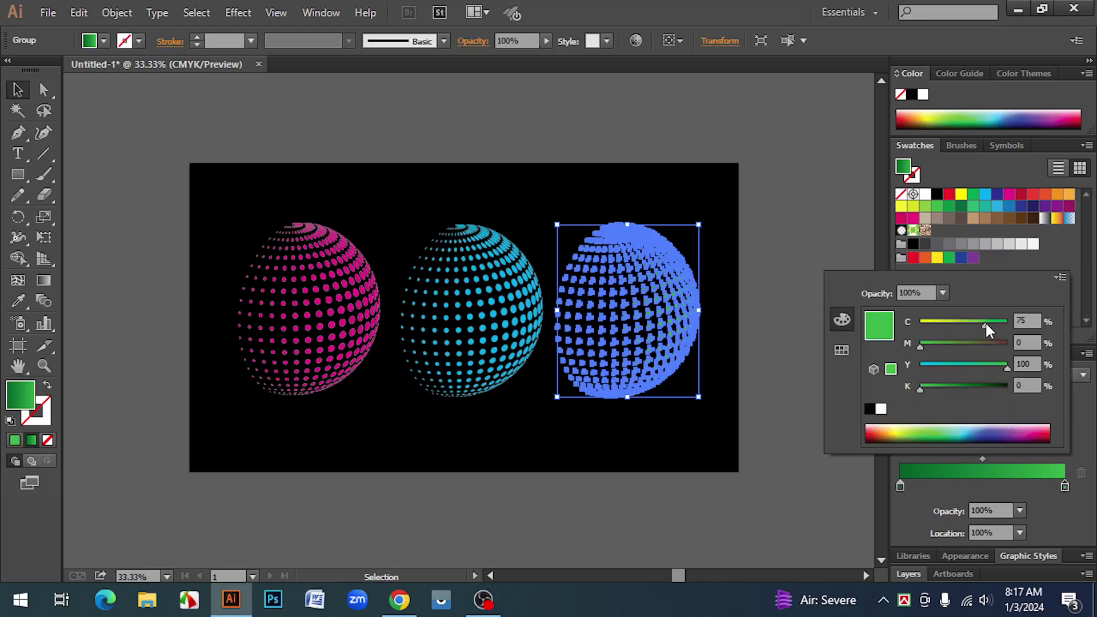
{"action": "left_click_drag", "start_coordinate": [986, 323], "coordinate": [983, 324]}
{"action": "left_click_drag", "start_coordinate": [979, 457], "coordinate": [937, 464]}
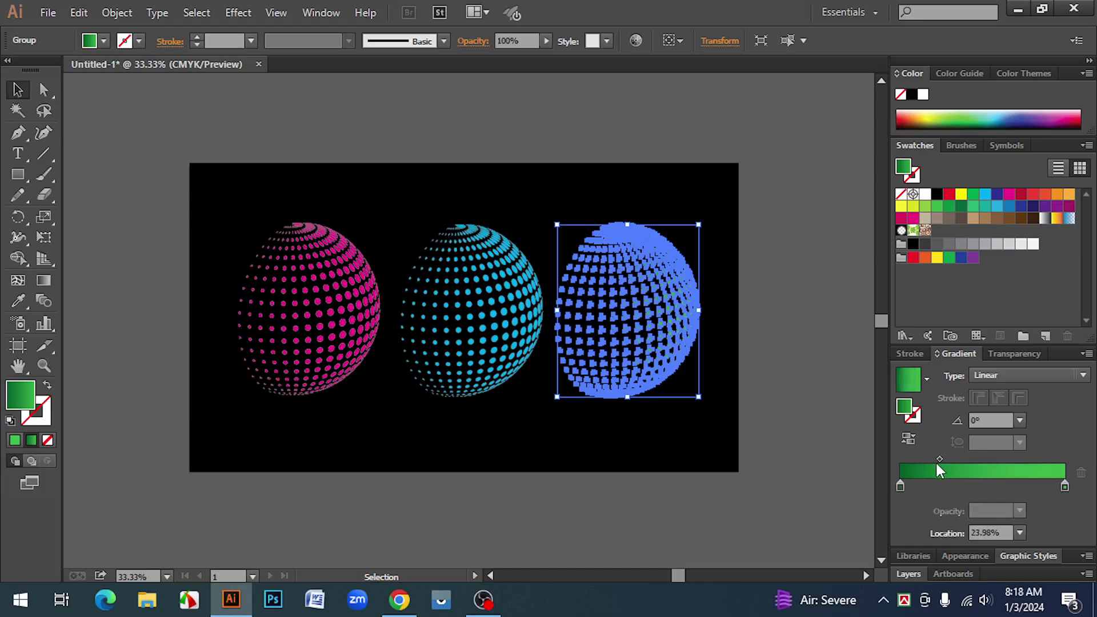
Redirect the green gradient diagonally at -45° across the whole sphere, from its upper left to its lower right
{"action": "left_click", "coordinate": [40, 279]}
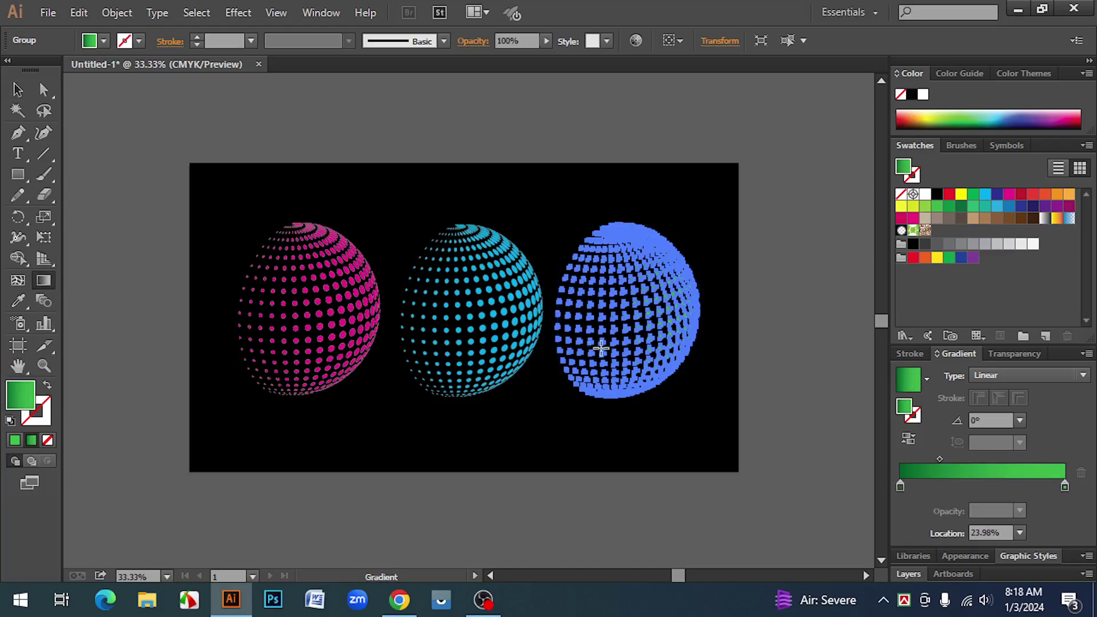
{"action": "mouse_move", "coordinate": [542, 251]}
{"action": "left_mouse_down"}
{"action": "mouse_move", "coordinate": [686, 400]}
{"action": "mouse_move", "coordinate": [680, 385]}
{"action": "left_mouse_up"}
{"action": "left_click", "coordinate": [17, 90]}
{"action": "left_click", "coordinate": [707, 120]}
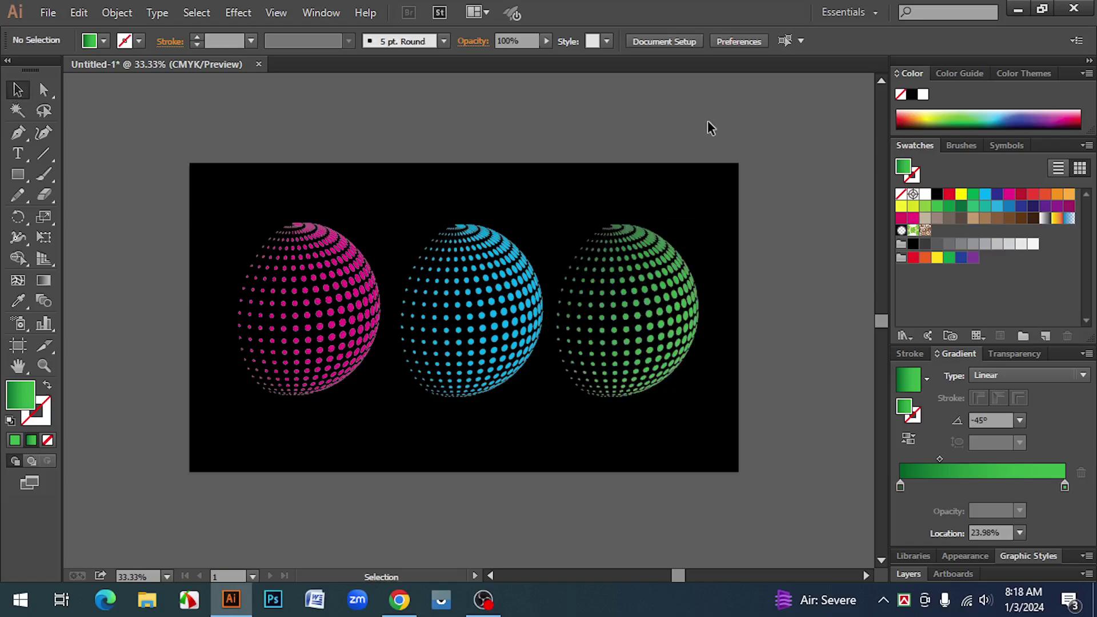
{"action": "left_click_drag", "start_coordinate": [573, 194], "coordinate": [772, 404]}
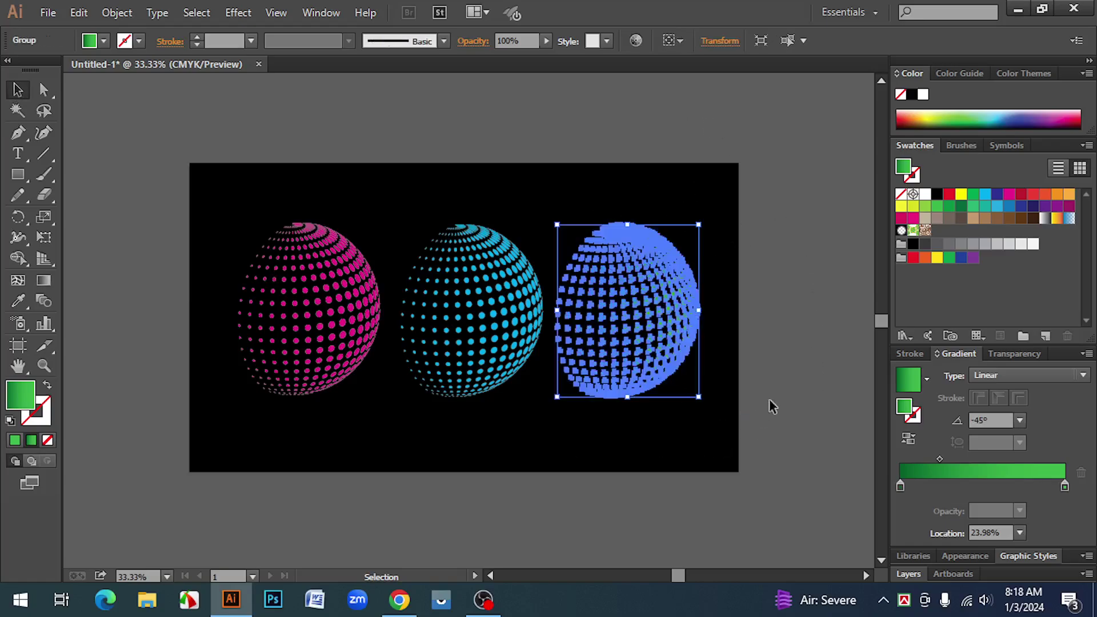
{"action": "left_click", "coordinate": [776, 375]}
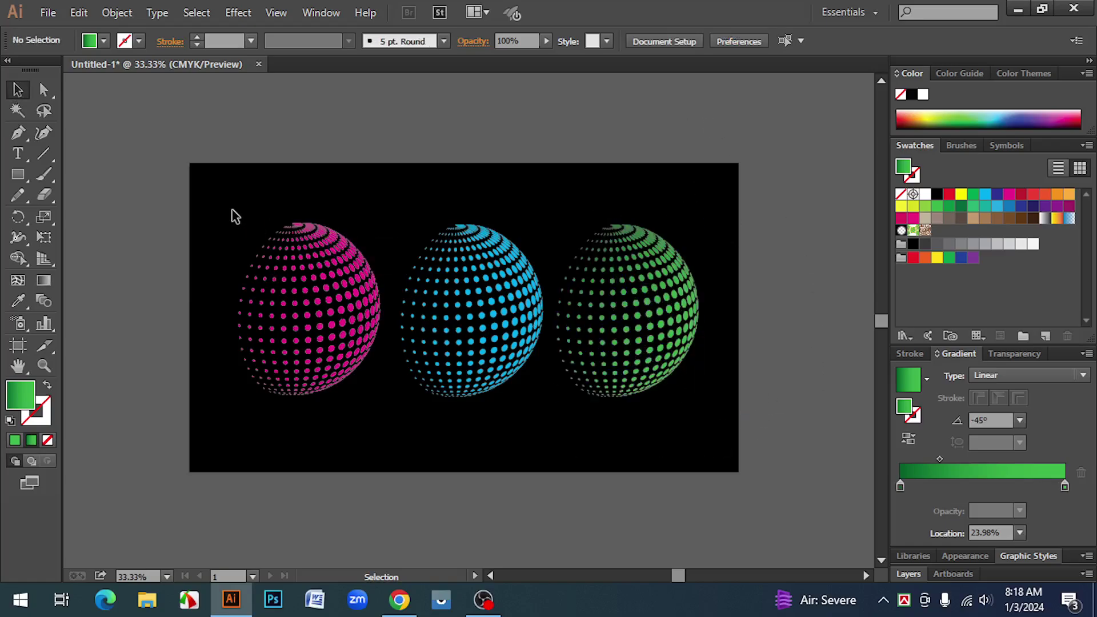
Nudge the magenta sphere further left in four large increments
{"action": "left_click_drag", "start_coordinate": [233, 215], "coordinate": [341, 366]}
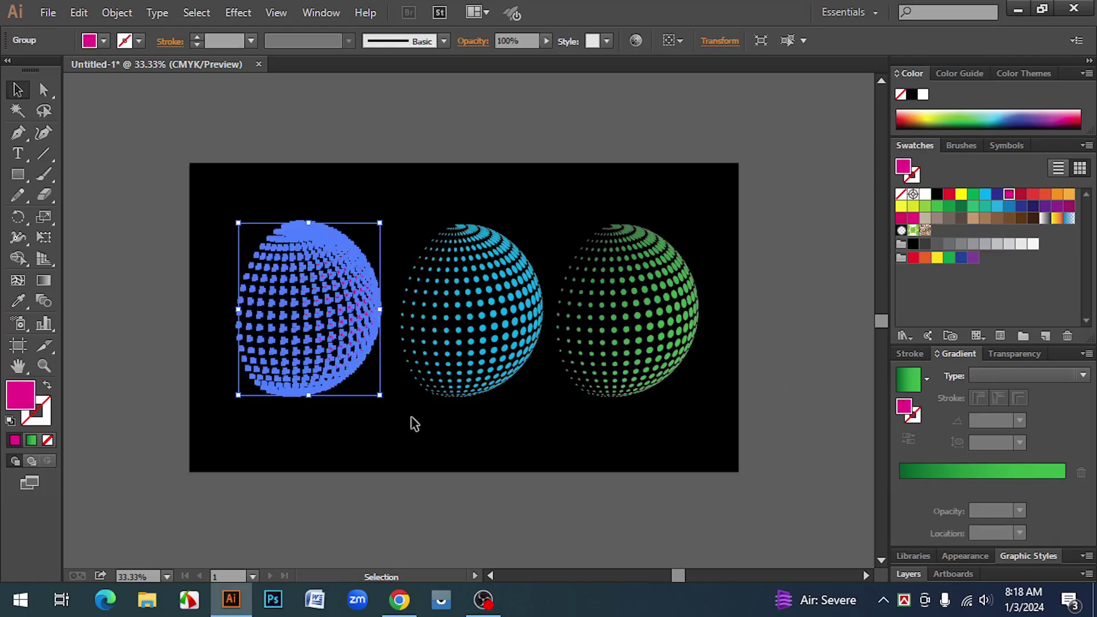
{"action": "key", "text": "shift+Left"}
{"action": "key", "text": "shift+Left"}
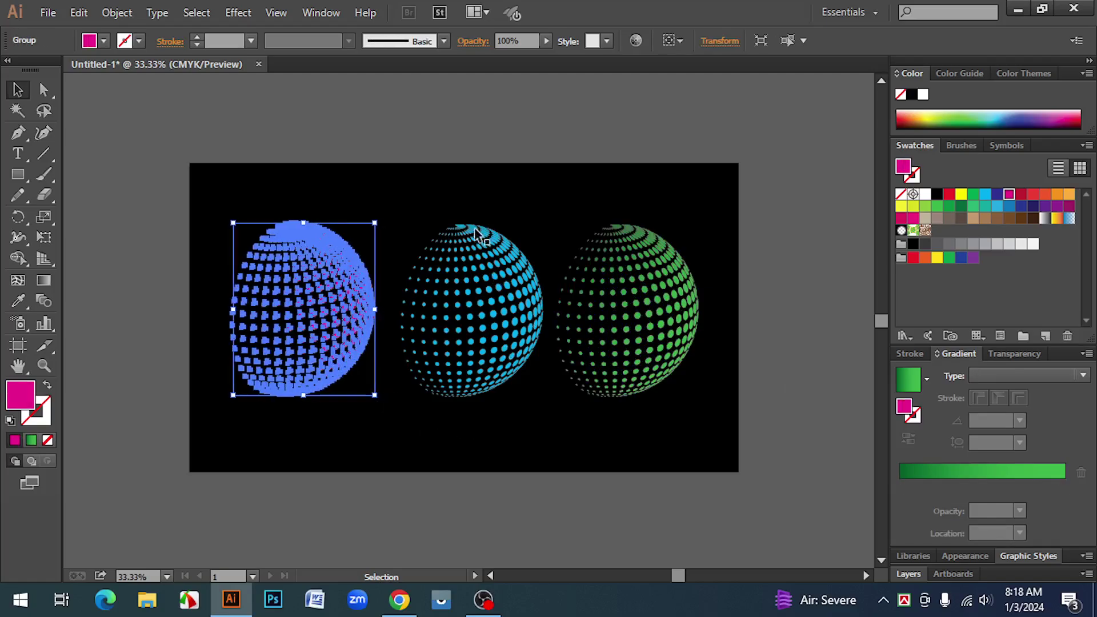
{"action": "key", "text": "shift+Left"}
{"action": "key", "text": "shift+Left"}
Nudge the blue sphere left in three large increments
{"action": "left_click_drag", "start_coordinate": [430, 196], "coordinate": [511, 443]}
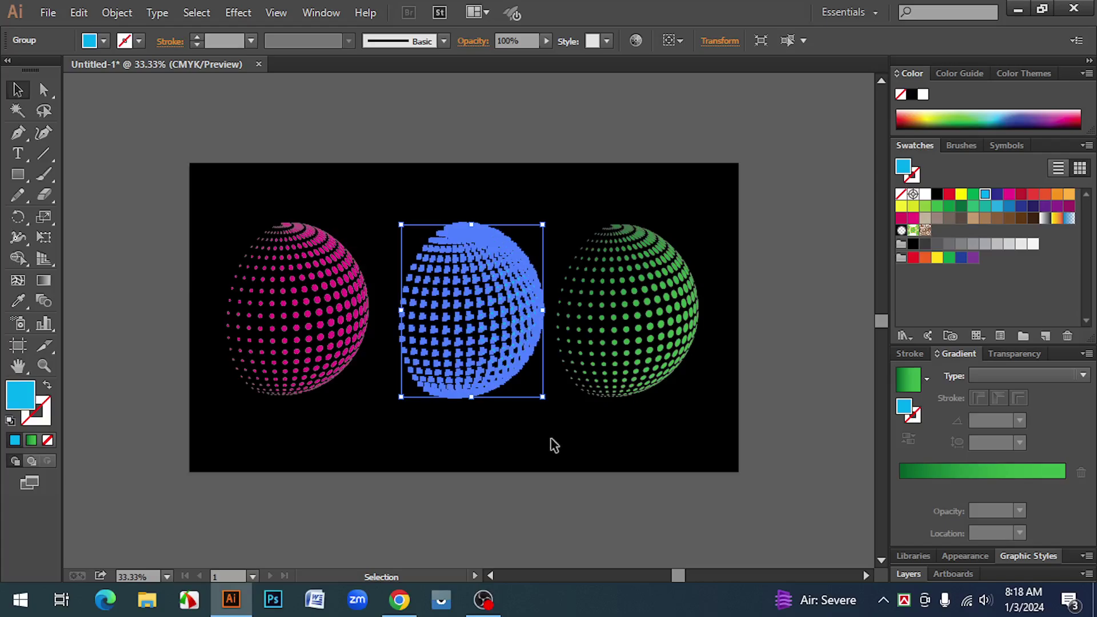
{"action": "key", "text": "shift+Left"}
{"action": "key", "text": "shift+Left"}
{"action": "key", "text": "shift+Left"}
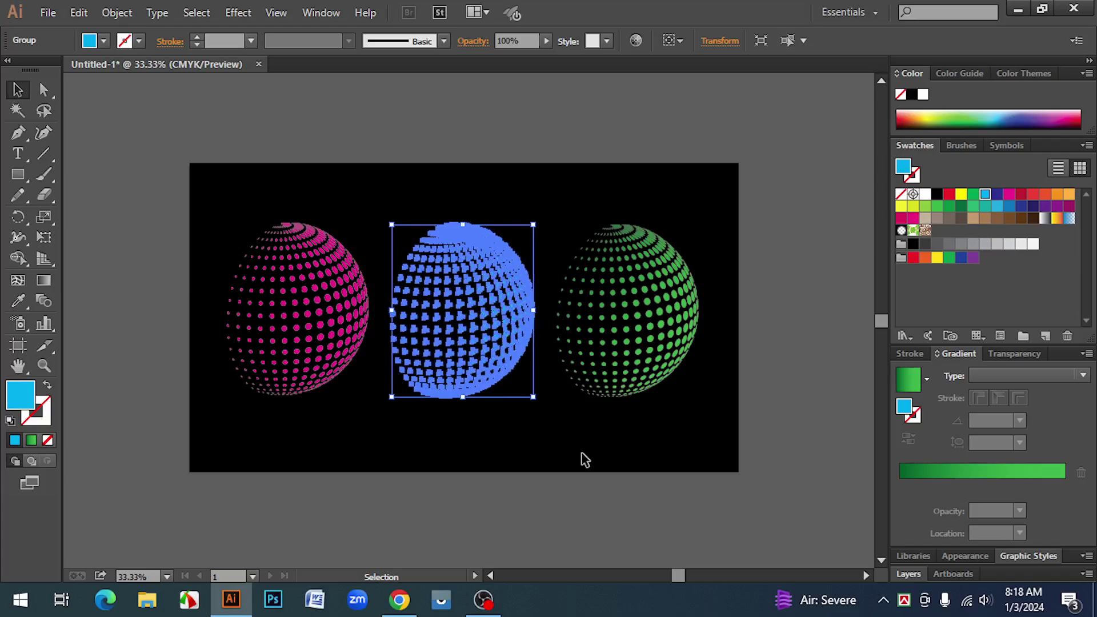
Move the green gradient sphere slightly right, away from the blue sphere, and deselect it
{"action": "left_click", "coordinate": [655, 339]}
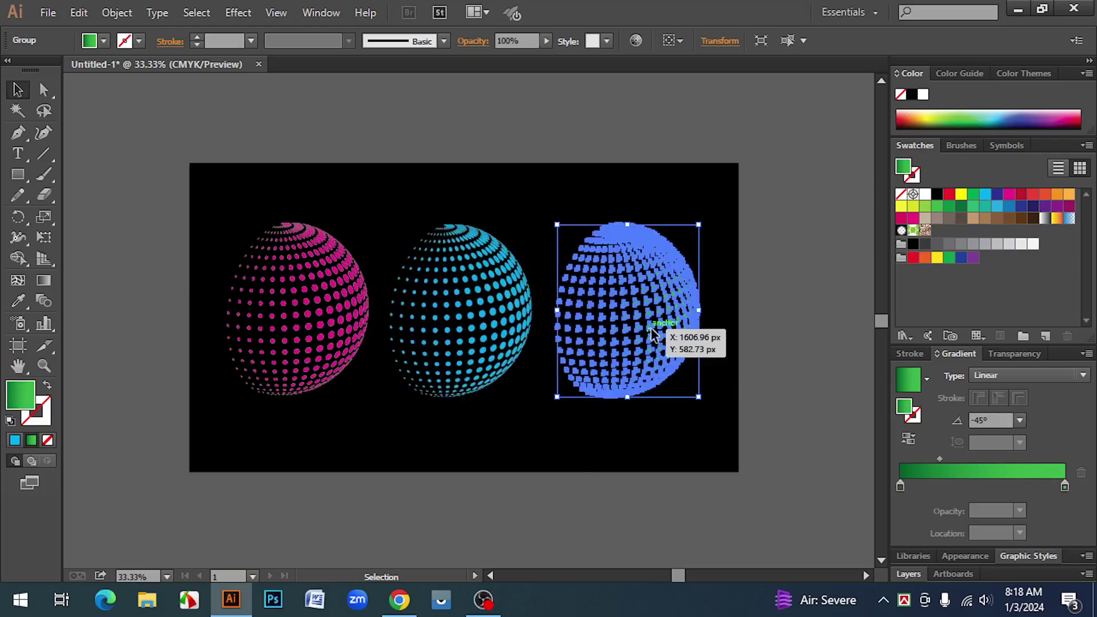
{"action": "left_click_drag", "start_coordinate": [650, 327], "coordinate": [666, 328]}
{"action": "left_click", "coordinate": [759, 386]}
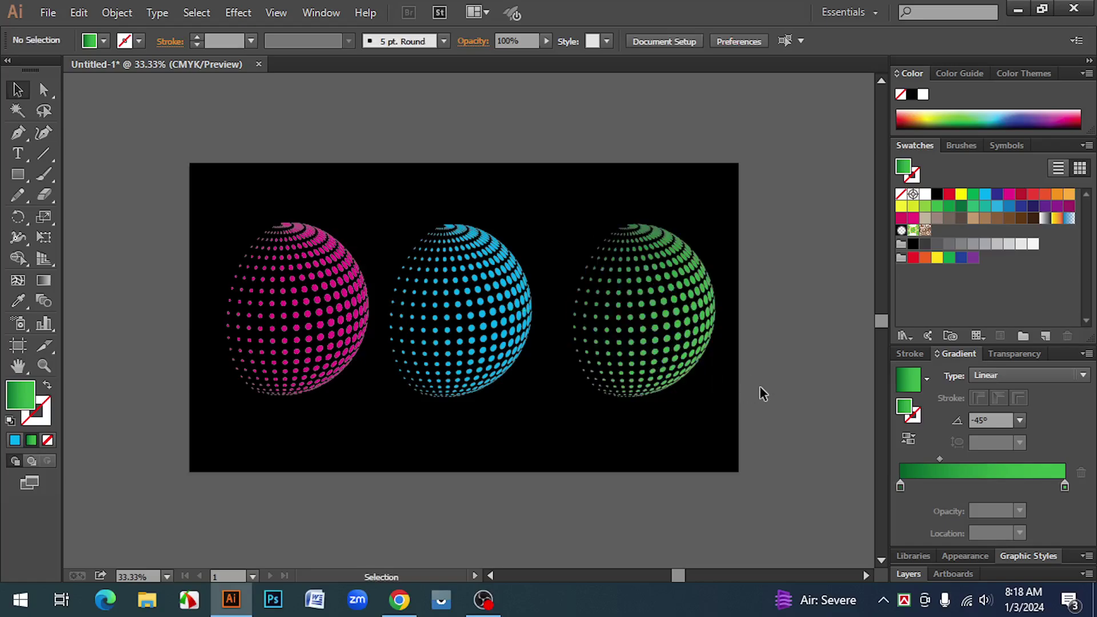